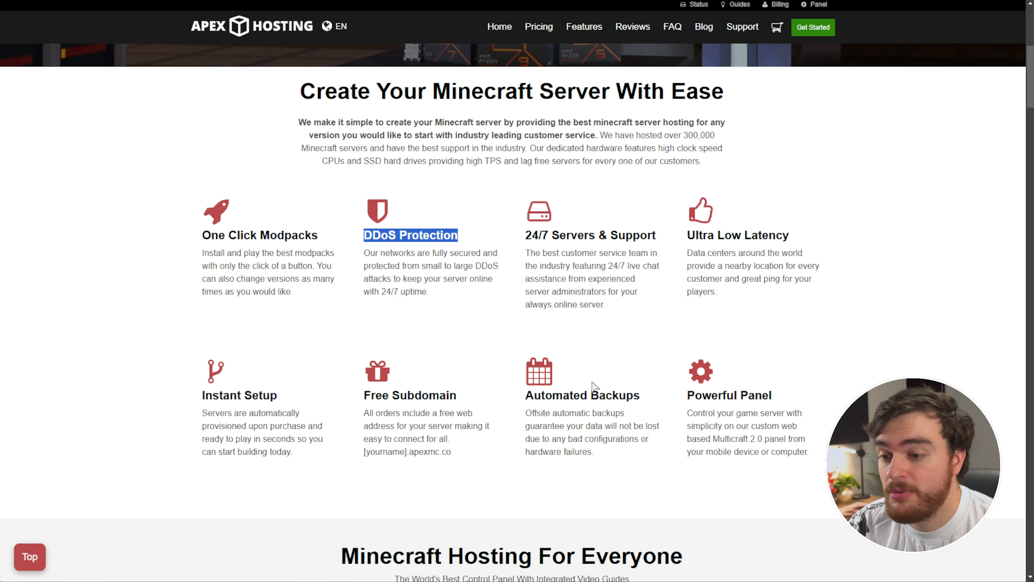
Review the hosting provider's feature list, including Automated Backups and 24/7 Servers & Support
{"action": "left_click_drag", "start_coordinate": [525, 395], "coordinate": [632, 390]}
{"action": "left_click_drag", "start_coordinate": [526, 235], "coordinate": [653, 236]}
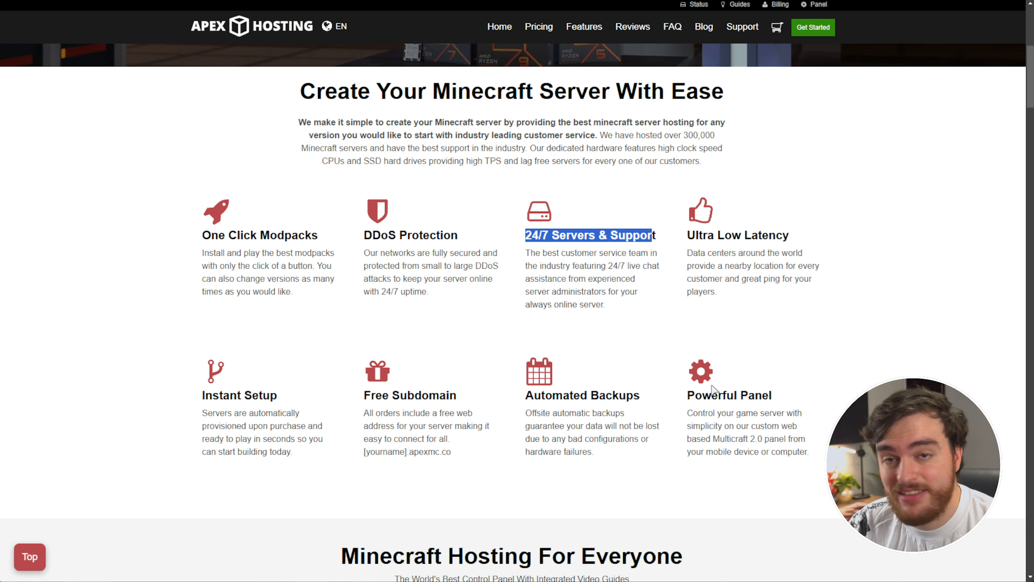
{"action": "scroll", "coordinate": [744, 448], "scroll_direction": "up", "scroll_amount": 6}
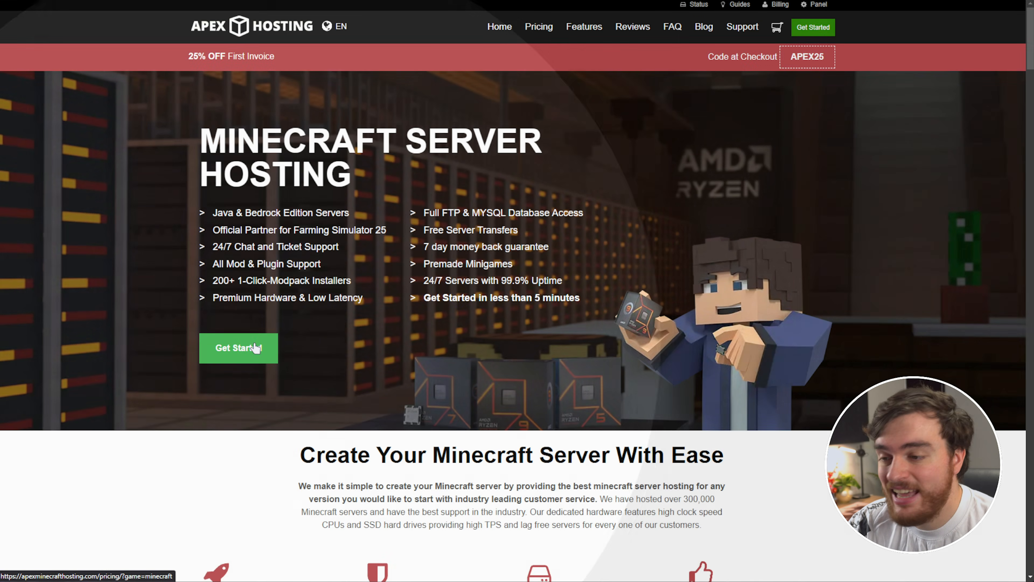
Open the Minecraft server hosting pricing page and browse the games available for selection
{"action": "left_click", "coordinate": [257, 346]}
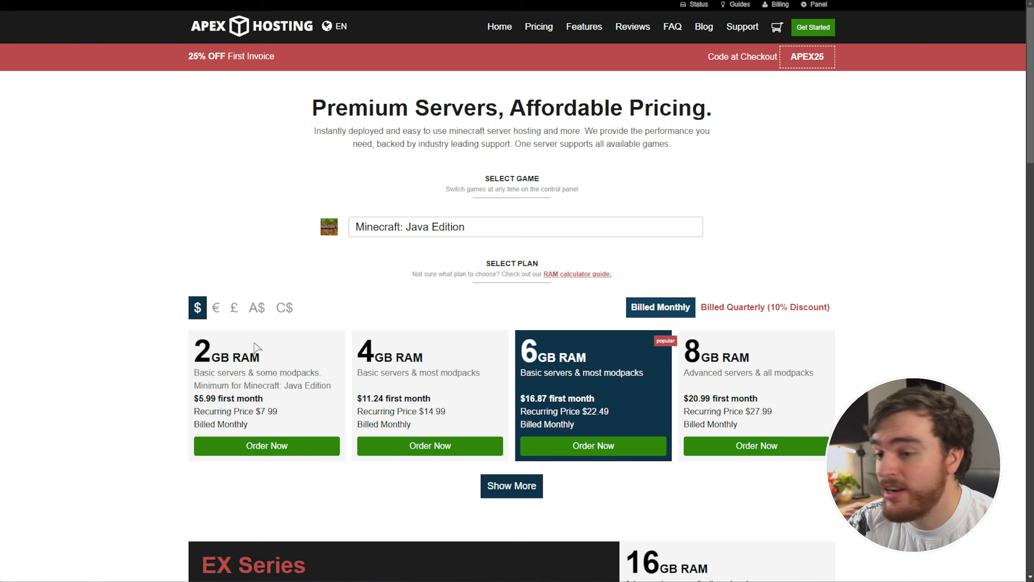
{"action": "left_click", "coordinate": [548, 229]}
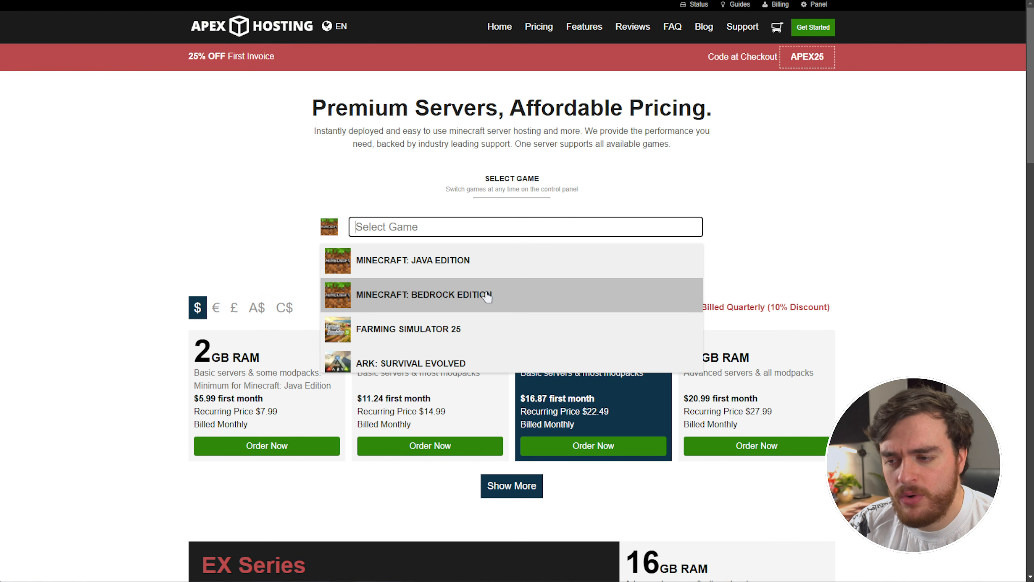
{"action": "scroll", "coordinate": [469, 346], "scroll_direction": "down", "scroll_amount": 3}
{"action": "scroll", "coordinate": [472, 350], "scroll_direction": "down", "scroll_amount": 3}
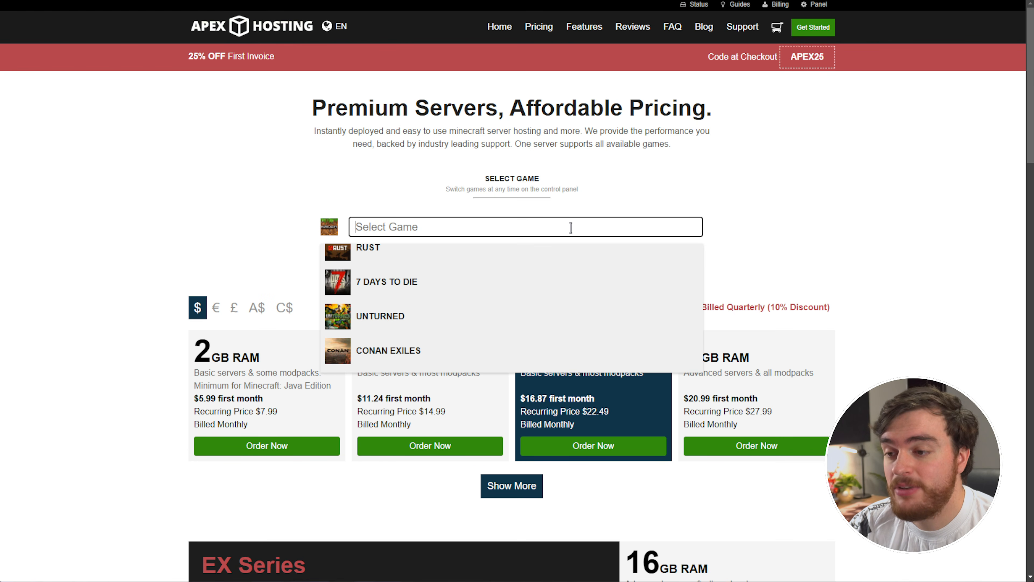
{"action": "left_click", "coordinate": [571, 228]}
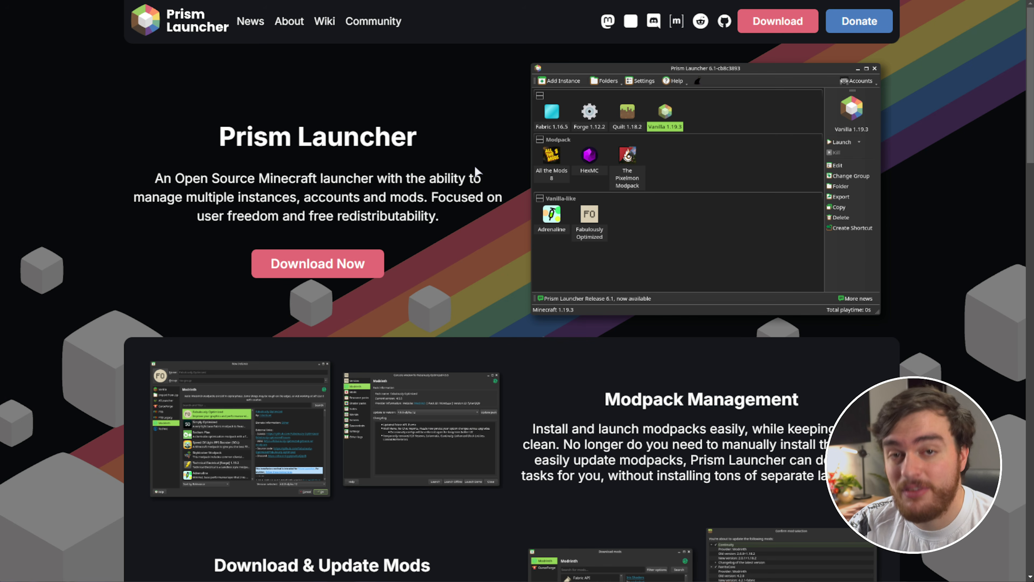
Read through Prism Launcher's website sections on modpack management, mod downloads and updates, instance management, and customization
{"action": "scroll", "coordinate": [461, 144], "scroll_direction": "down", "scroll_amount": 3}
{"action": "left_click_drag", "start_coordinate": [586, 256], "coordinate": [828, 249]}
{"action": "scroll", "coordinate": [827, 249], "scroll_direction": "down", "scroll_amount": 4}
{"action": "left_click_drag", "start_coordinate": [457, 271], "coordinate": [237, 268]}
{"action": "scroll", "coordinate": [430, 306], "scroll_direction": "down", "scroll_amount": 3}
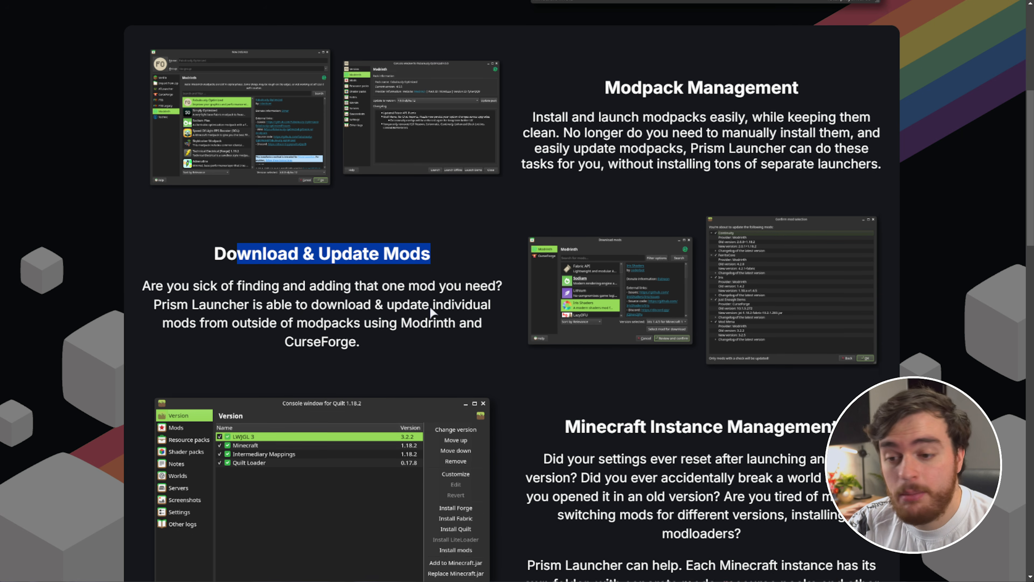
{"action": "left_click_drag", "start_coordinate": [564, 332], "coordinate": [833, 333]}
{"action": "scroll", "coordinate": [834, 330], "scroll_direction": "down", "scroll_amount": 7}
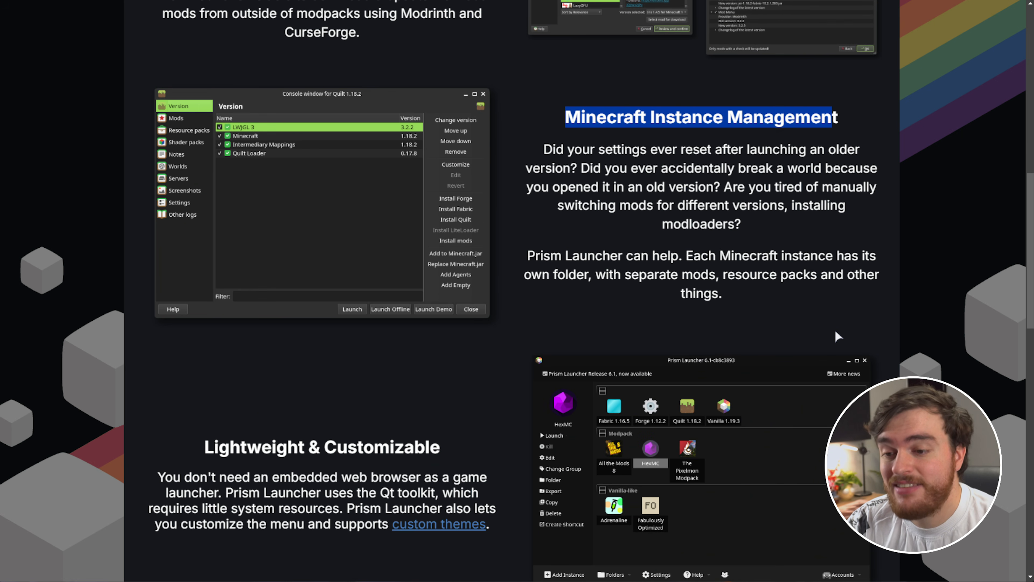
{"action": "left_click_drag", "start_coordinate": [455, 338], "coordinate": [214, 340]}
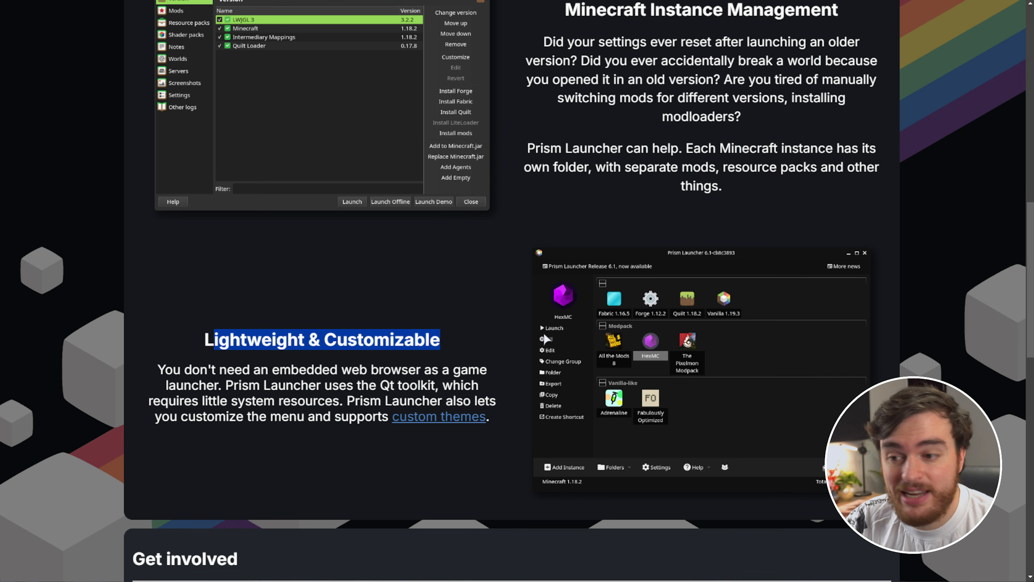
{"action": "scroll", "coordinate": [546, 440], "scroll_direction": "up", "scroll_amount": 20}
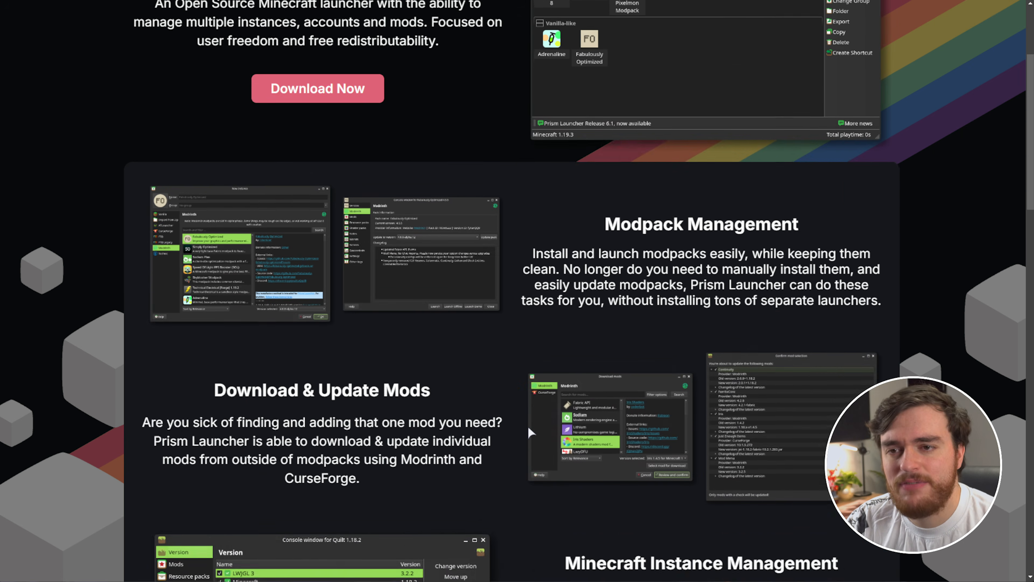
Switch to the PrismLauncher GitHub repository and look over its files and project details
{"action": "key", "text": "ctrl+Tab"}
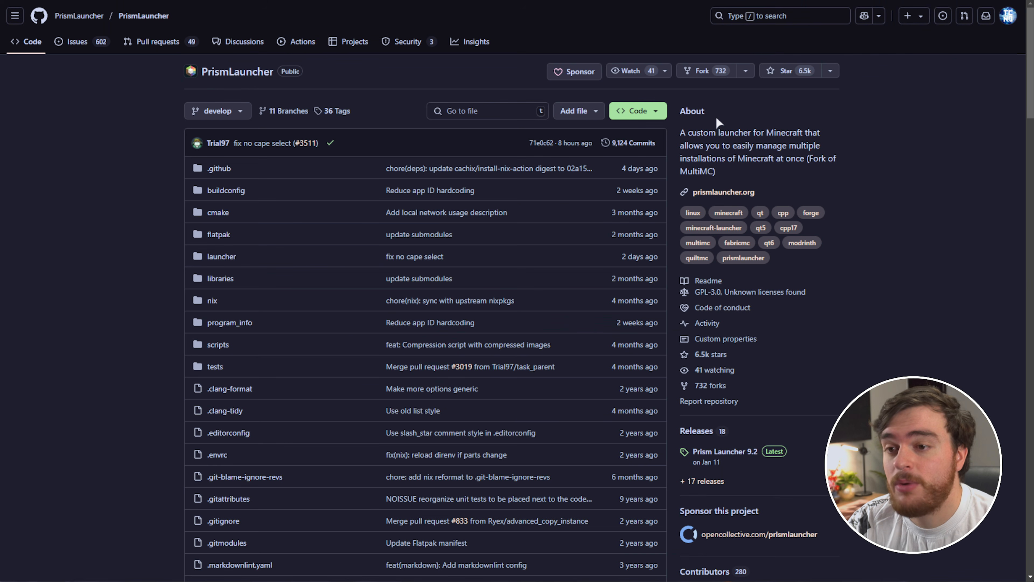
{"action": "scroll", "coordinate": [716, 204], "scroll_direction": "down", "scroll_amount": 2}
{"action": "scroll", "coordinate": [816, 197], "scroll_direction": "up", "scroll_amount": 2}
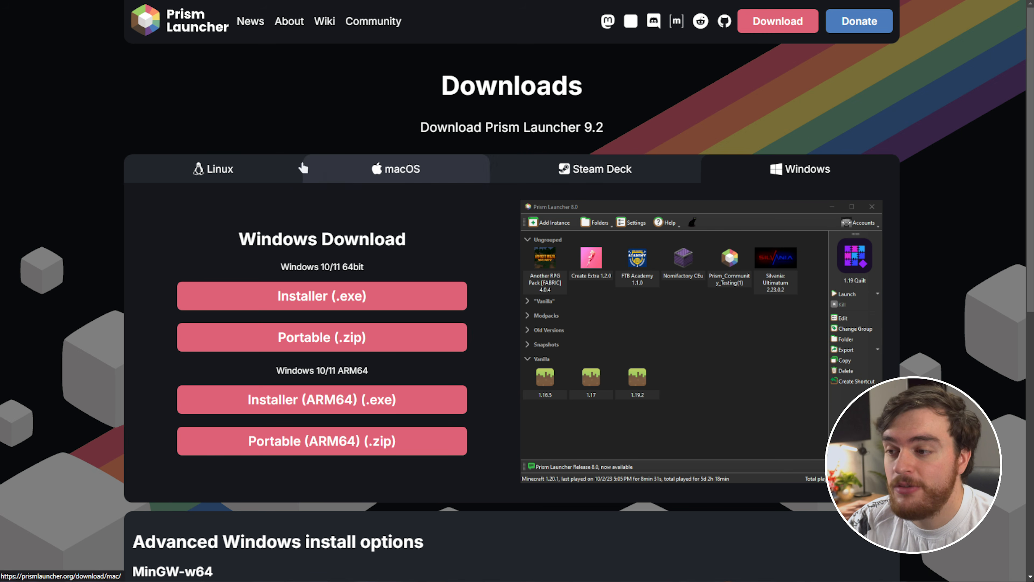
Check the Prism Launcher download options for Linux, macOS and Steam Deck, and return to the Windows downloads
{"action": "left_click", "coordinate": [270, 176]}
{"action": "left_click", "coordinate": [444, 170]}
{"action": "left_click", "coordinate": [648, 176]}
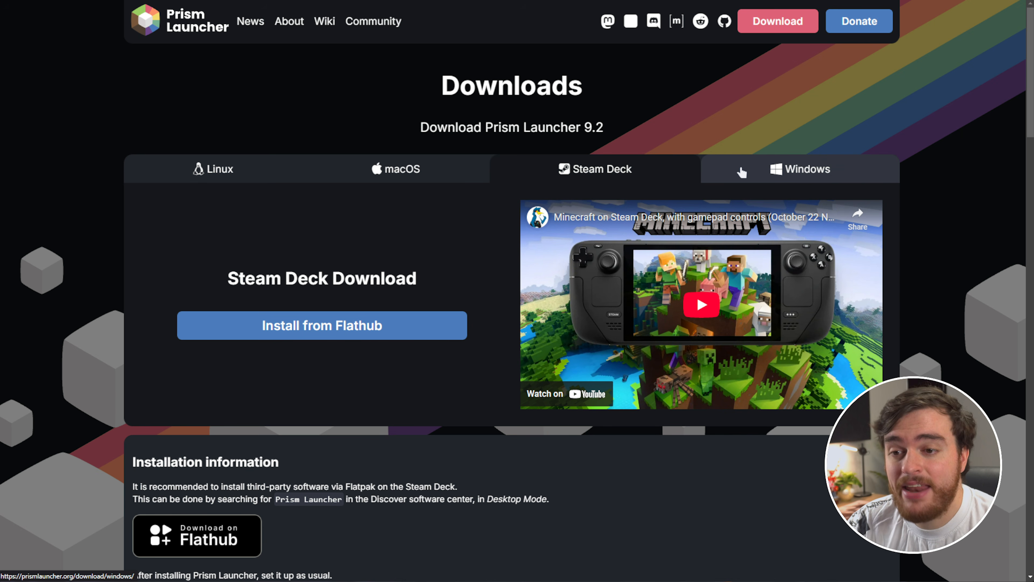
{"action": "left_click", "coordinate": [741, 172]}
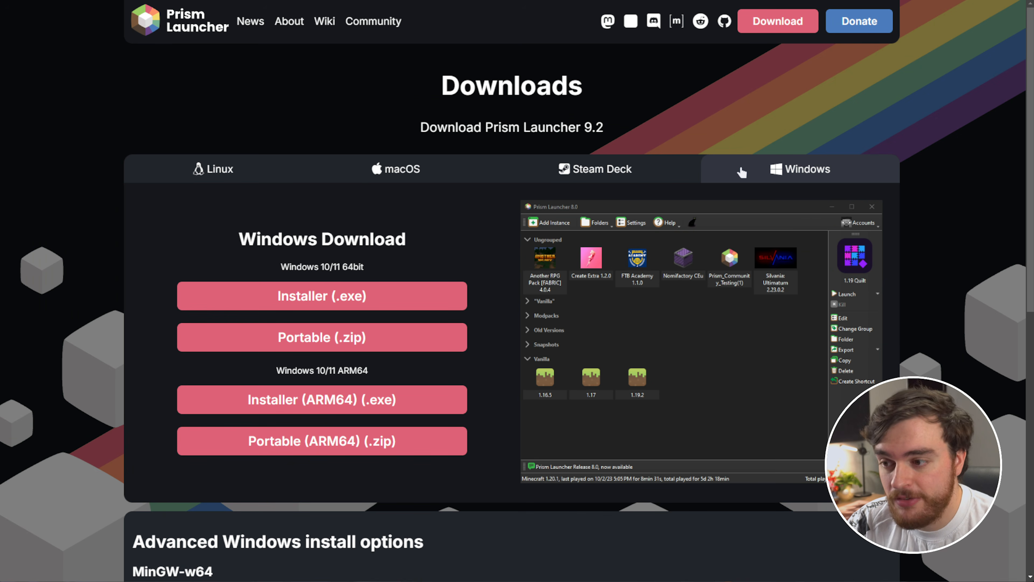
Download the Windows 64-bit .exe installer and run through Prism Launcher Setup with the Desktop Shortcut component included
{"action": "left_click", "coordinate": [363, 289]}
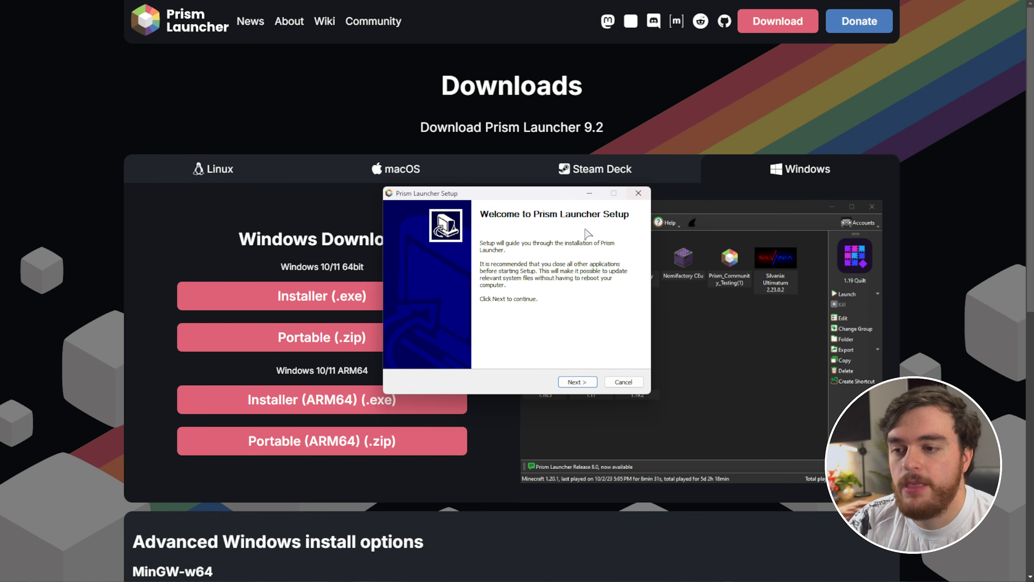
{"action": "left_click", "coordinate": [583, 385]}
{"action": "left_click", "coordinate": [493, 306]}
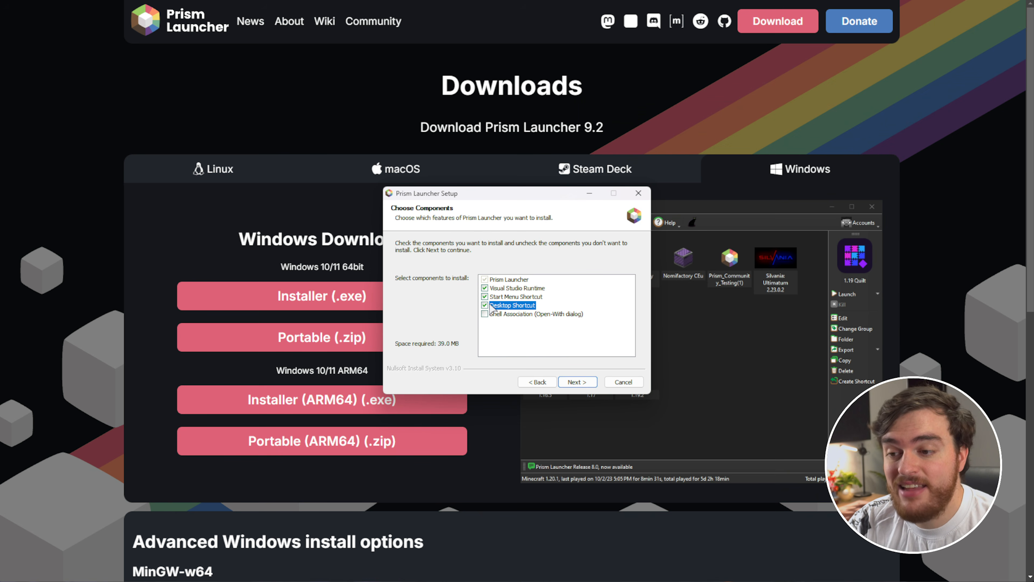
{"action": "left_click", "coordinate": [581, 383]}
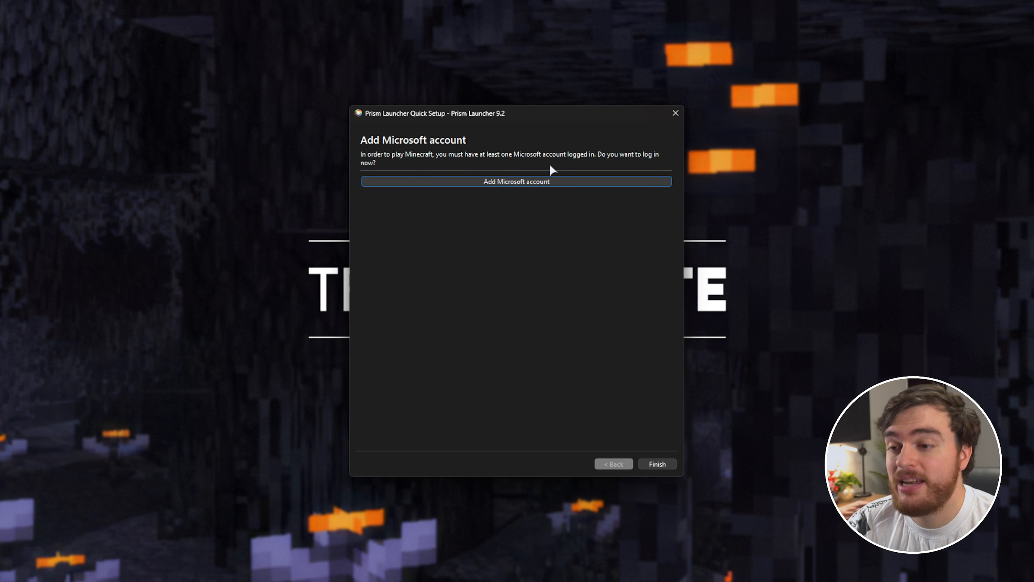
Add a Microsoft account in the Quick Setup by signing in with Microsoft
{"action": "left_click", "coordinate": [531, 184]}
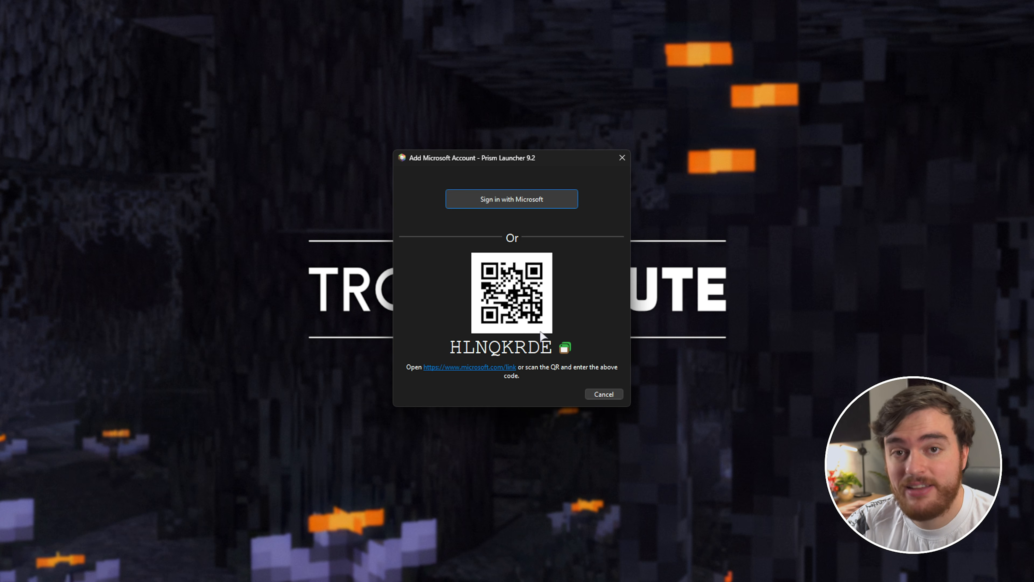
{"action": "left_click", "coordinate": [537, 199]}
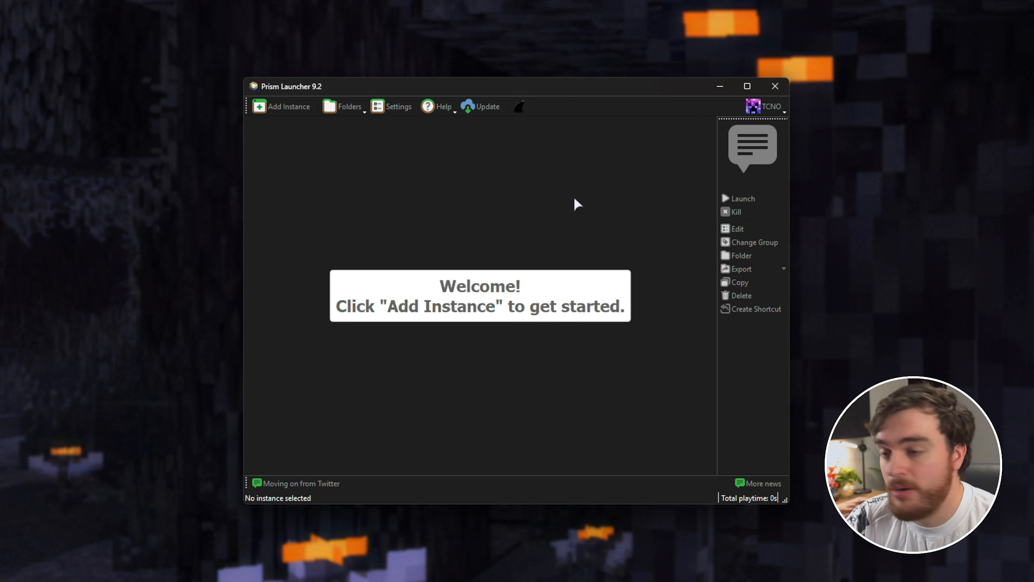
Create a new custom instance for Minecraft 1.21.4 with the Fabric mod loader, version 0.16.10
{"action": "key", "text": "alt"}
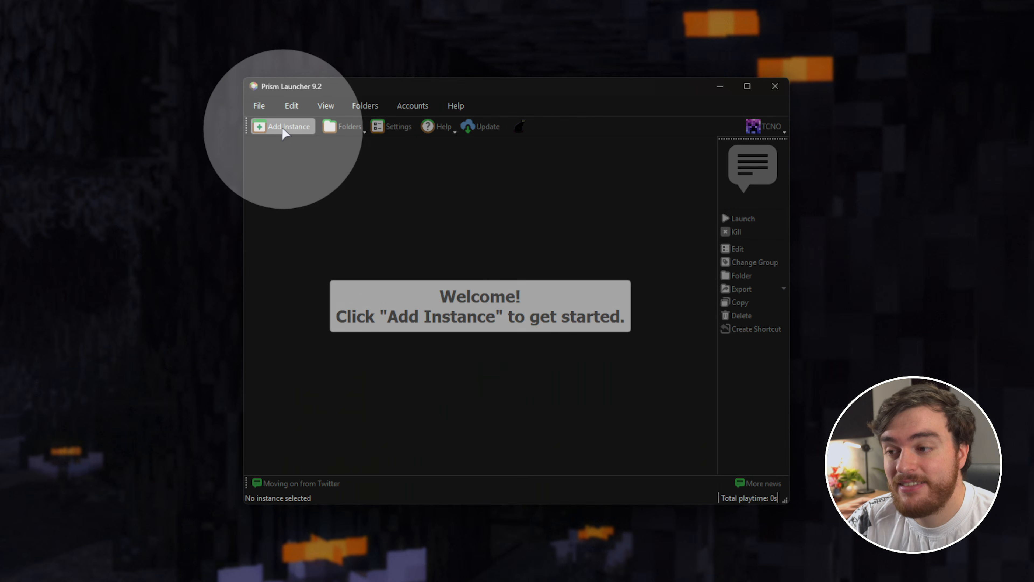
{"action": "left_click", "coordinate": [283, 127]}
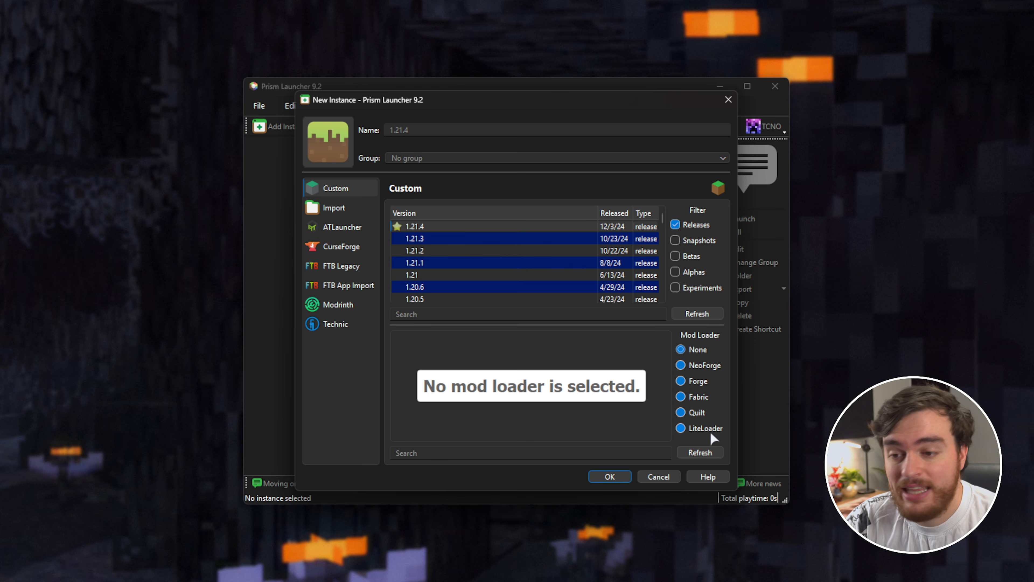
{"action": "left_click", "coordinate": [704, 396]}
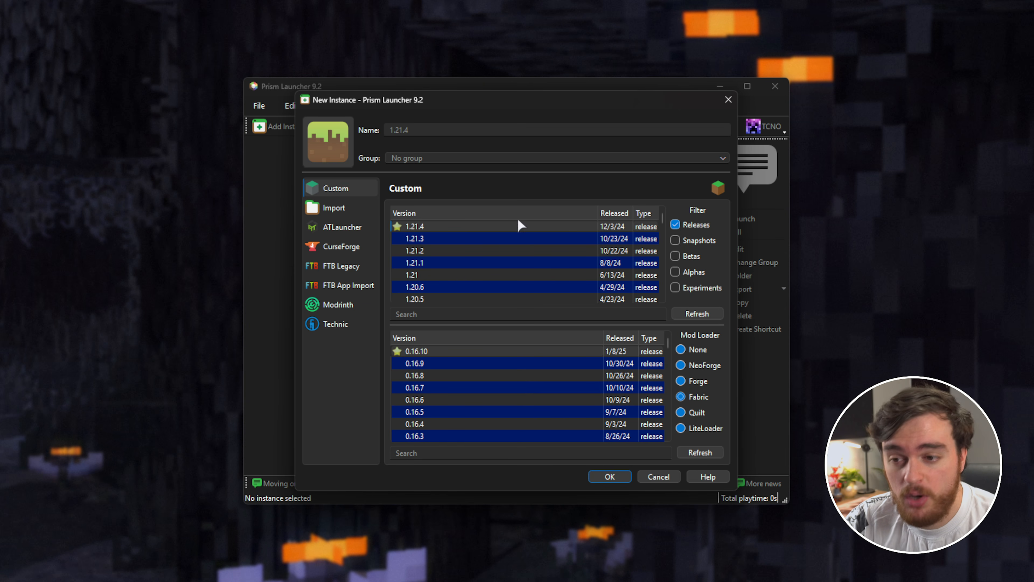
{"action": "left_click", "coordinate": [611, 477]}
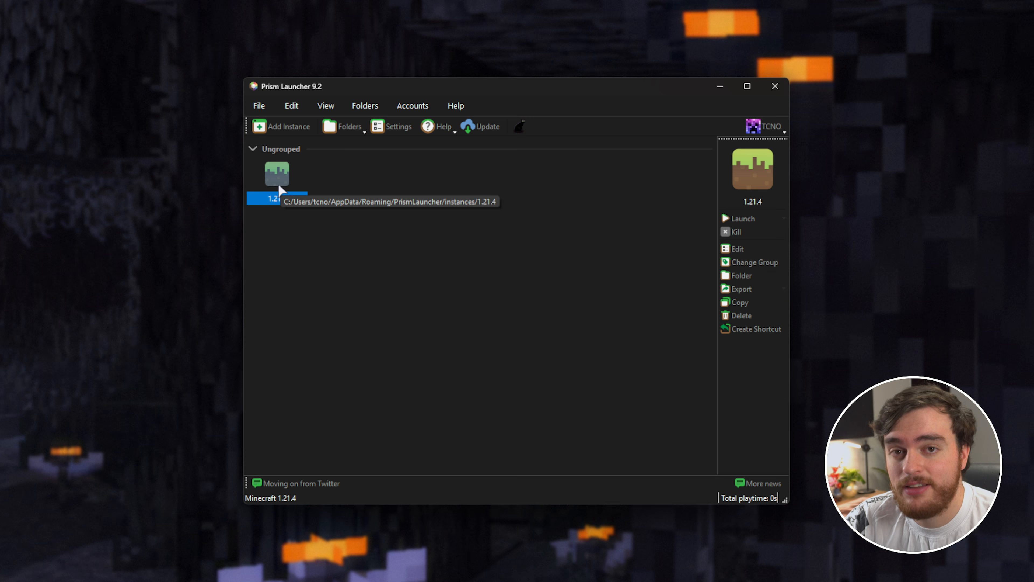
Open the 1.21.4 instance for editing and show its version components
{"action": "right_click", "coordinate": [283, 171]}
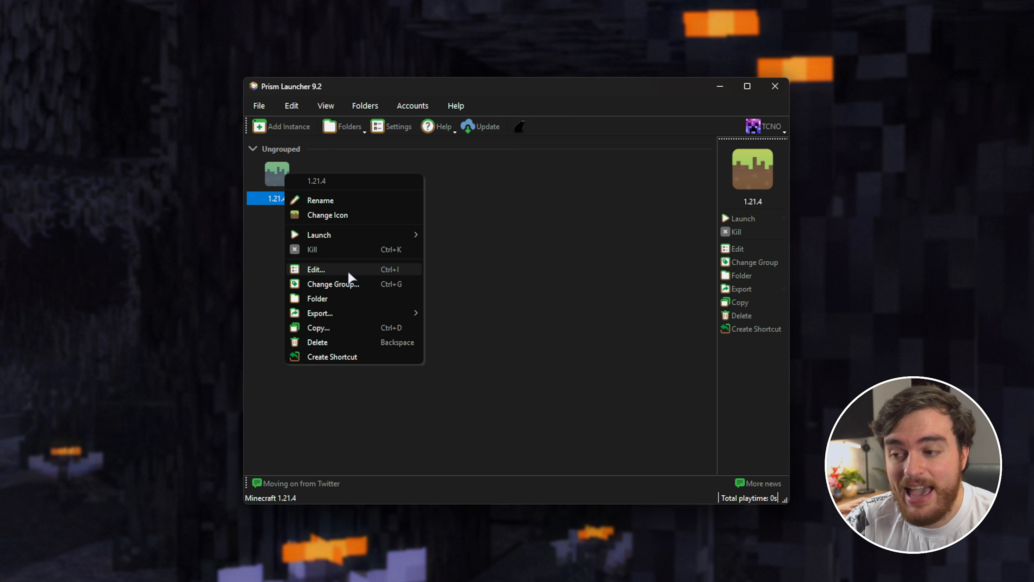
{"action": "left_click", "coordinate": [367, 270]}
{"action": "left_click_drag", "start_coordinate": [479, 102], "coordinate": [468, 102]}
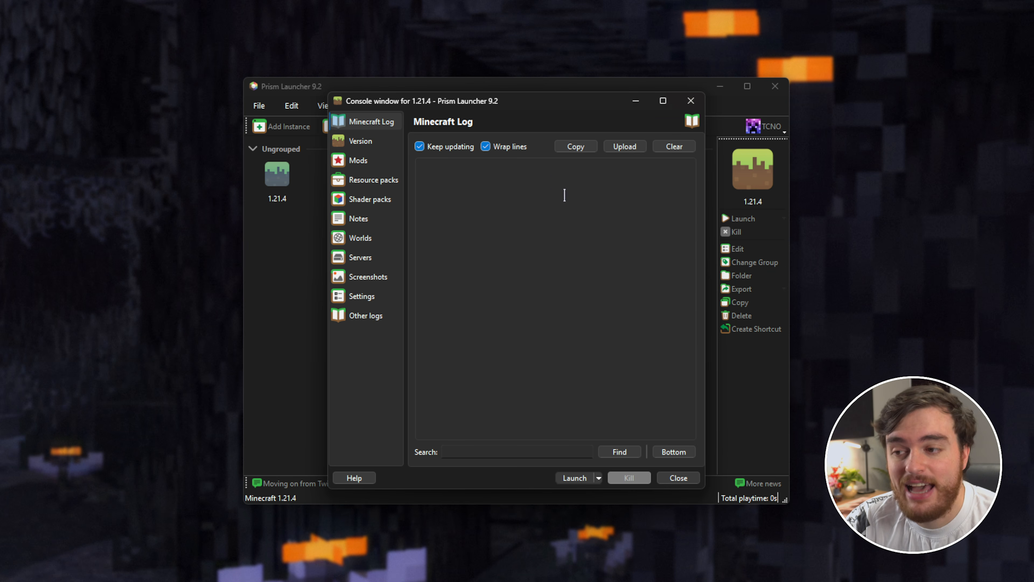
{"action": "left_click", "coordinate": [360, 141]}
View the selectable Fabric Loader versions for the instance and close the list without changing the version
{"action": "left_click", "coordinate": [488, 170]}
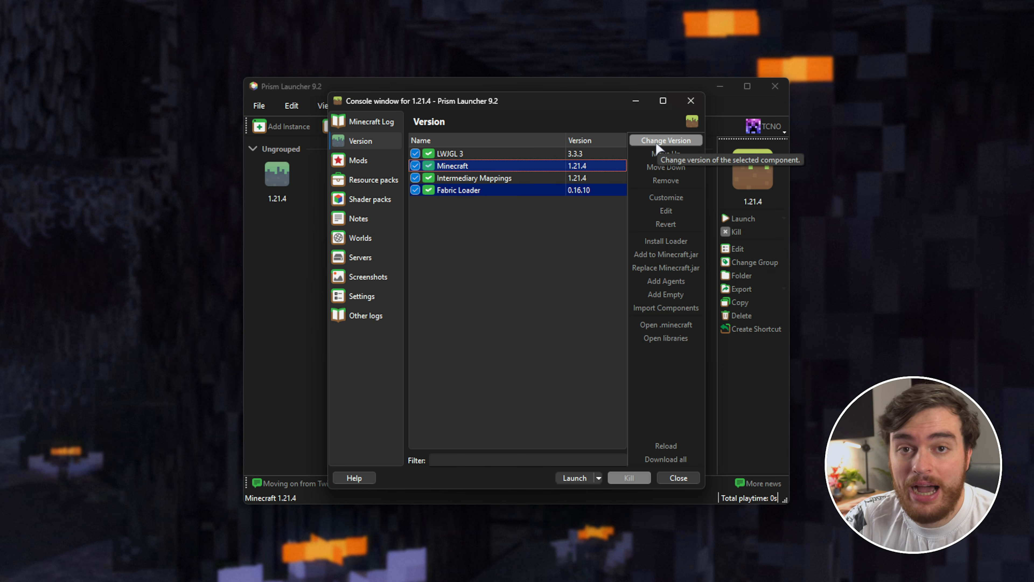
{"action": "left_click", "coordinate": [561, 189]}
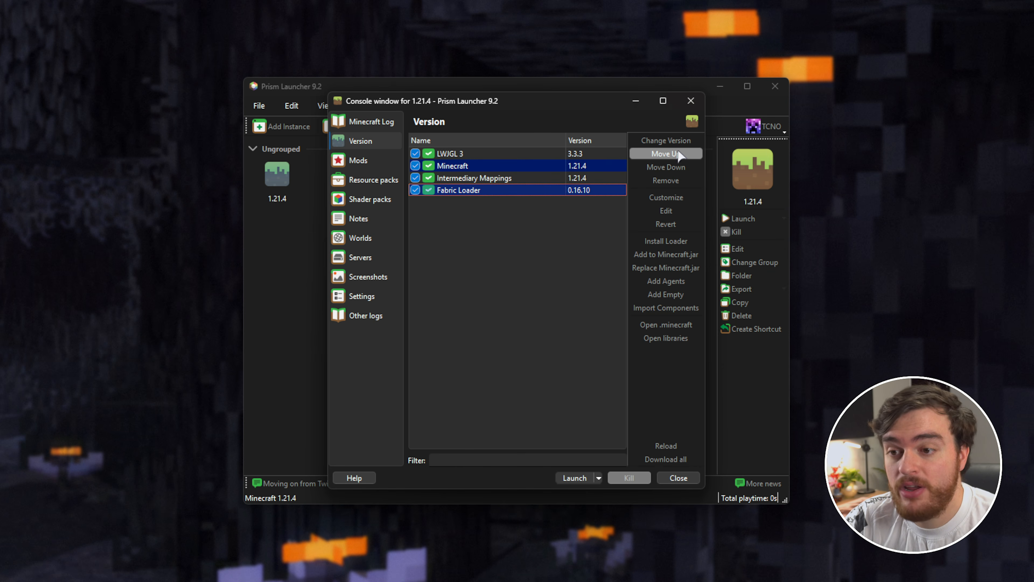
{"action": "left_click", "coordinate": [678, 143]}
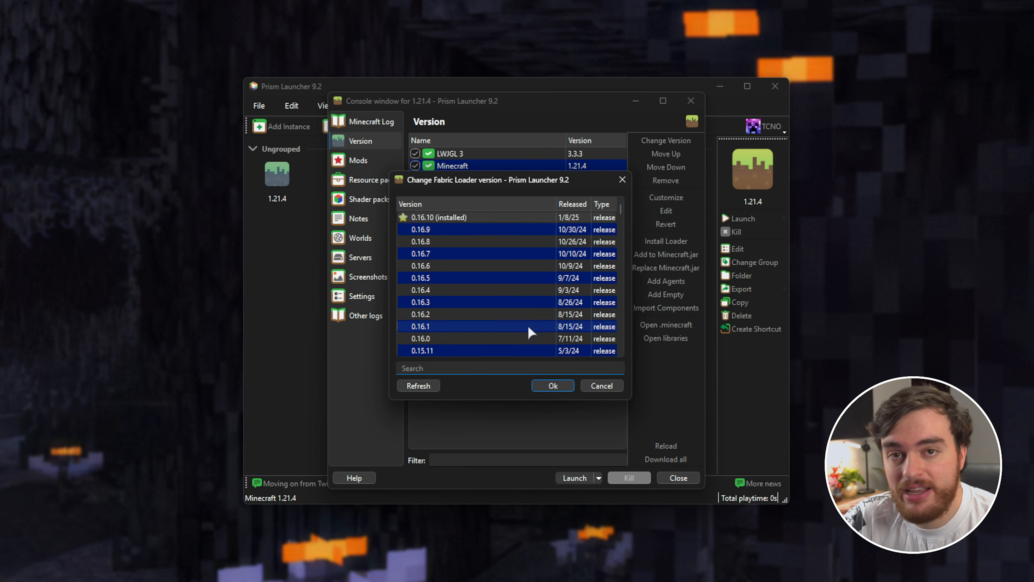
{"action": "left_click", "coordinate": [601, 385]}
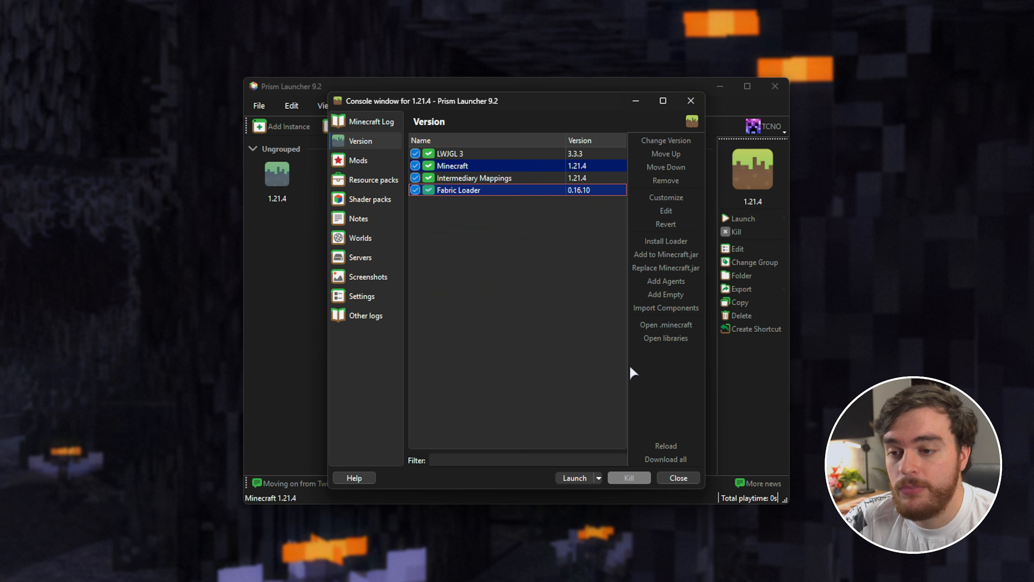
Browse the NeoForge, Forge, Quilt and LiteLoader options for installing a loader, and close without installing one
{"action": "left_click", "coordinate": [682, 243]}
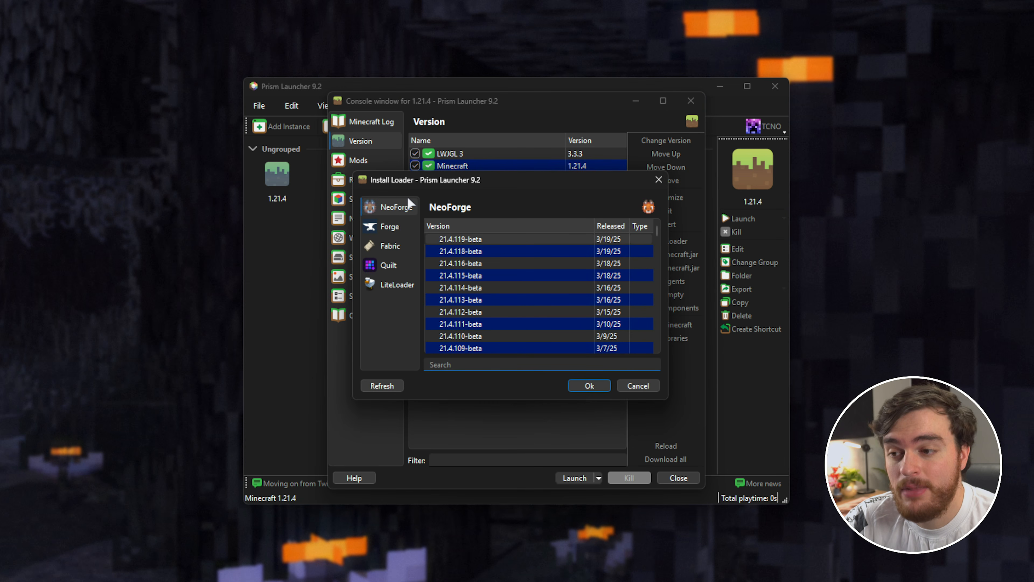
{"action": "left_click", "coordinate": [401, 210]}
{"action": "left_click", "coordinate": [395, 226]}
{"action": "left_click", "coordinate": [401, 264]}
{"action": "left_click", "coordinate": [403, 286]}
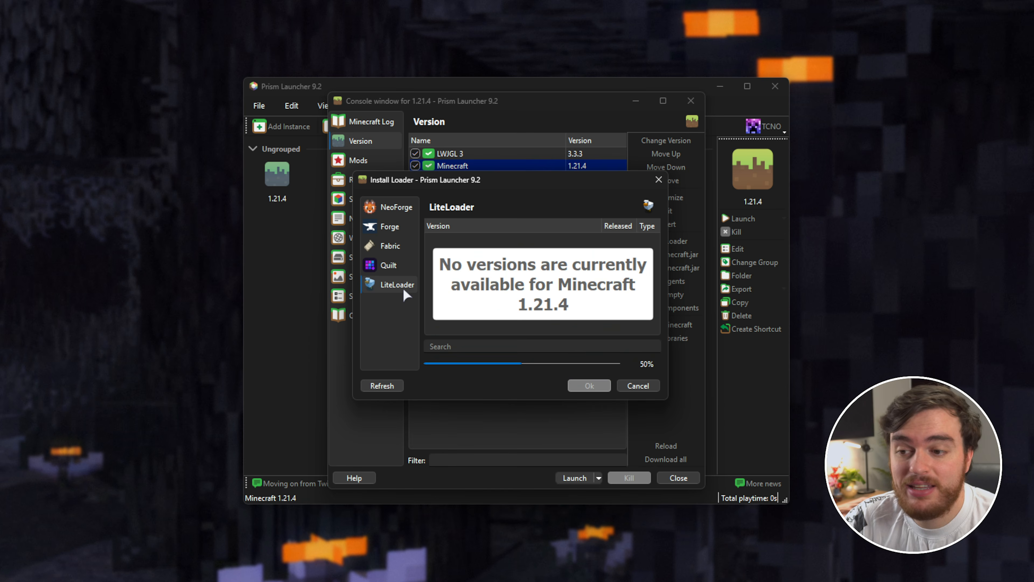
{"action": "left_click", "coordinate": [639, 385]}
Open the instance's .minecraft folder and look at the 1.21.4 folder inside PrismLauncher's instances directory
{"action": "left_click", "coordinate": [671, 325]}
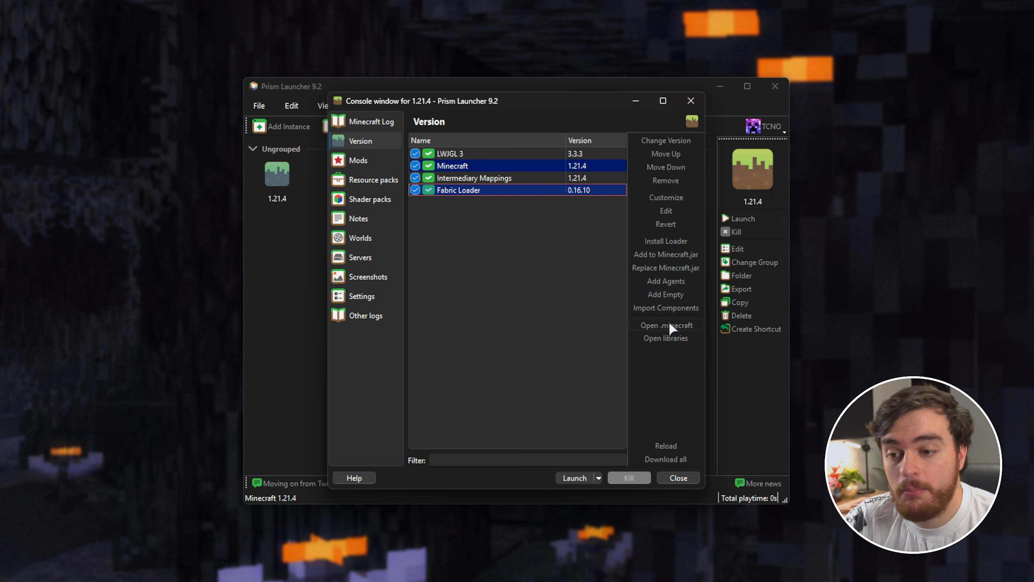
{"action": "left_click_drag", "start_coordinate": [853, 76], "coordinate": [492, 109]}
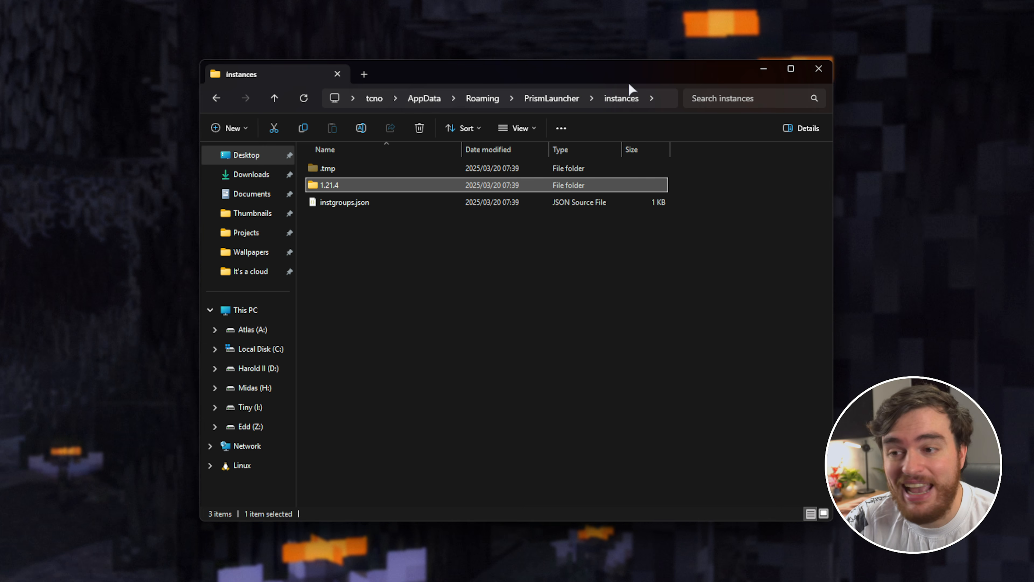
{"action": "left_click_drag", "start_coordinate": [704, 270], "coordinate": [605, 190]}
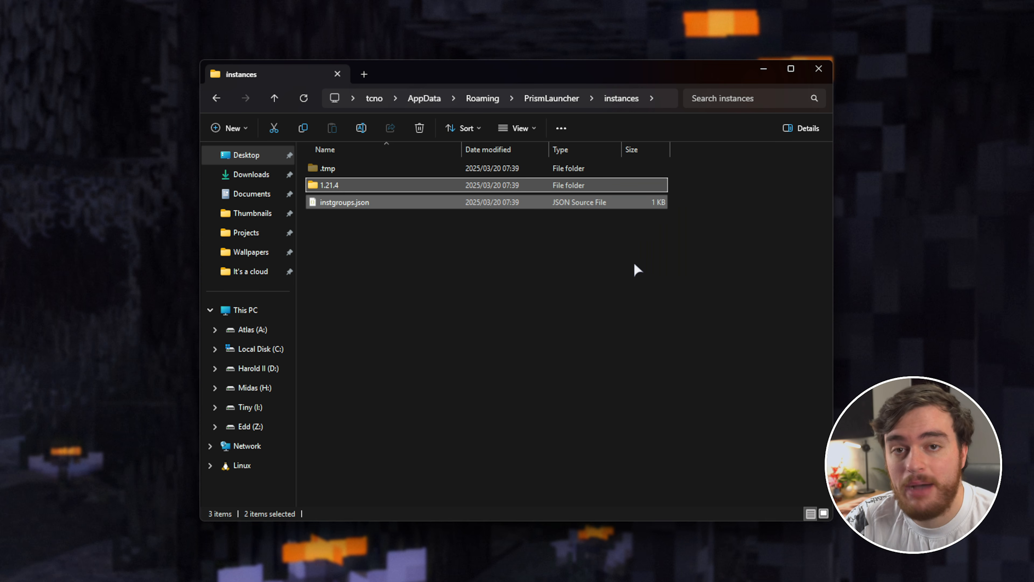
{"action": "left_click", "coordinate": [618, 258]}
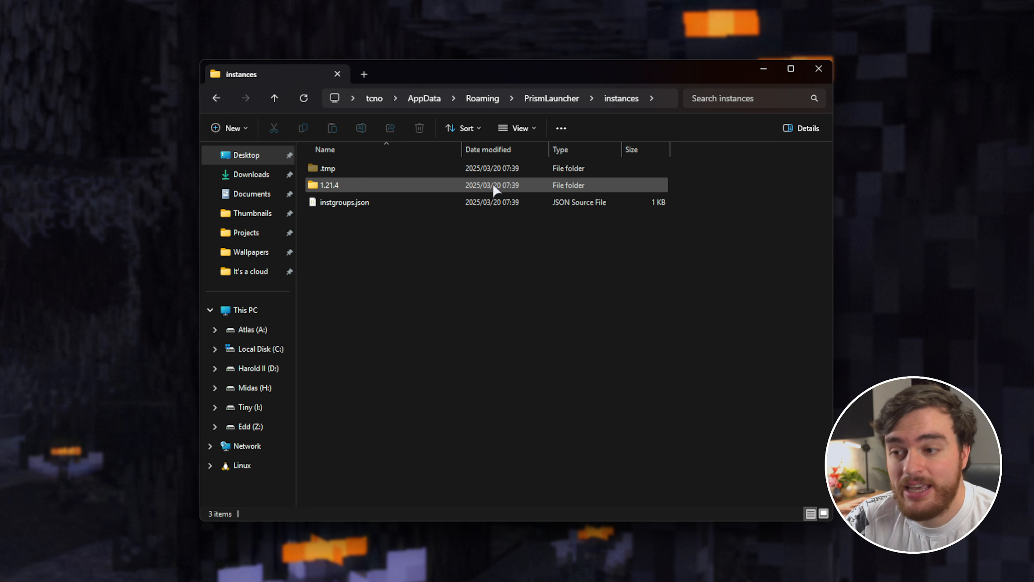
Look through the minecraft folder inside the 1.21.4 instance folder, including its mods, resourcepacks and saves subfolders, and close the file window
{"action": "double_click", "coordinate": [493, 185]}
{"action": "double_click", "coordinate": [477, 163]}
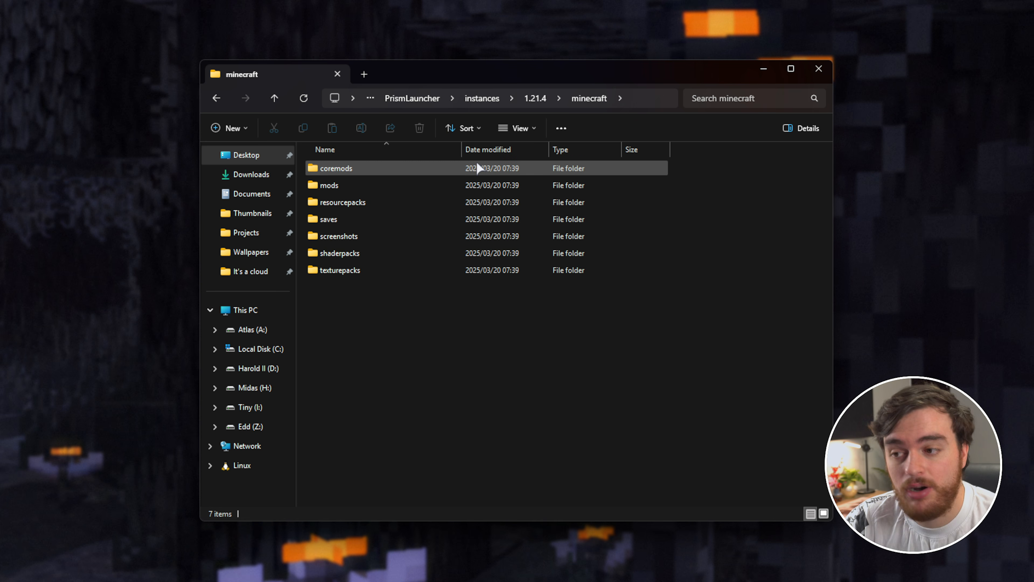
{"action": "left_click", "coordinate": [453, 198]}
{"action": "left_click", "coordinate": [438, 222]}
{"action": "left_click", "coordinate": [436, 244]}
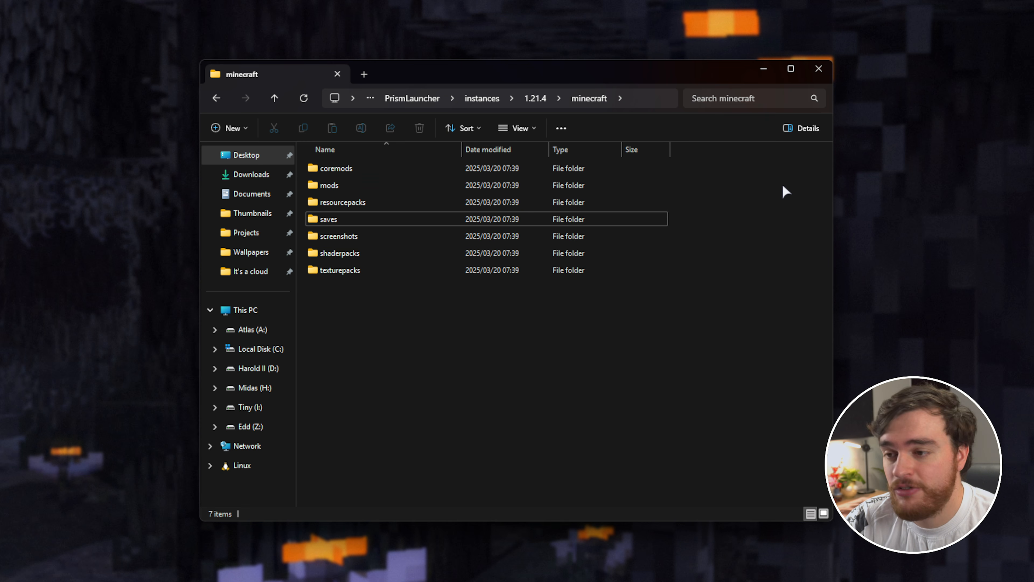
{"action": "left_click", "coordinate": [824, 65]}
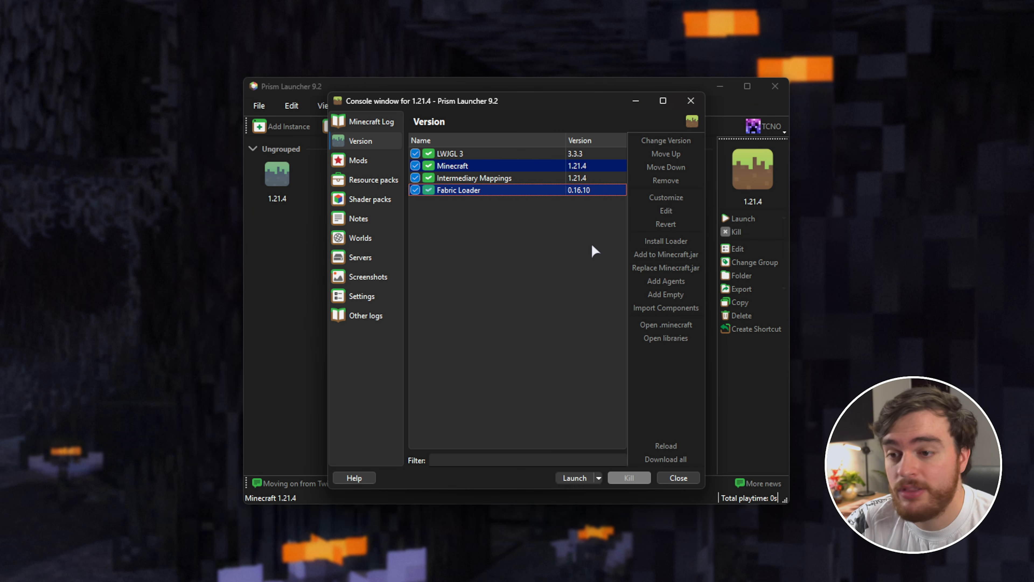
Check the instance's mod list and its Fabric Loader version component, ending on the mod list
{"action": "left_click", "coordinate": [380, 160]}
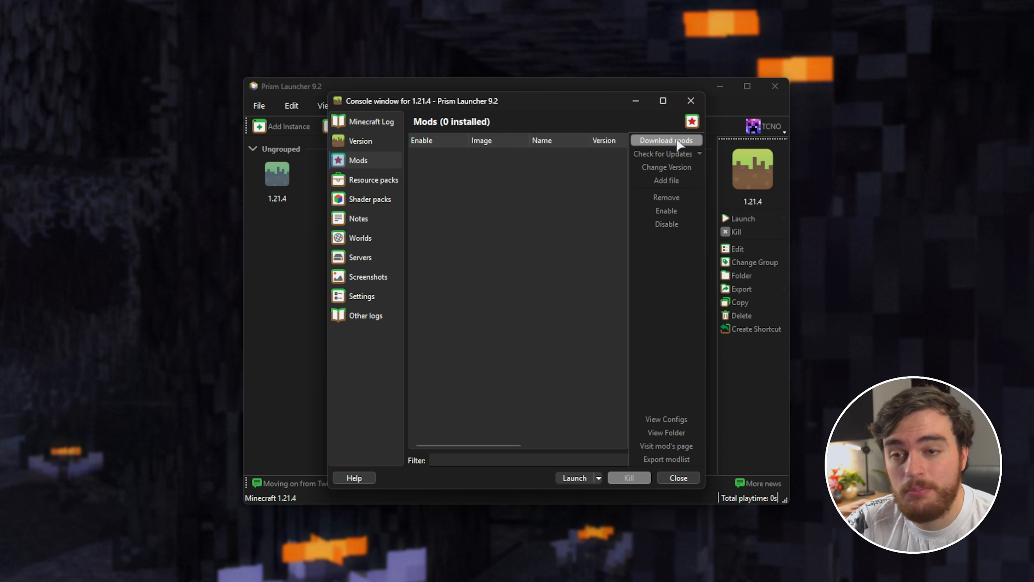
{"action": "left_click", "coordinate": [389, 139]}
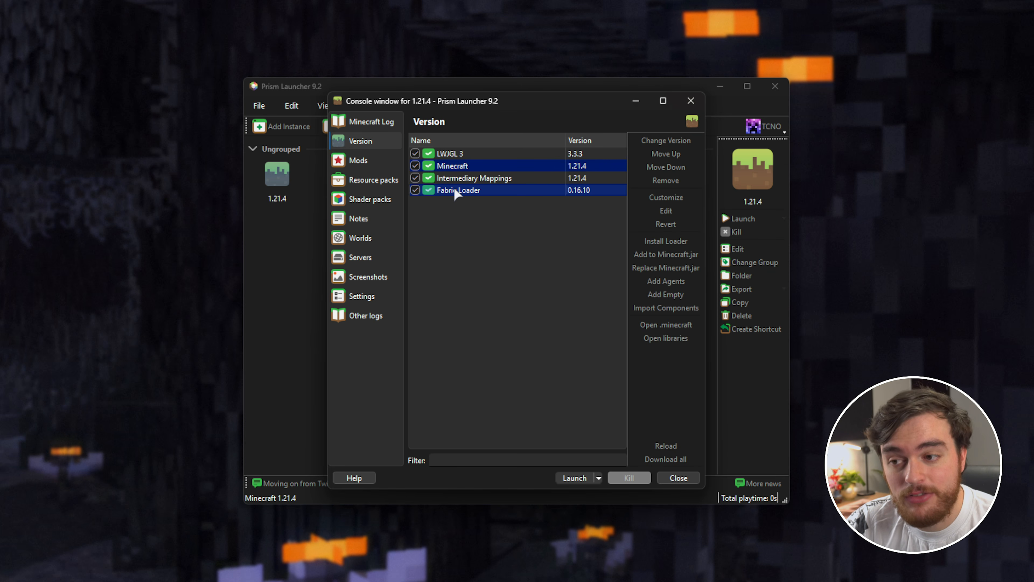
{"action": "left_click", "coordinate": [377, 155]}
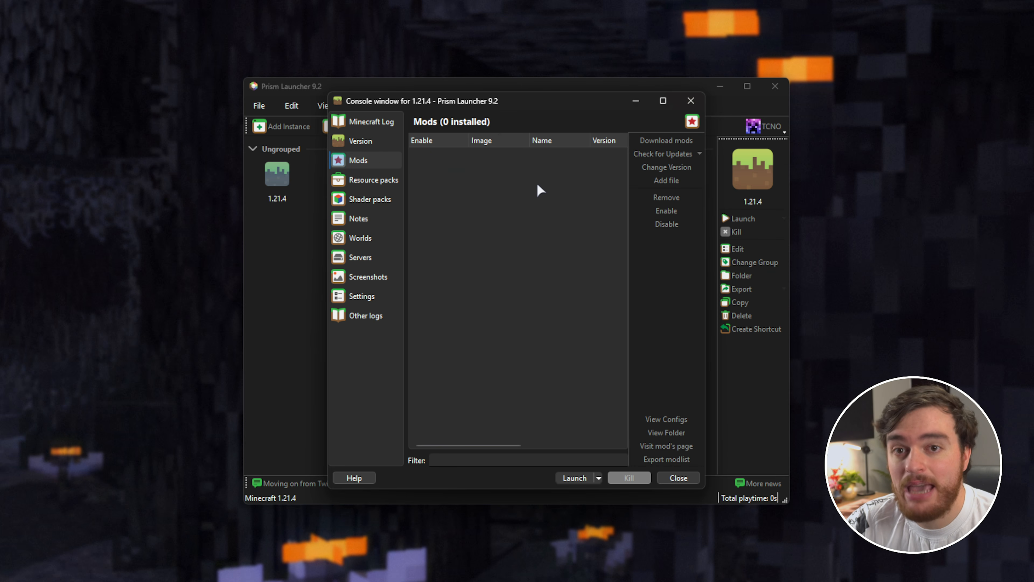
Open the Modrinth mod download list, review its category, loader, version and environment filters, and hide the filter options
{"action": "left_click", "coordinate": [673, 140]}
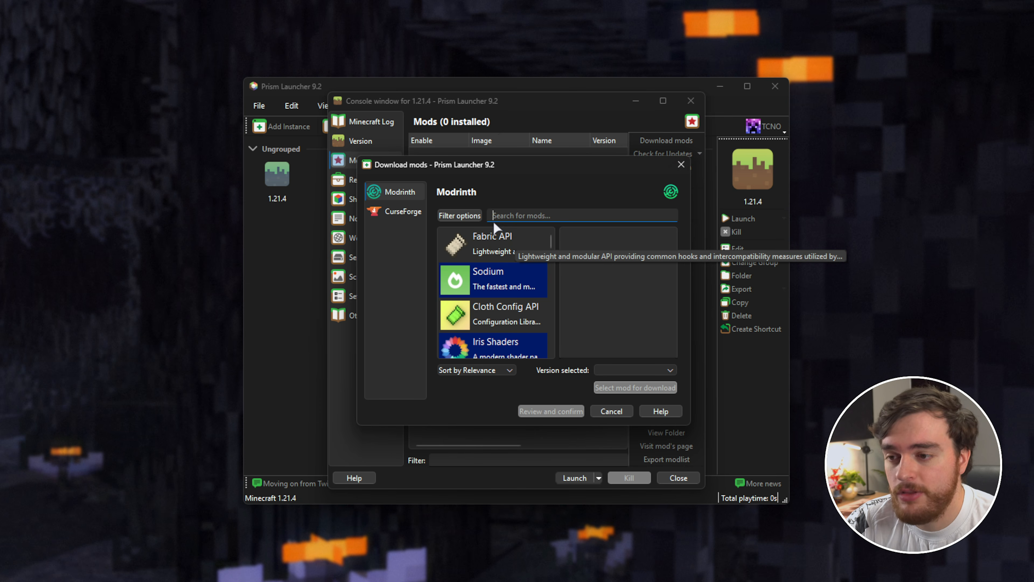
{"action": "left_click", "coordinate": [474, 217]}
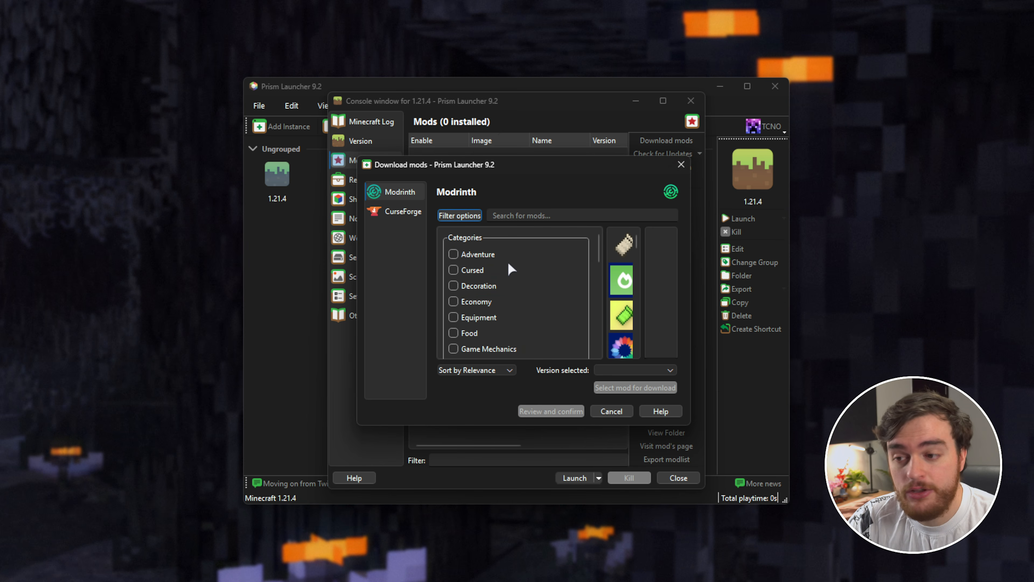
{"action": "scroll", "coordinate": [507, 261], "scroll_direction": "down", "scroll_amount": 5}
{"action": "scroll", "coordinate": [511, 272], "scroll_direction": "down", "scroll_amount": 3}
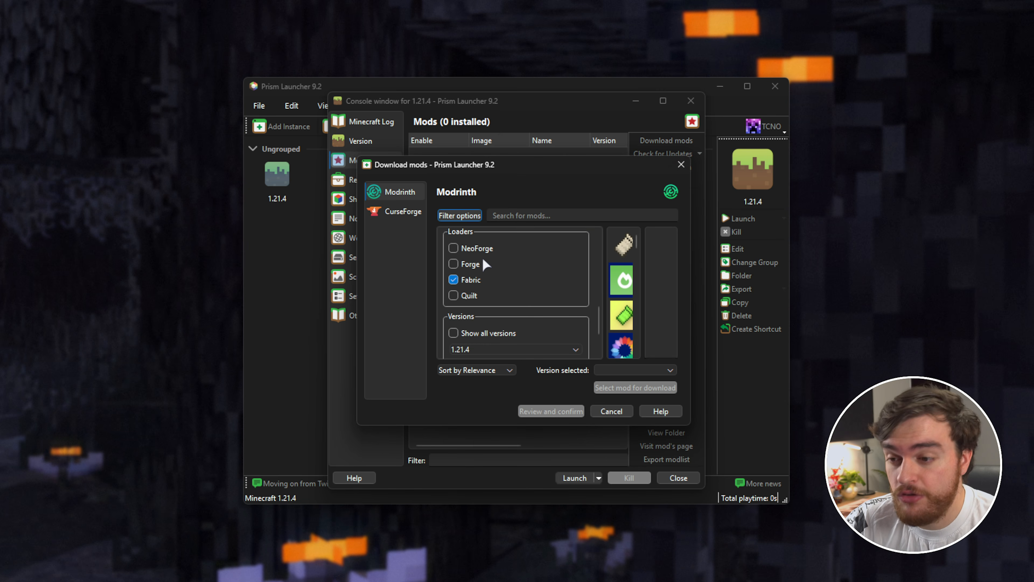
{"action": "scroll", "coordinate": [444, 261], "scroll_direction": "down", "scroll_amount": 3}
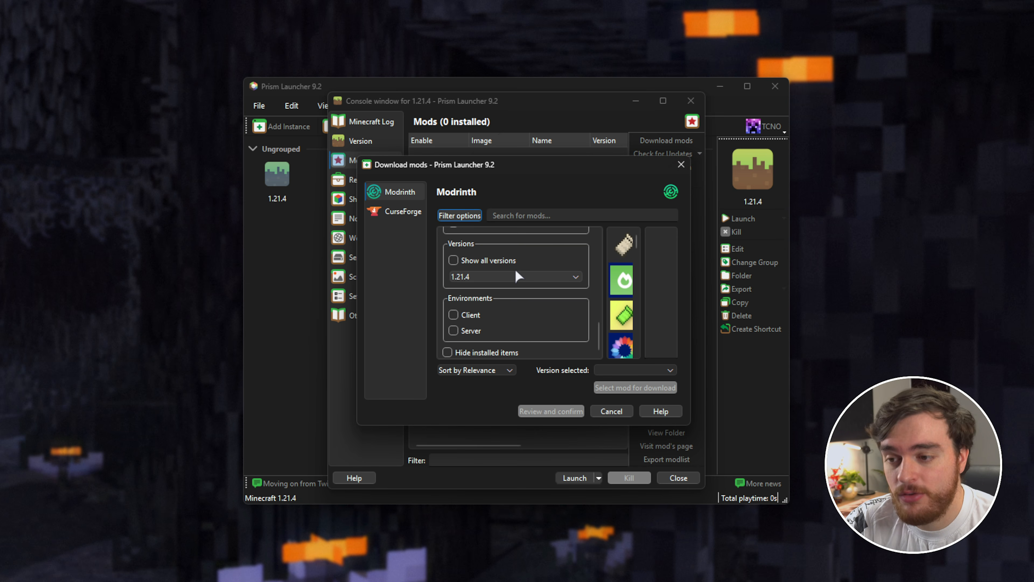
{"action": "scroll", "coordinate": [473, 342], "scroll_direction": "down", "scroll_amount": 1}
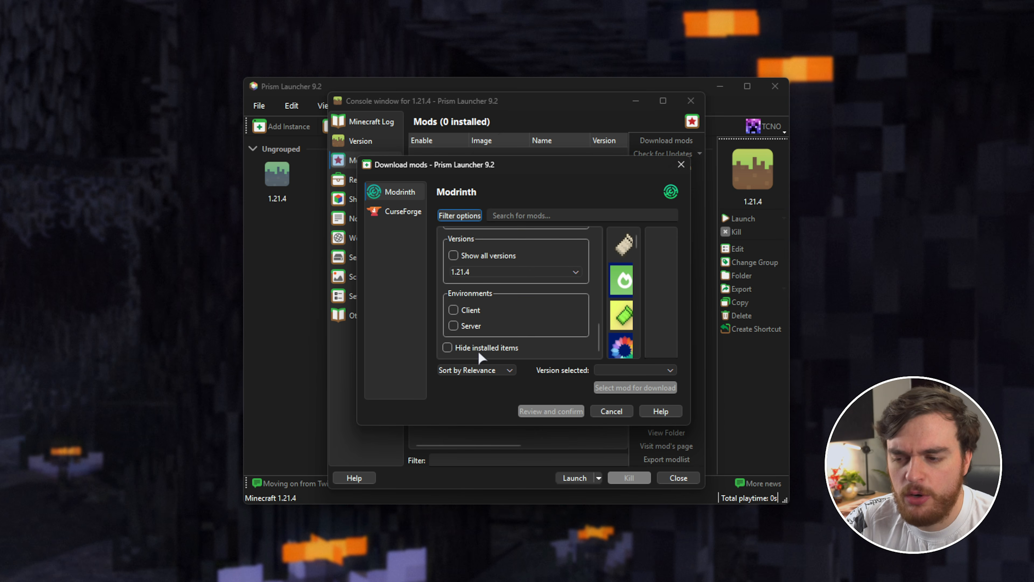
{"action": "left_click", "coordinate": [467, 217]}
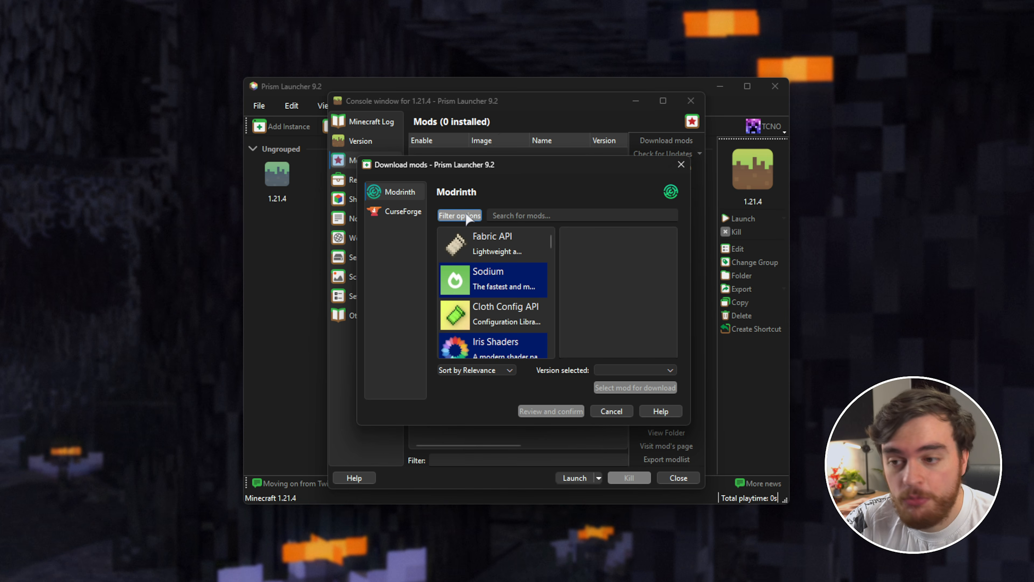
Download Fabric API for 1.21.4 from Modrinth into the instance
{"action": "left_click", "coordinate": [505, 240]}
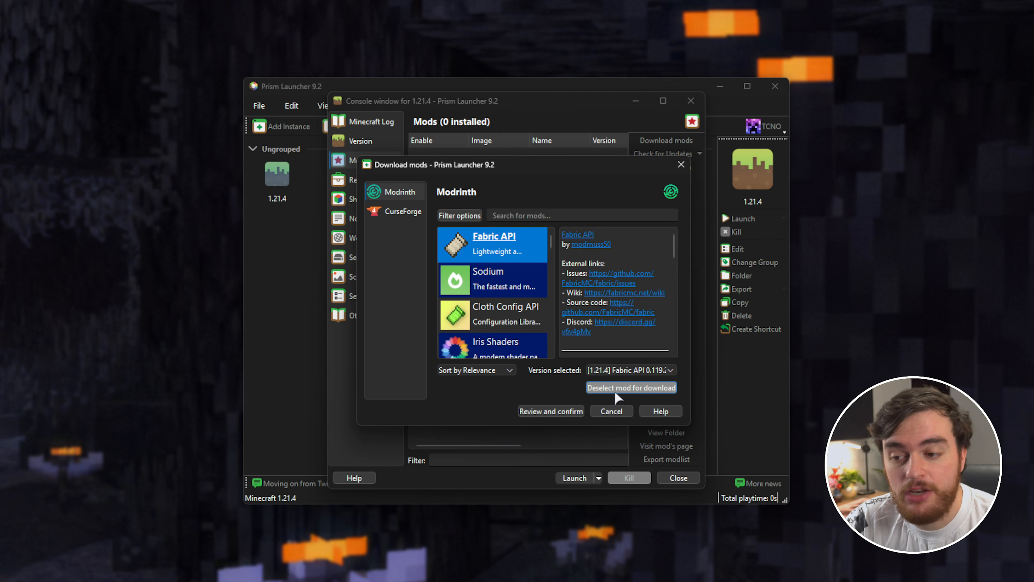
{"action": "left_click", "coordinate": [636, 390]}
{"action": "left_click", "coordinate": [562, 411]}
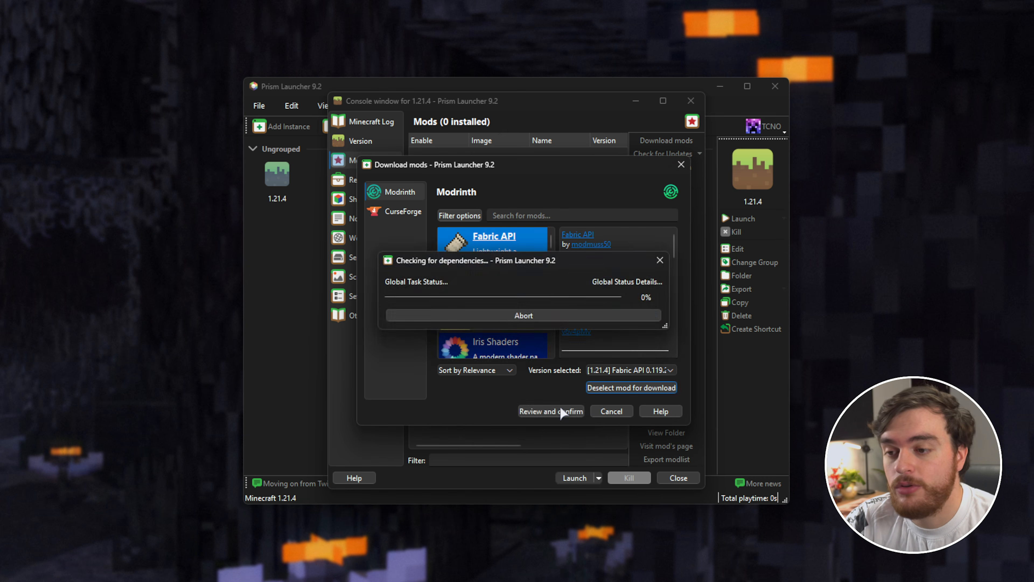
{"action": "left_click", "coordinate": [604, 386]}
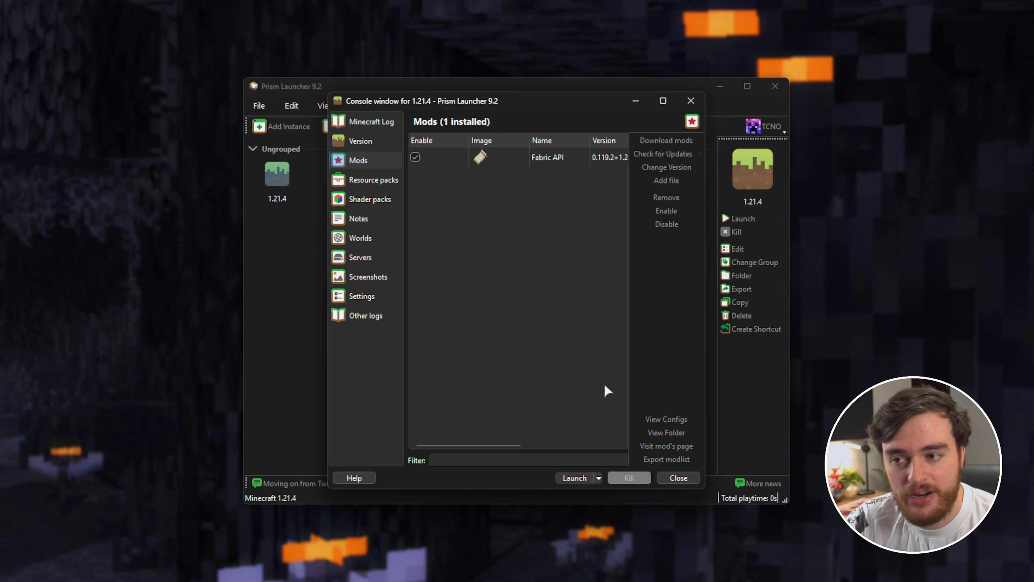
Reopen the Modrinth mod list and mark Sodium, Iris Shaders and Mod Menu for download
{"action": "left_click", "coordinate": [666, 140]}
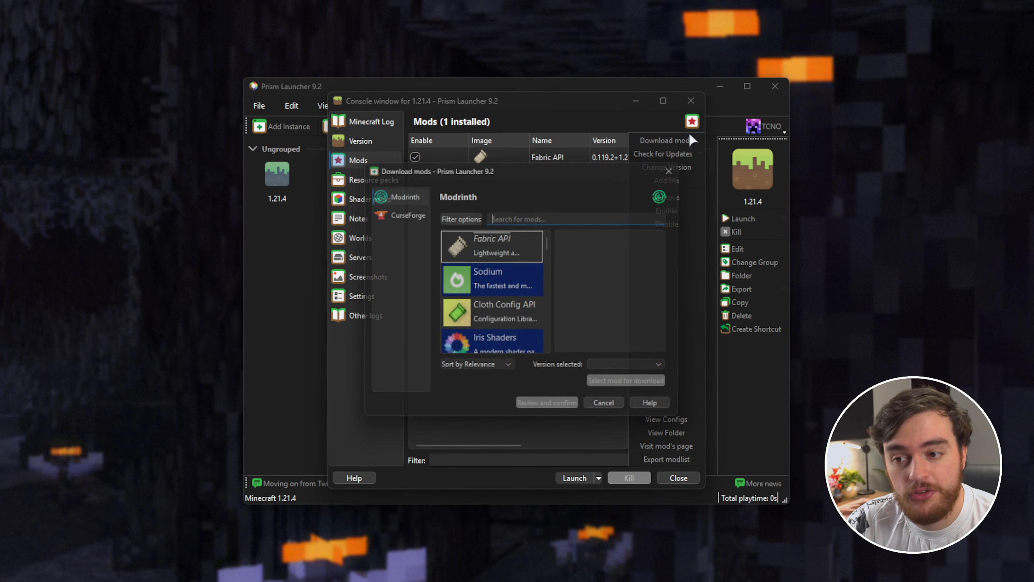
{"action": "left_click", "coordinate": [519, 289]}
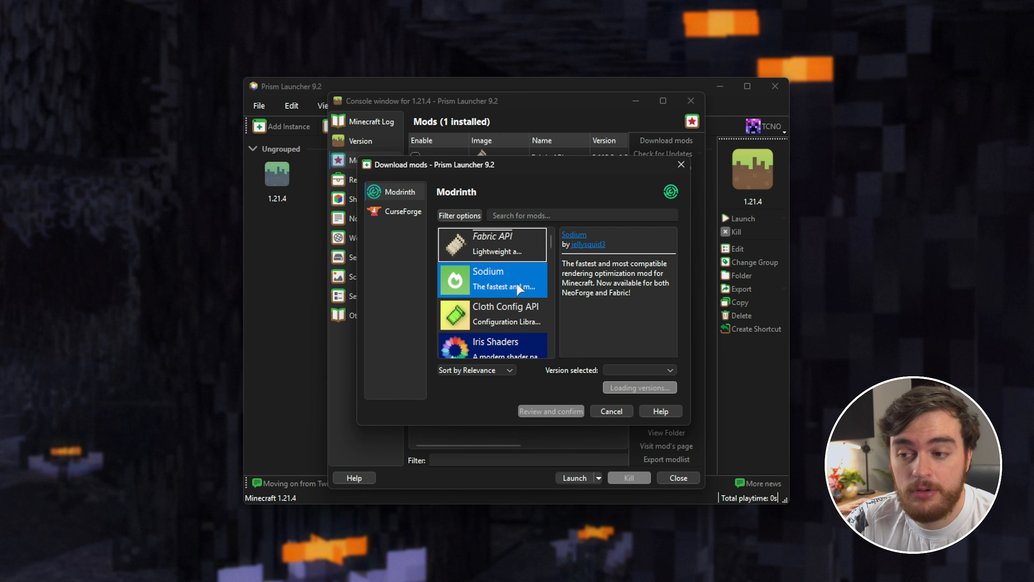
{"action": "left_click", "coordinate": [645, 390]}
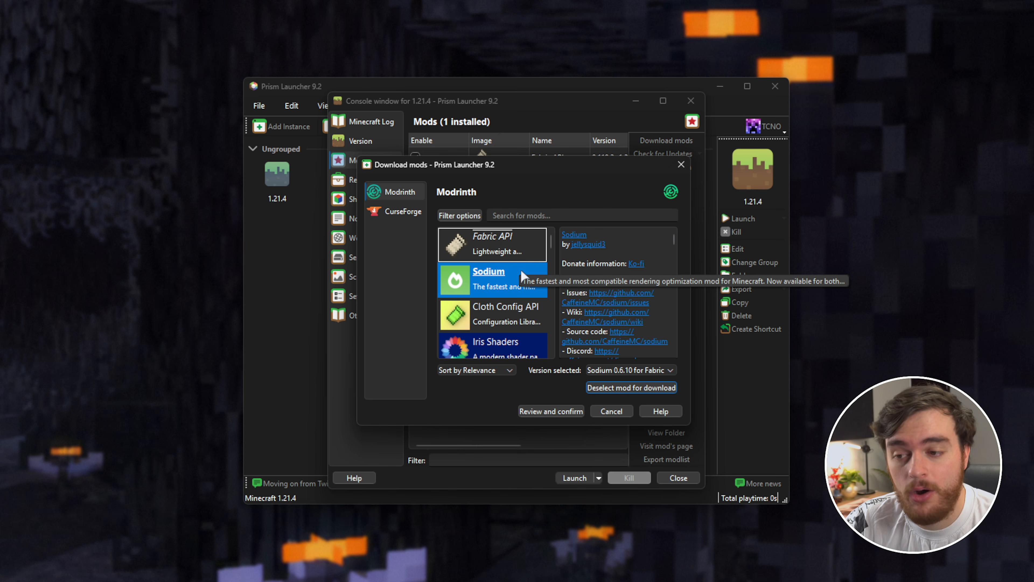
{"action": "scroll", "coordinate": [522, 274], "scroll_direction": "down", "scroll_amount": 3}
{"action": "left_click", "coordinate": [505, 245]}
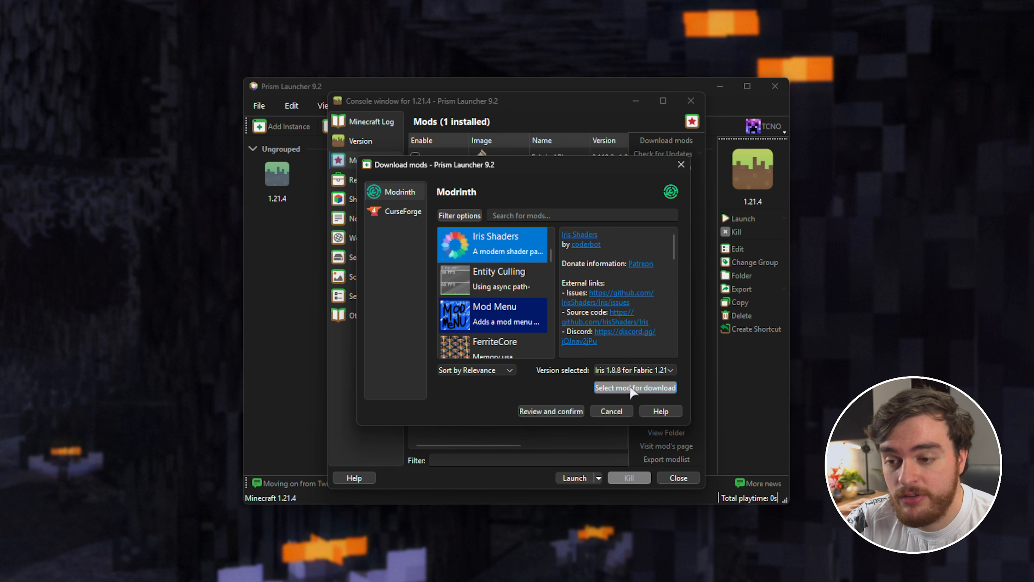
{"action": "left_click", "coordinate": [631, 389]}
{"action": "left_click", "coordinate": [530, 318]}
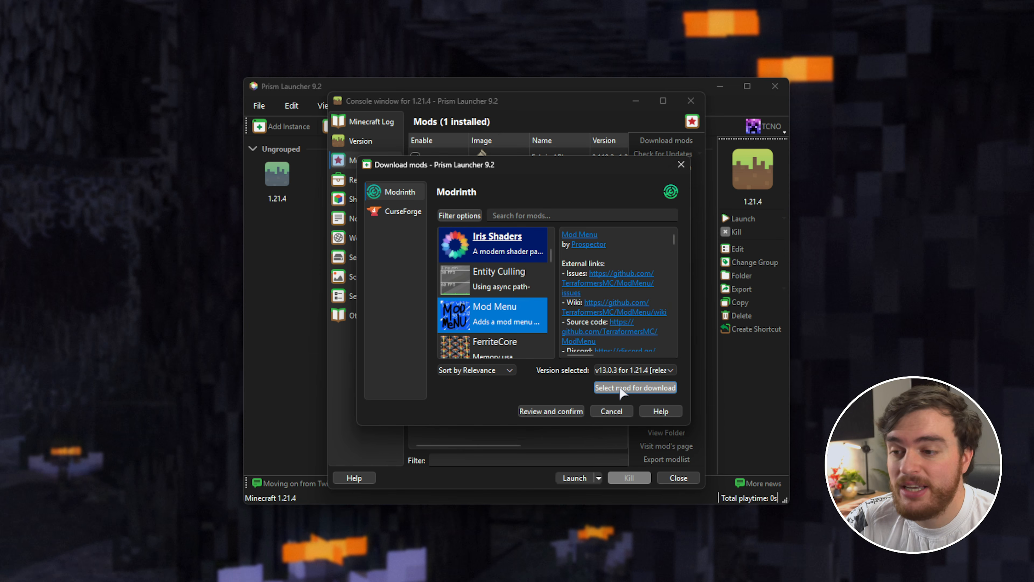
{"action": "left_click", "coordinate": [621, 389]}
Find Zoomify in the mod list, mark it for download, and bring up the review of all selected mods
{"action": "scroll", "coordinate": [526, 306], "scroll_direction": "down", "scroll_amount": 6}
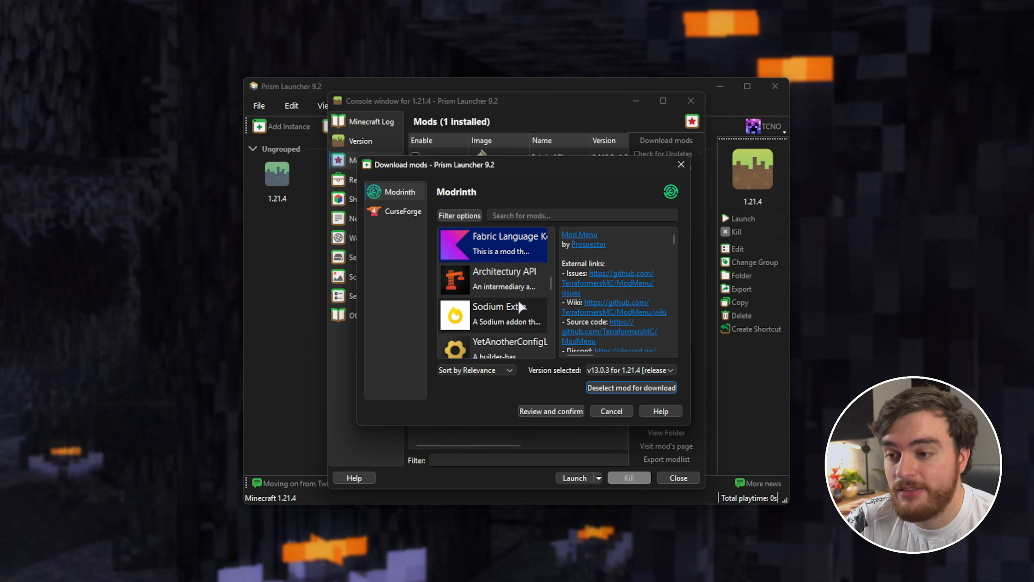
{"action": "scroll", "coordinate": [522, 306], "scroll_direction": "up", "scroll_amount": 3}
{"action": "scroll", "coordinate": [520, 307], "scroll_direction": "down", "scroll_amount": 2}
{"action": "left_click", "coordinate": [517, 279]}
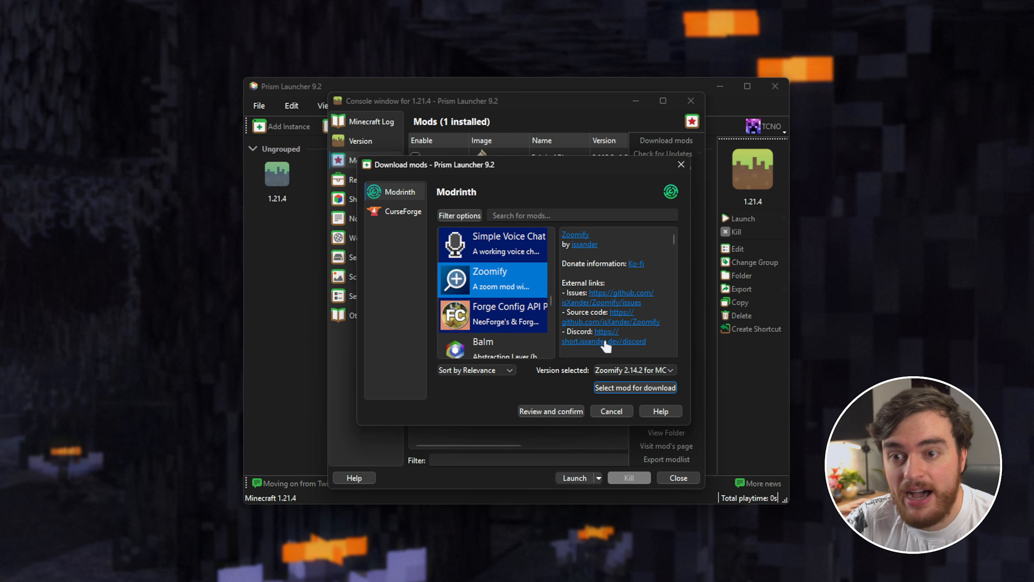
{"action": "left_click", "coordinate": [597, 389]}
{"action": "left_click", "coordinate": [551, 411]}
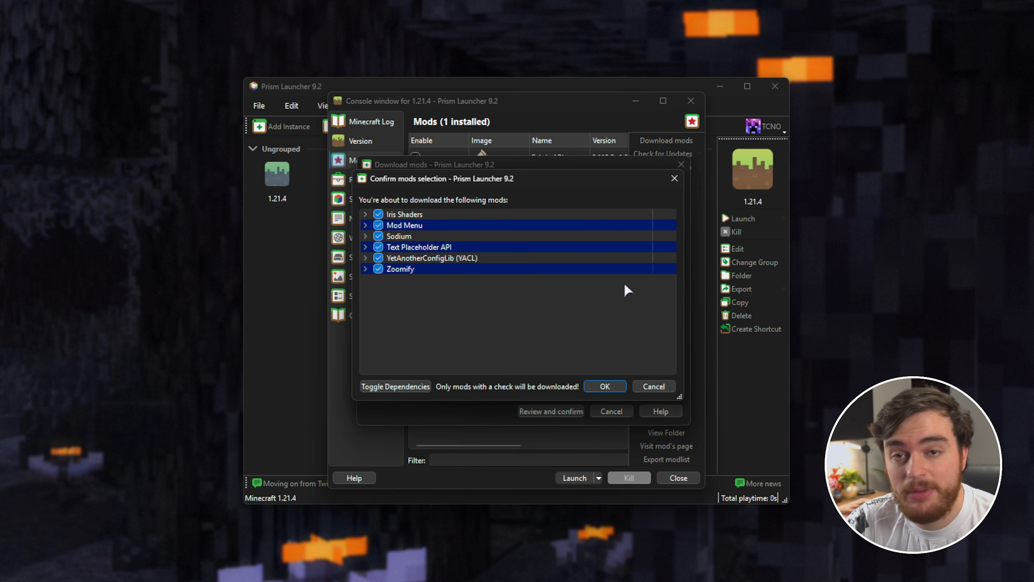
Toggle the dependencies off and on again, download all checked mods, and select Iris in the instance's mod list
{"action": "left_click", "coordinate": [403, 387]}
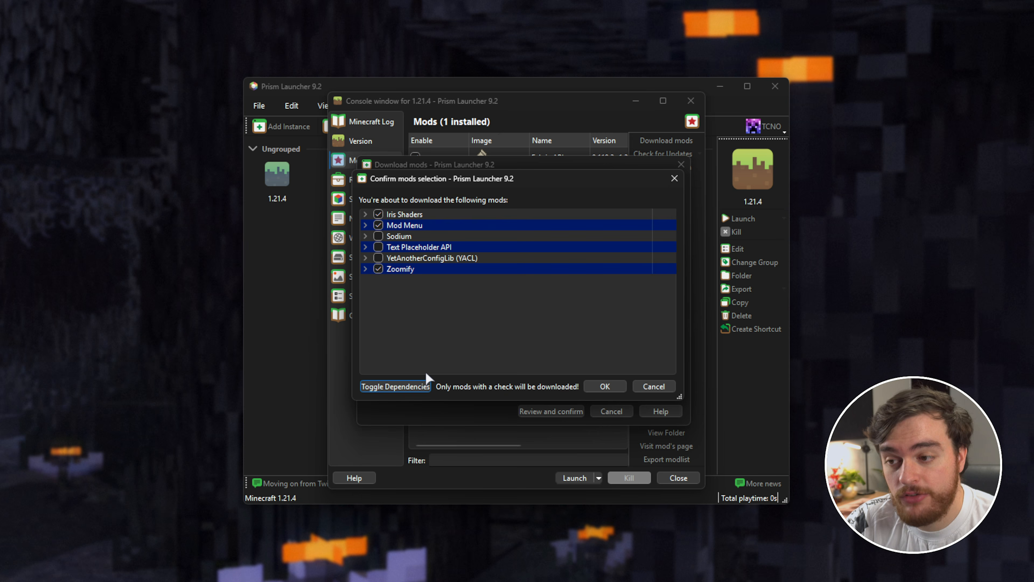
{"action": "left_click", "coordinate": [420, 386]}
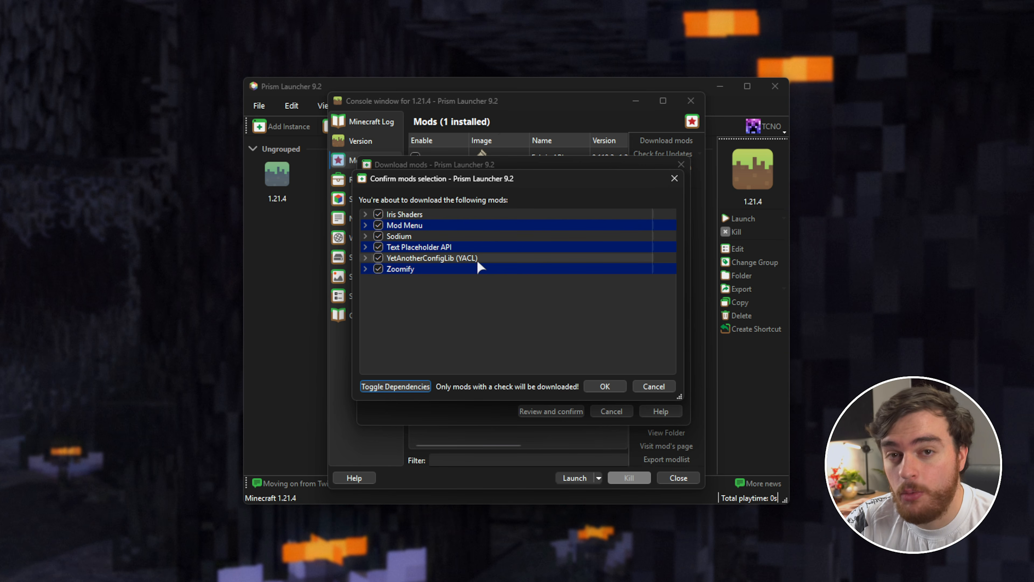
{"action": "left_click", "coordinate": [604, 386]}
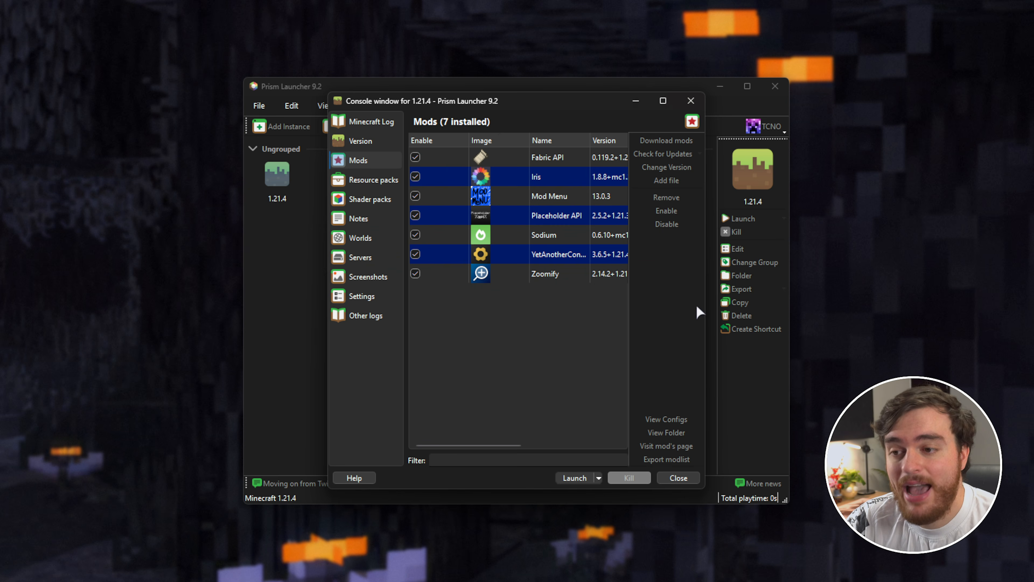
{"action": "left_click", "coordinate": [559, 178]}
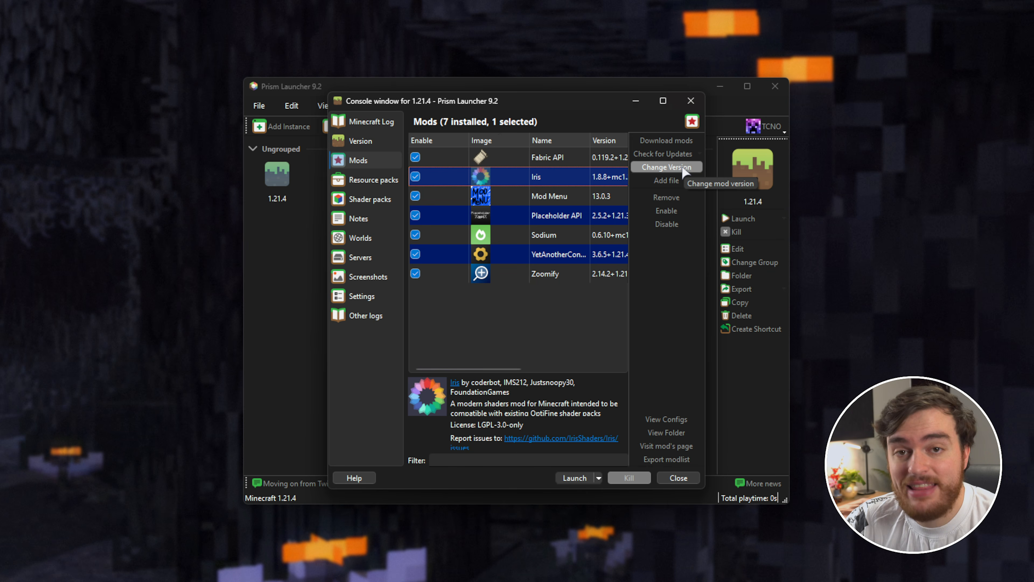
Download the Fast Better Grass resource pack from Modrinth into the instance
{"action": "left_click", "coordinate": [386, 182]}
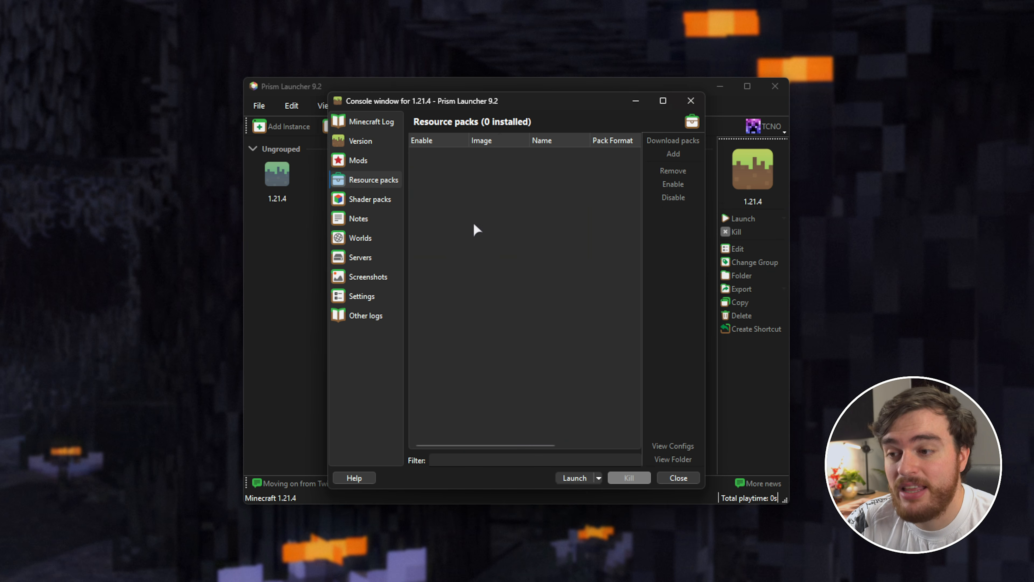
{"action": "left_click", "coordinate": [670, 142]}
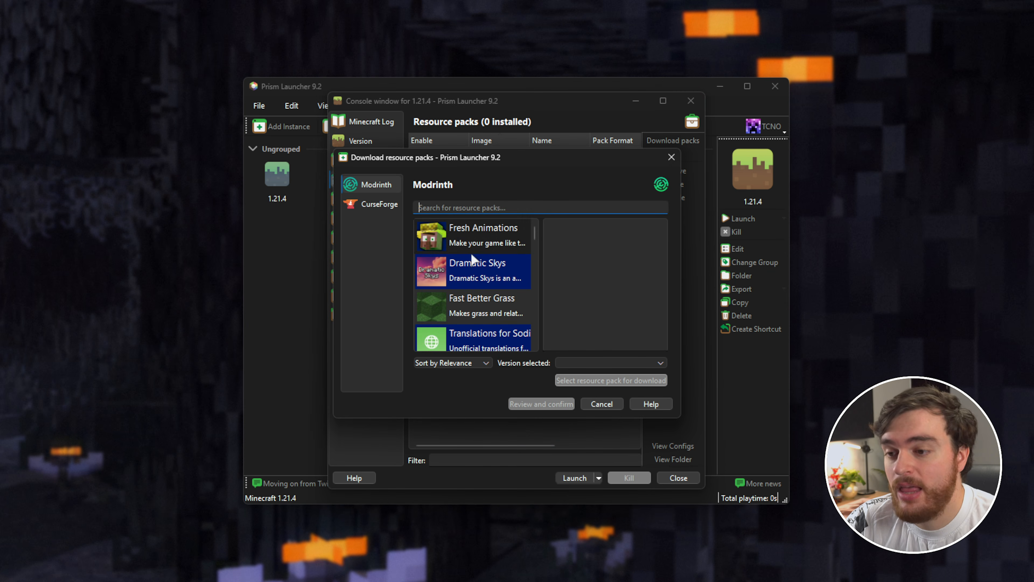
{"action": "left_click", "coordinate": [480, 305]}
{"action": "left_click", "coordinate": [597, 381]}
{"action": "left_click", "coordinate": [541, 404]}
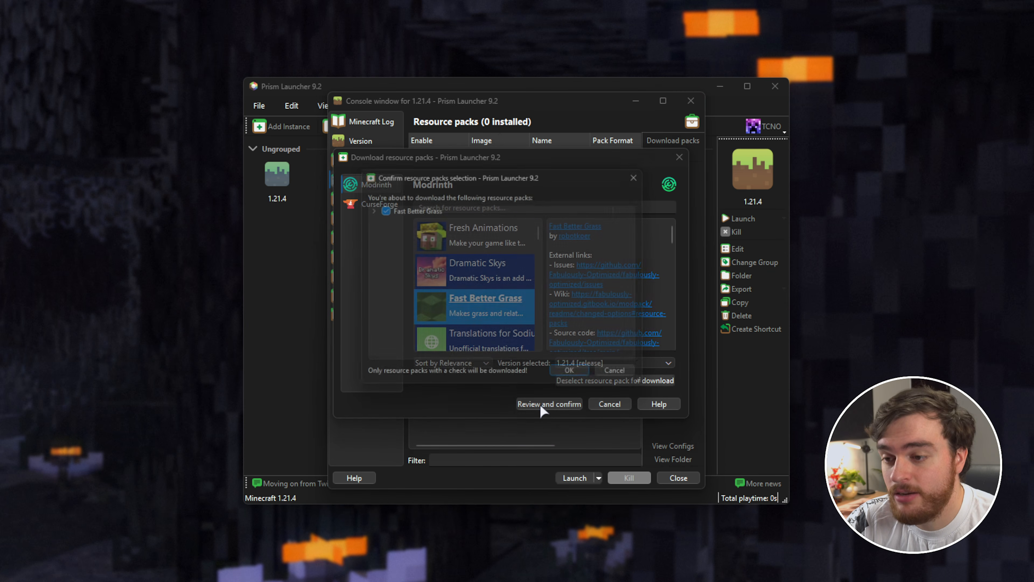
{"action": "left_click", "coordinate": [571, 379]}
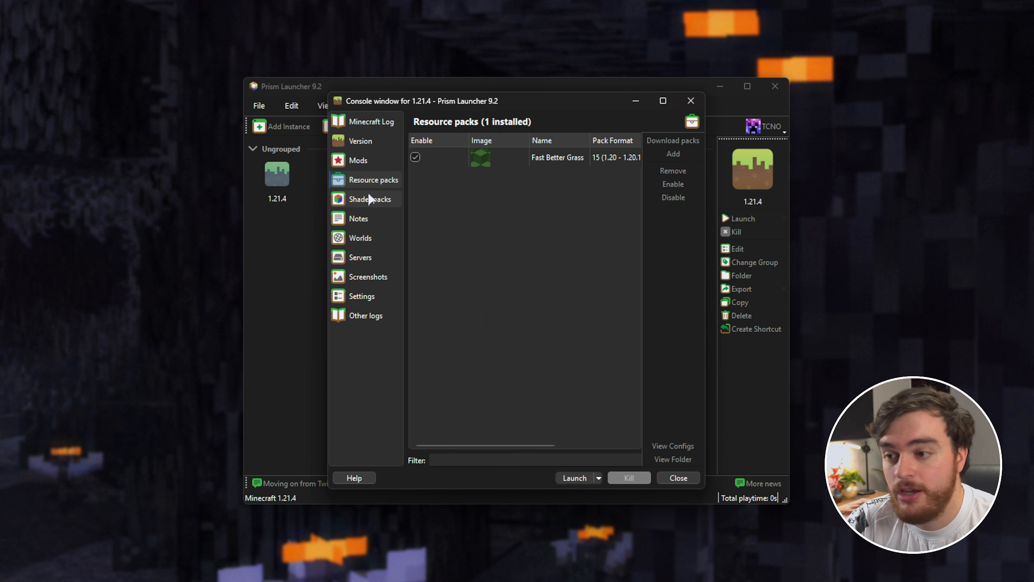
Download the Complementary Shaders - Reimagined shader pack, version r5.4, from Modrinth into the instance
{"action": "left_click", "coordinate": [374, 199]}
{"action": "left_click", "coordinate": [670, 140]}
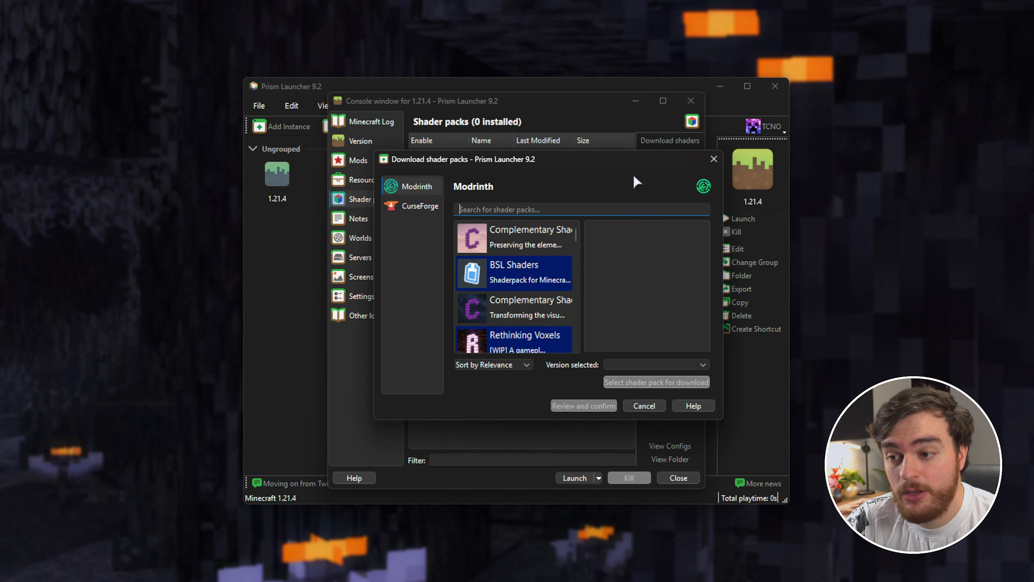
{"action": "left_click", "coordinate": [527, 236]}
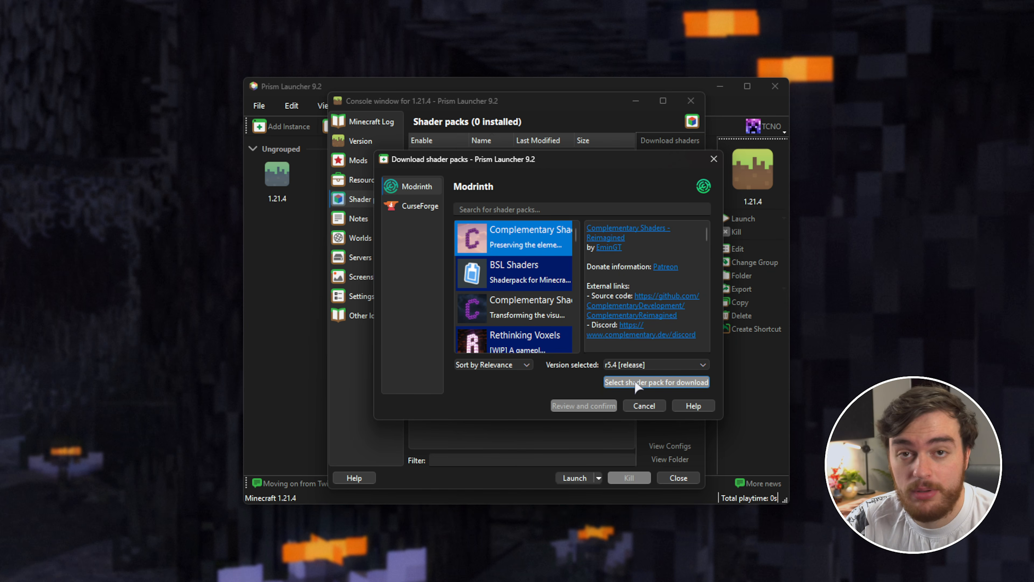
{"action": "left_click", "coordinate": [656, 382]}
{"action": "left_click", "coordinate": [588, 408]}
{"action": "left_click", "coordinate": [614, 381]}
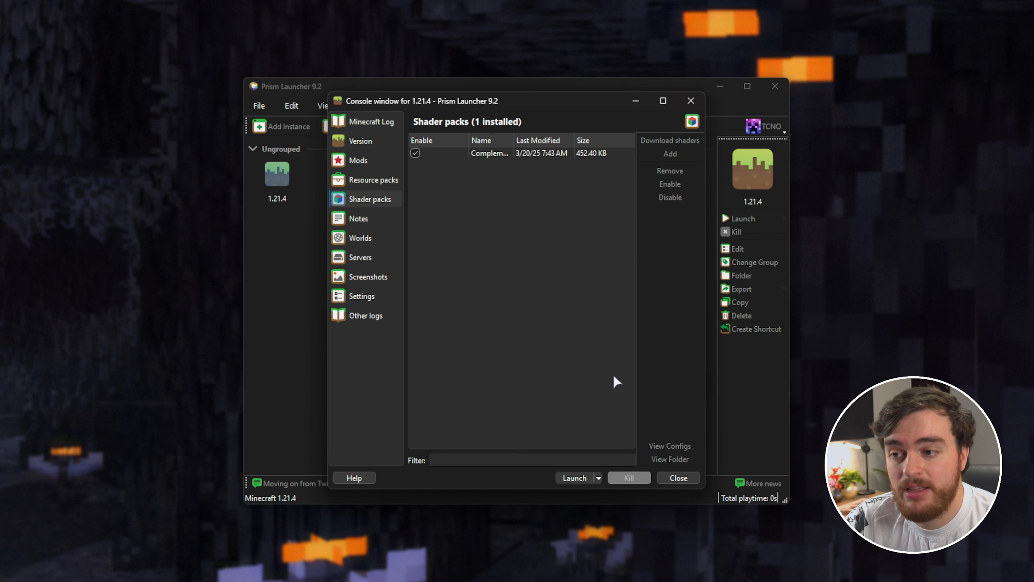
Write the placeholder text "asdcasdcasdc" in the instance's notes
{"action": "left_click", "coordinate": [359, 218]}
{"action": "left_click", "coordinate": [497, 222]}
{"action": "type", "text": "asdcasdcasdc"}
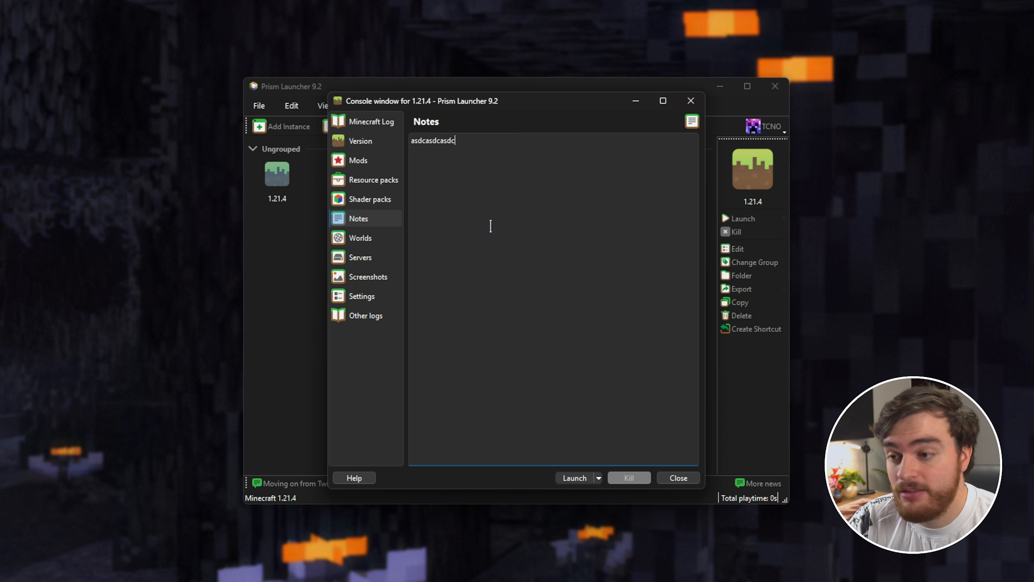
Look over the instance's worlds and add a new server entry to its server list
{"action": "left_click", "coordinate": [385, 240]}
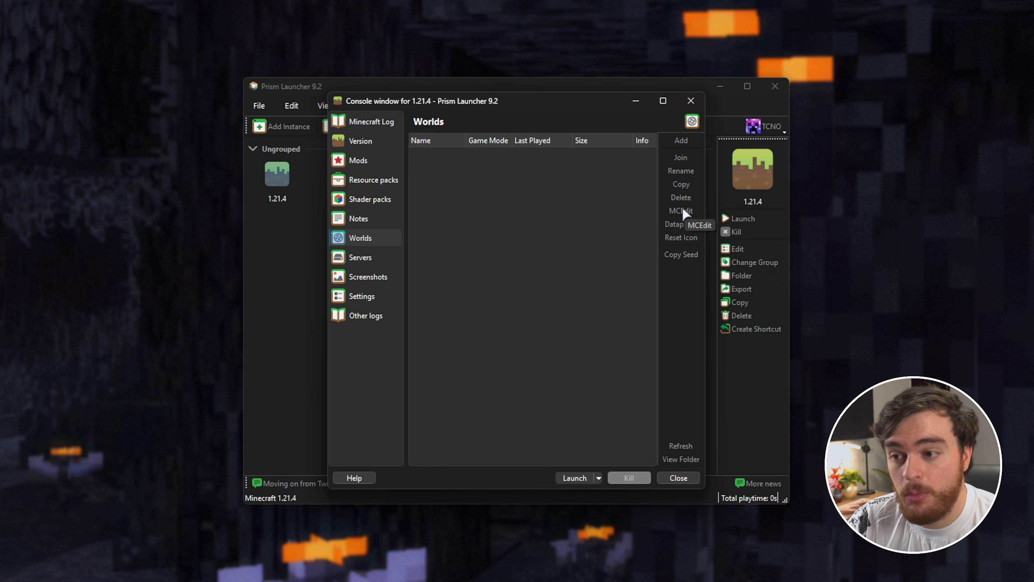
{"action": "left_click", "coordinate": [384, 258]}
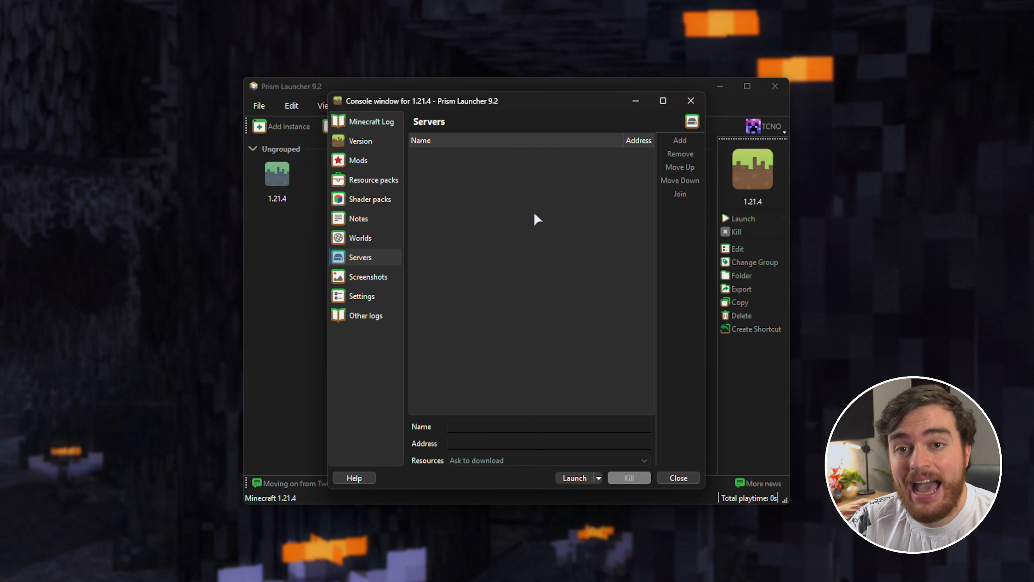
{"action": "left_click", "coordinate": [680, 140]}
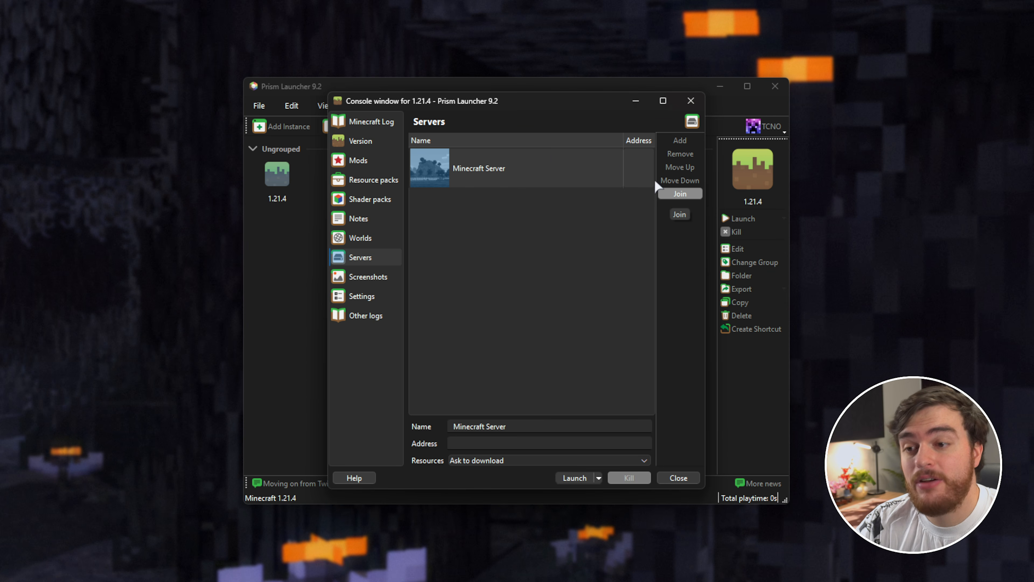
Look over the instance's screenshots and its override settings, and close the instance window
{"action": "left_click", "coordinate": [368, 279]}
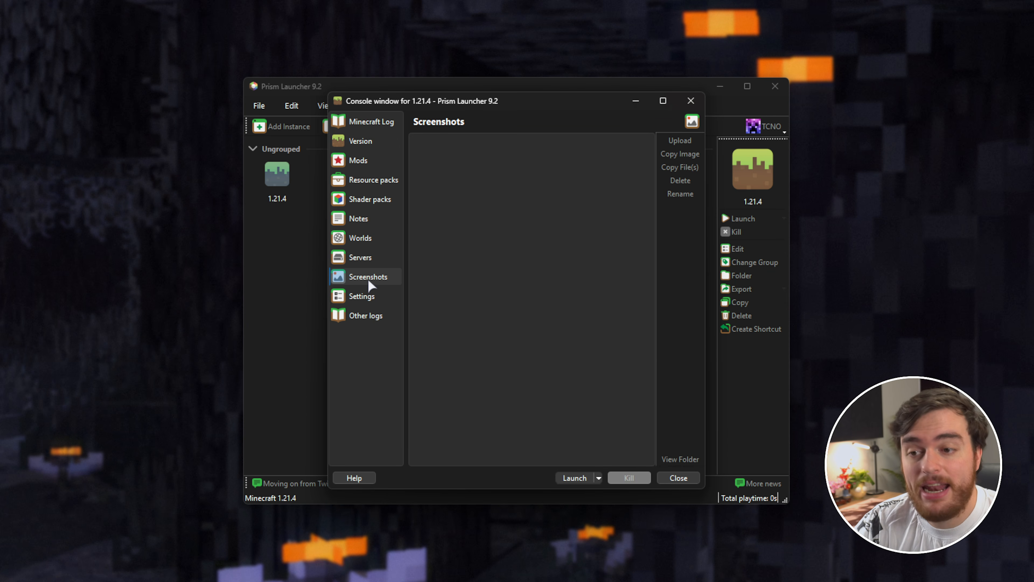
{"action": "left_click", "coordinate": [369, 297]}
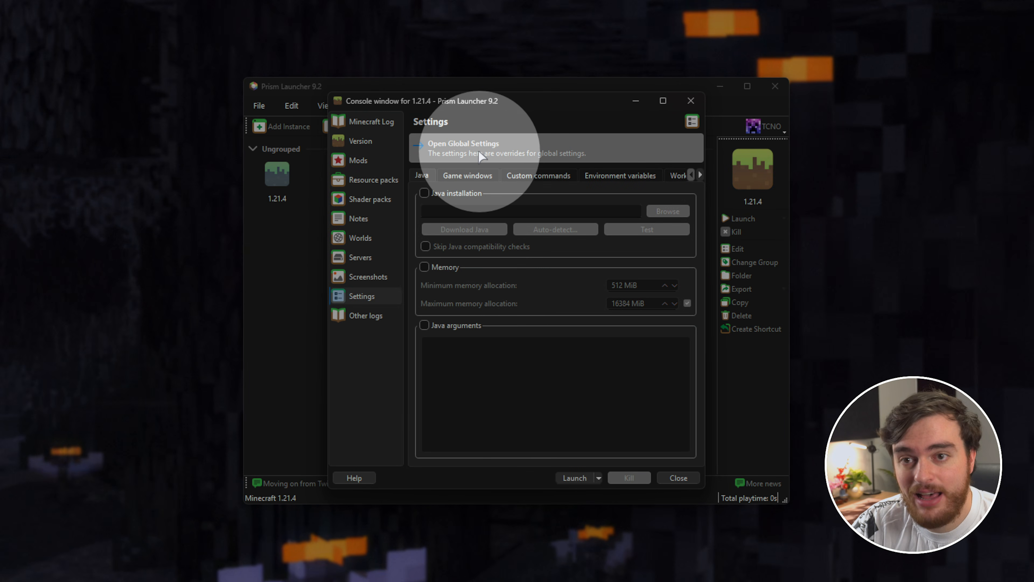
{"action": "left_click", "coordinate": [692, 103]}
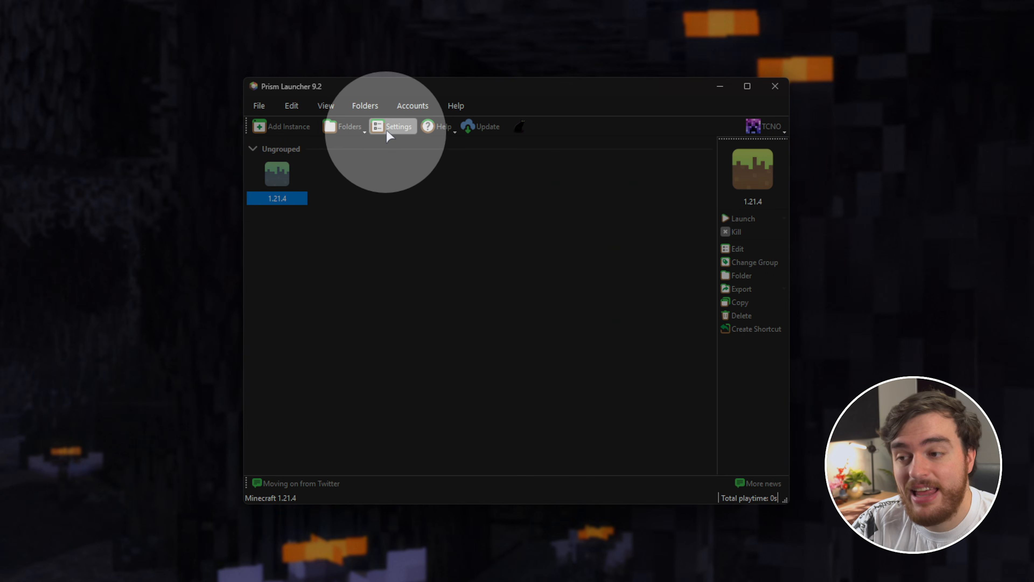
Open the launcher's global settings and review the user interface, console, general Minecraft and tweak options
{"action": "left_click", "coordinate": [389, 129]}
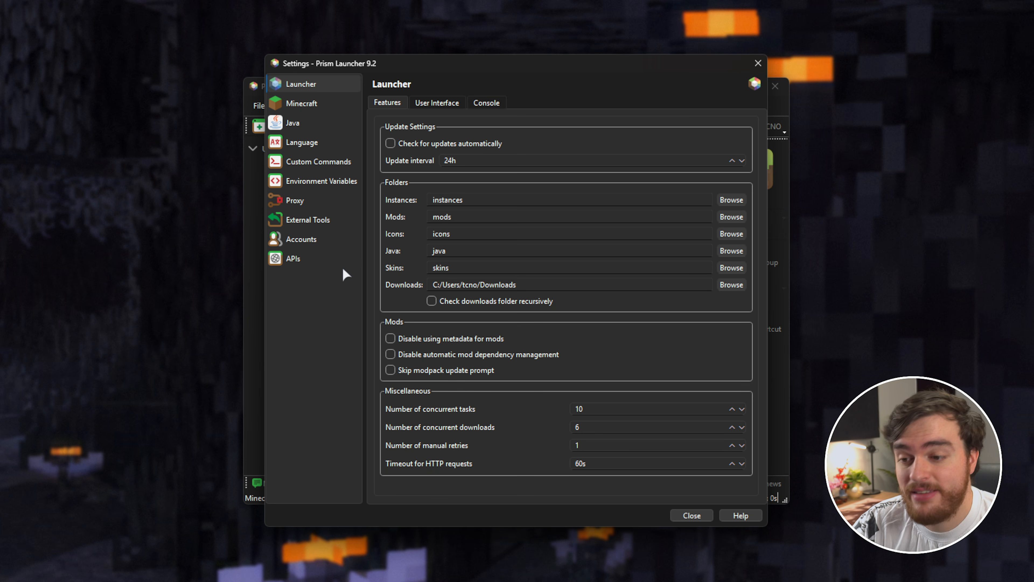
{"action": "left_click", "coordinate": [442, 103]}
{"action": "left_click", "coordinate": [480, 103]}
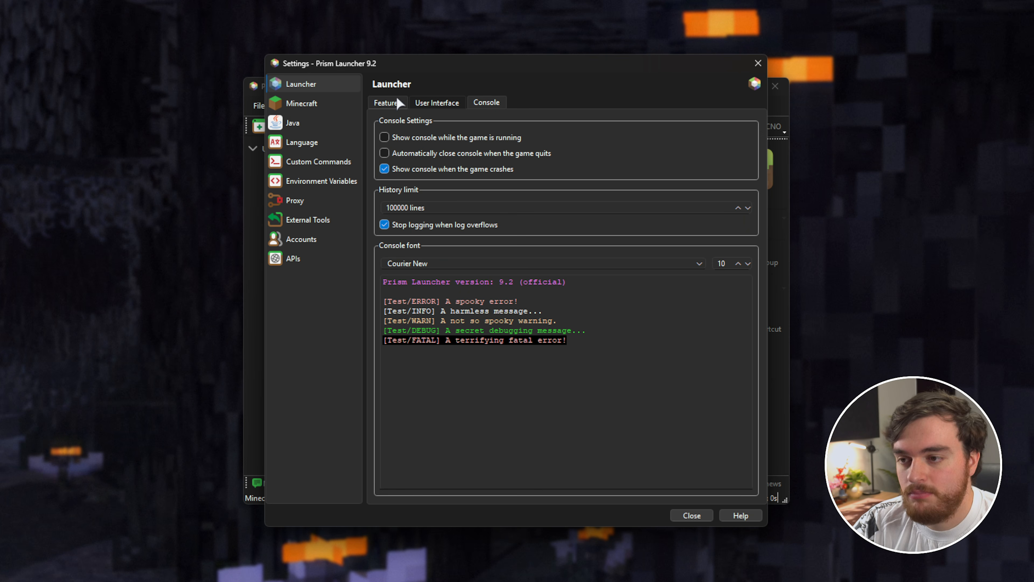
{"action": "left_click", "coordinate": [340, 104]}
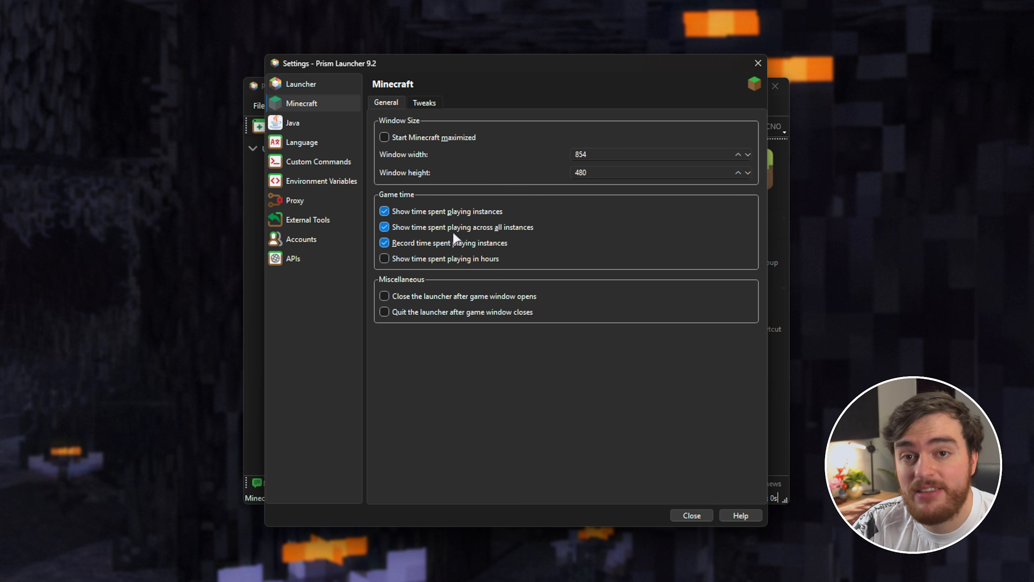
{"action": "left_click", "coordinate": [423, 103]}
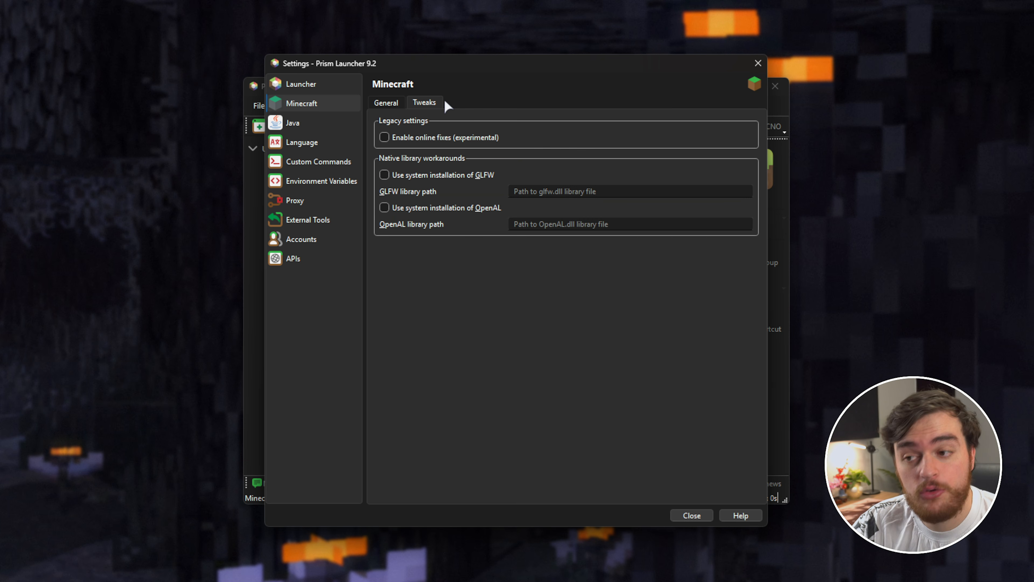
Set the maximum memory allocation to 1024 MiB in the global Java settings
{"action": "left_click", "coordinate": [303, 125]}
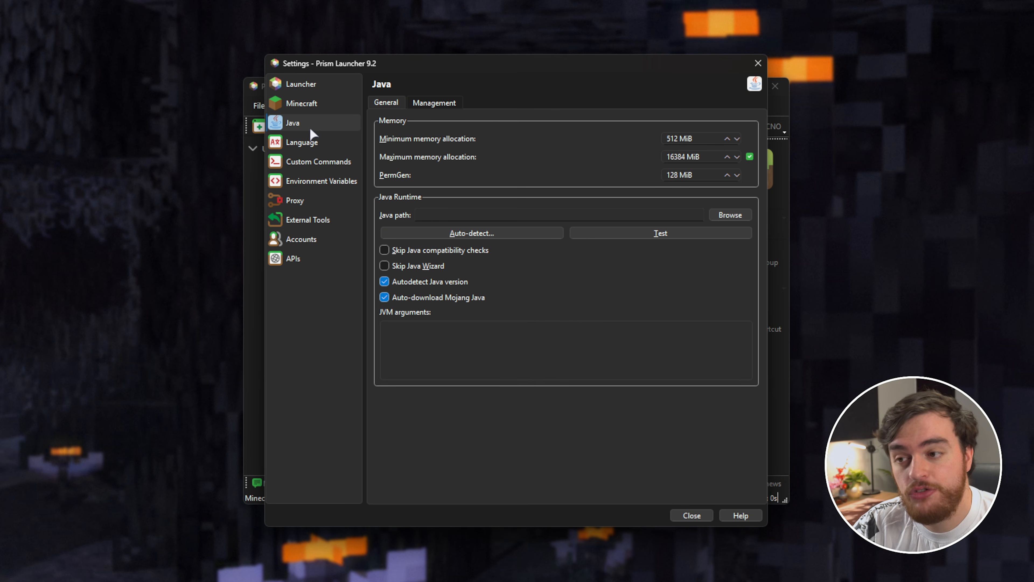
{"action": "double_click", "coordinate": [679, 156]}
{"action": "type", "text": "10"}
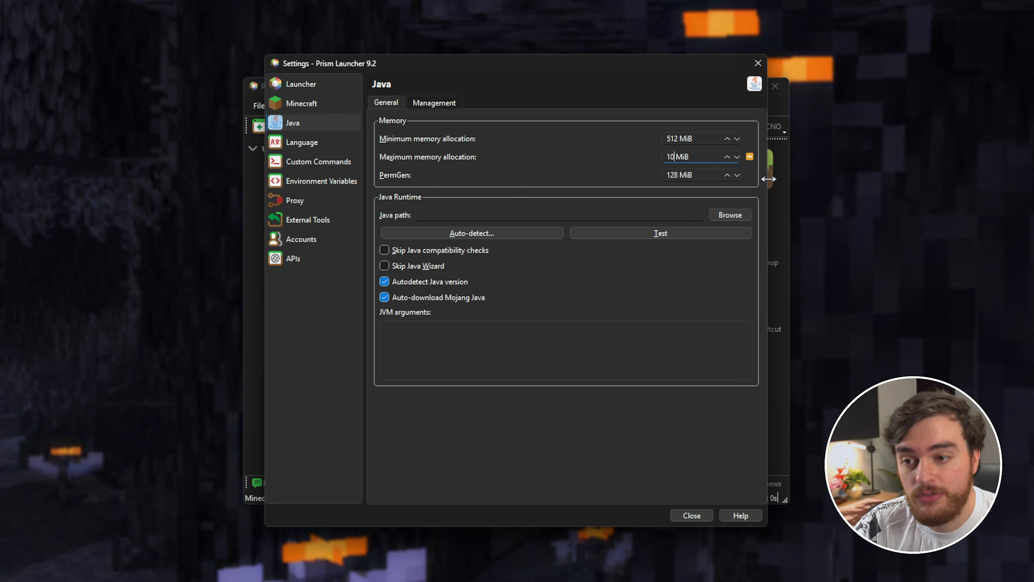
{"action": "type", "text": "24"}
{"action": "left_click", "coordinate": [665, 138]}
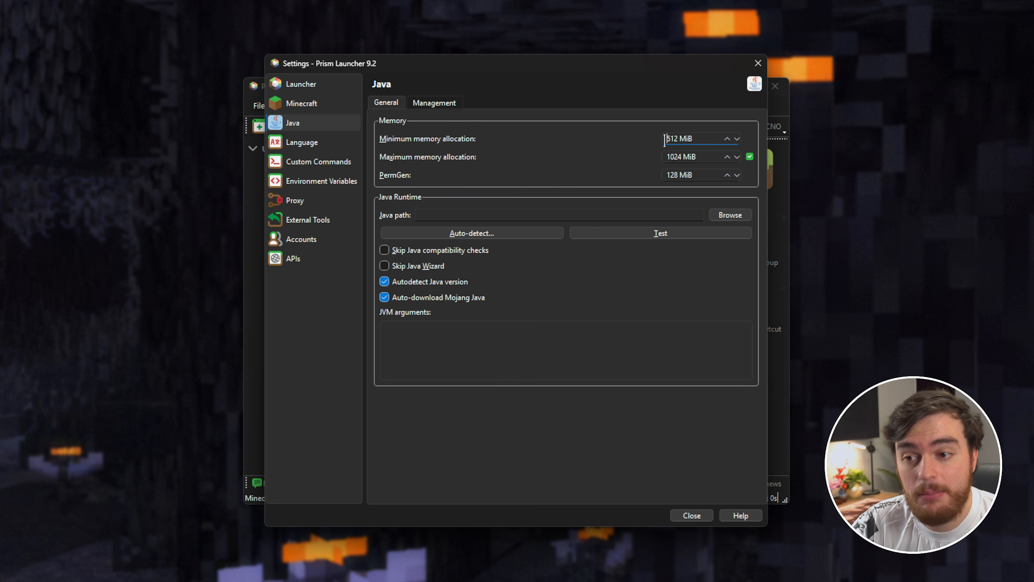
{"action": "left_click", "coordinate": [663, 158]}
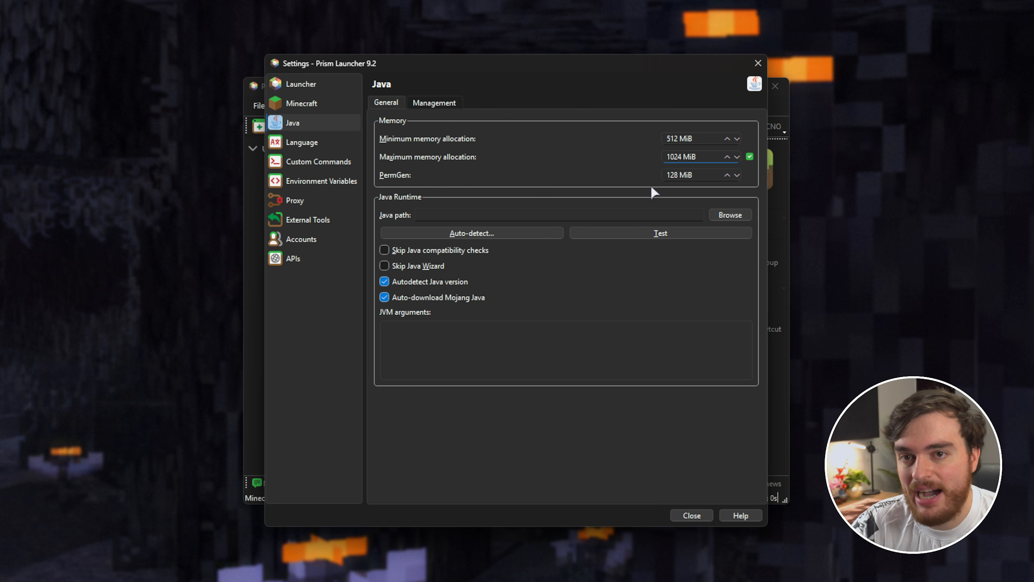
Try maximum memory allocations of 2048 MiB, 9000 MiB and 1024 MiB in turn
{"action": "double_click", "coordinate": [667, 158]}
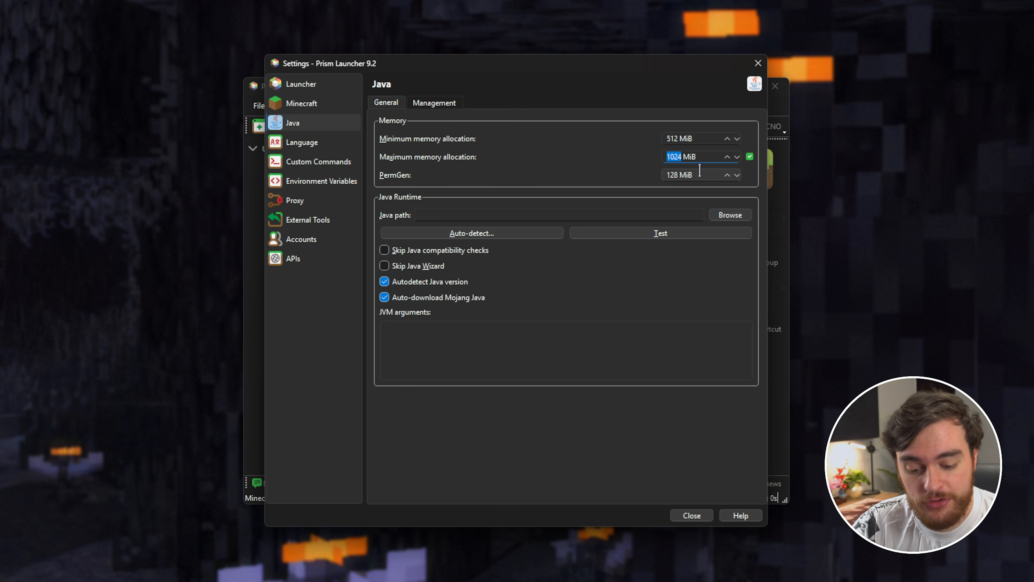
{"action": "type", "text": "2048"}
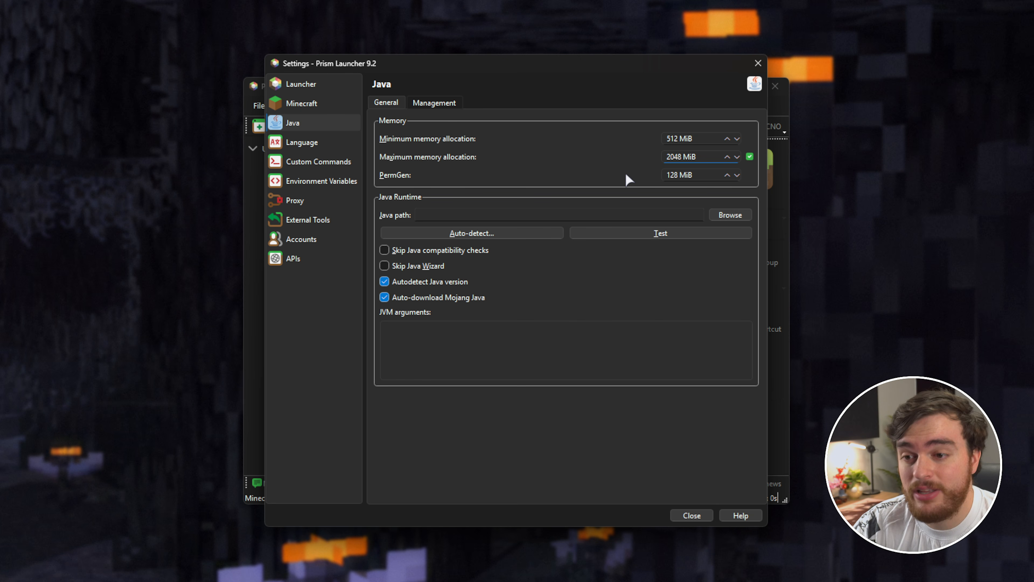
{"action": "double_click", "coordinate": [680, 156]}
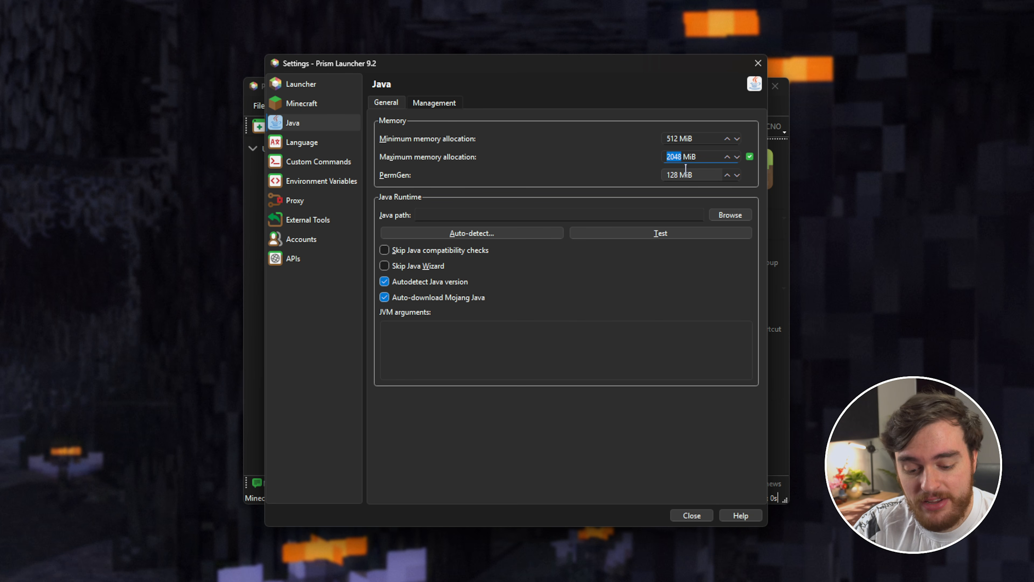
{"action": "type", "text": "9000"}
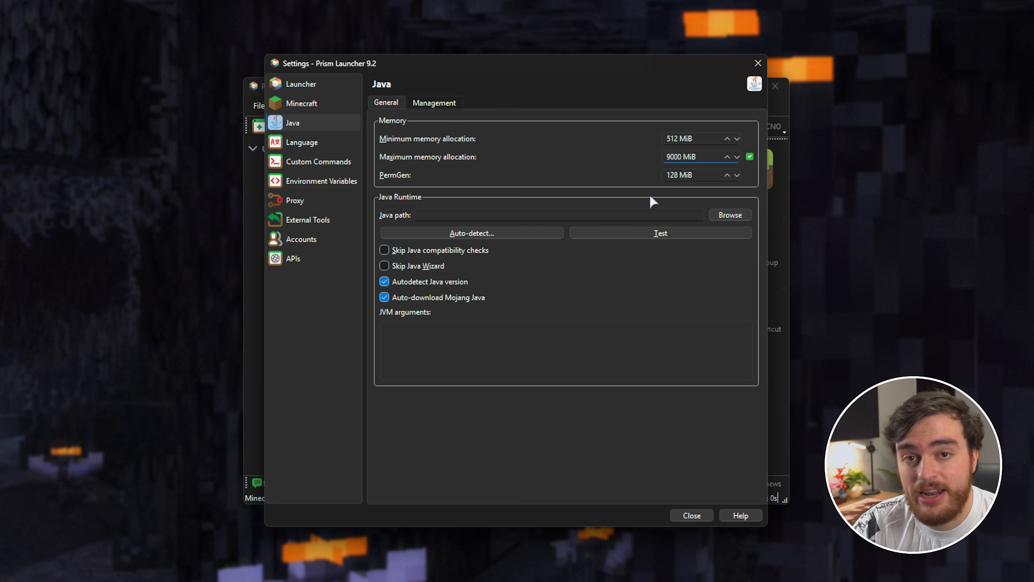
{"action": "double_click", "coordinate": [676, 156]}
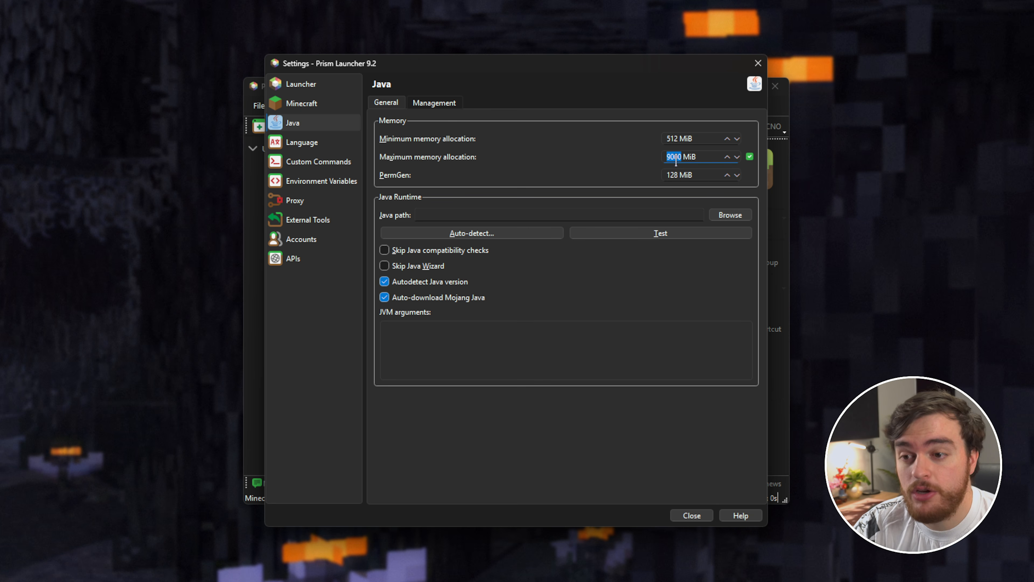
{"action": "type", "text": "1024"}
Set the maximum Java memory allocation to 16384 MiB
{"action": "double_click", "coordinate": [677, 156]}
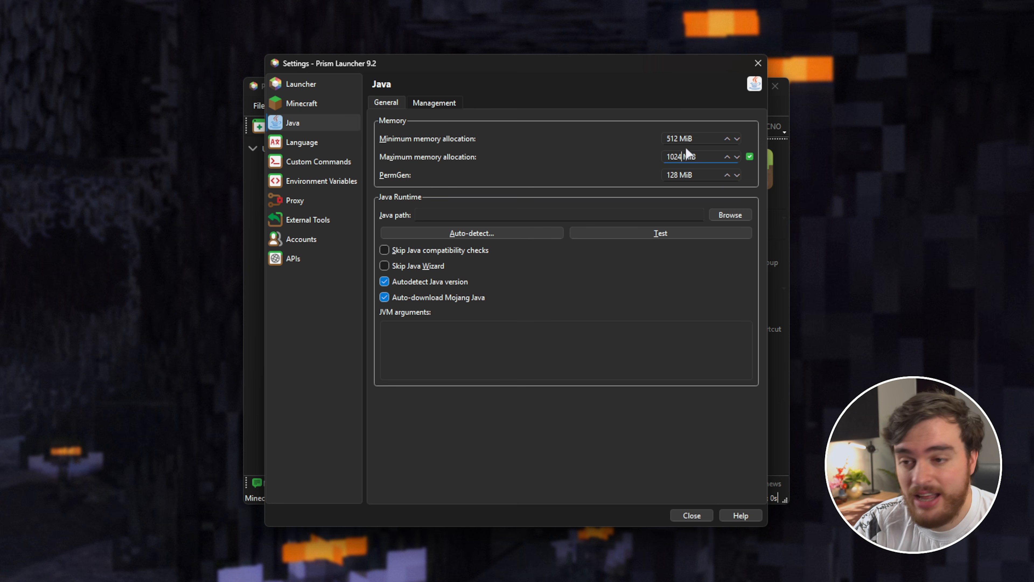
{"action": "type", "text": "16384"}
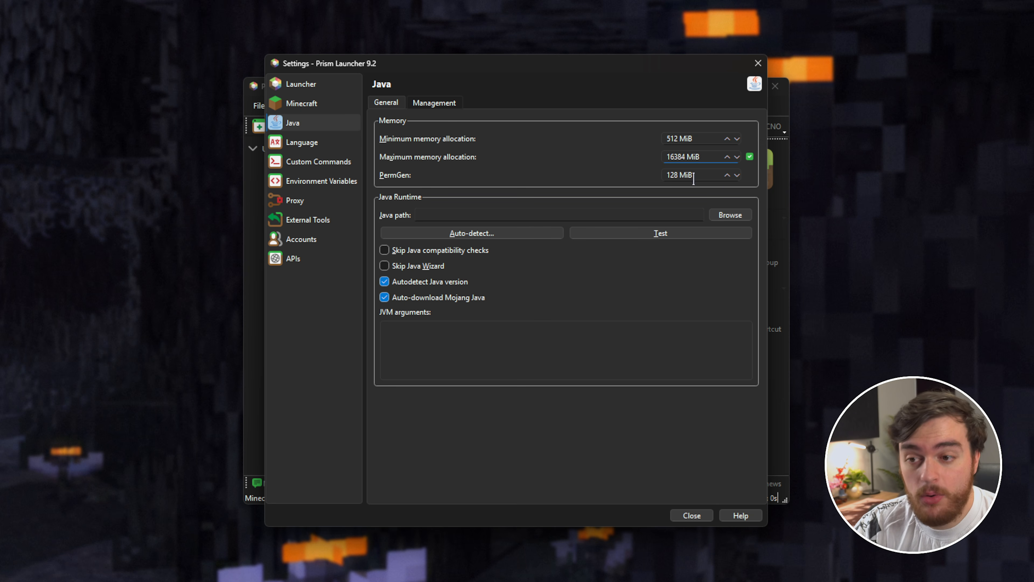
{"action": "double_click", "coordinate": [674, 157]}
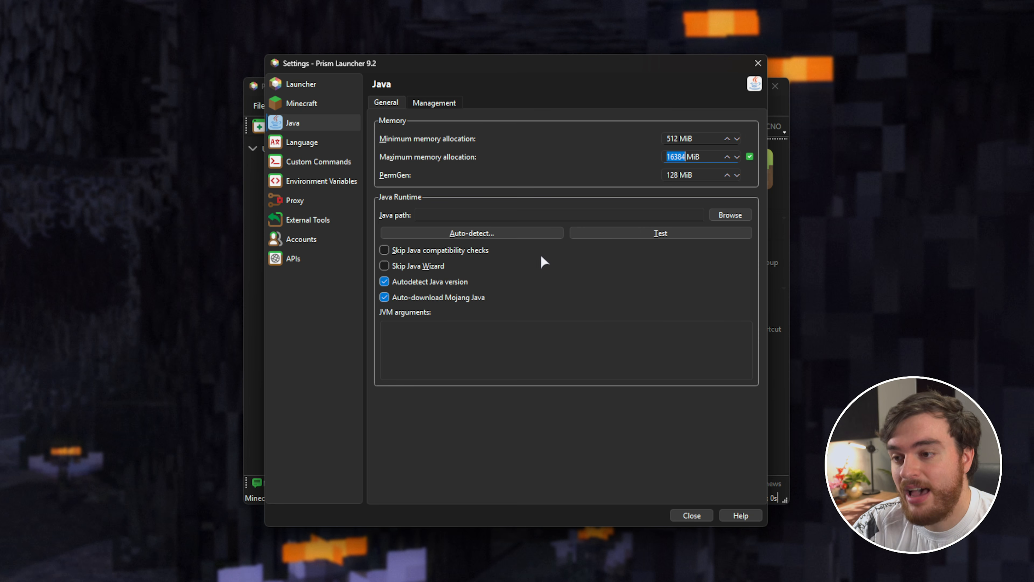
Open the Java installer from Java management and look through the runtimes offered by Mojang, Adoptium and Azul Zulu
{"action": "left_click", "coordinate": [444, 103]}
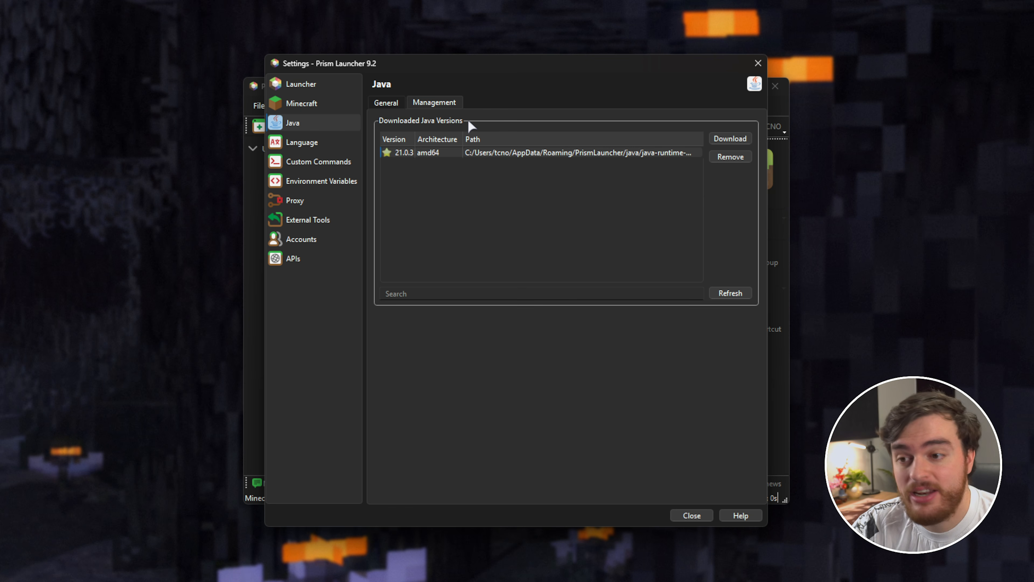
{"action": "left_click", "coordinate": [730, 139]}
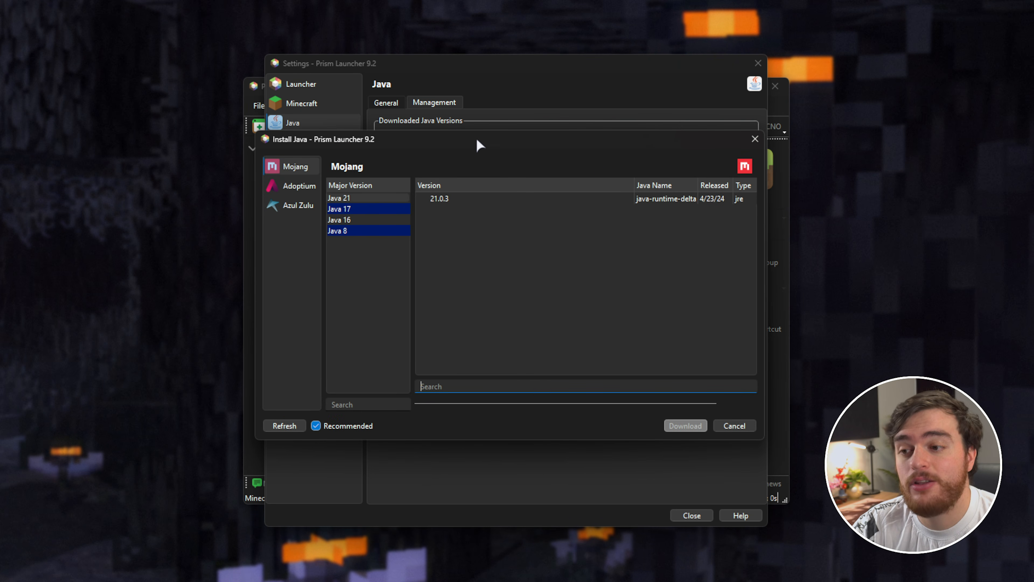
{"action": "left_click", "coordinate": [308, 180]}
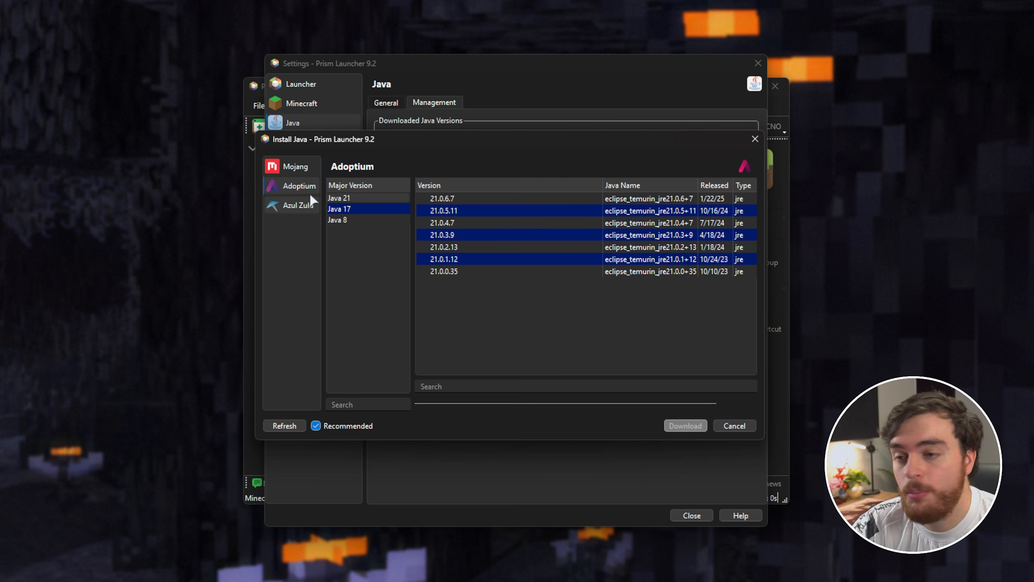
{"action": "left_click", "coordinate": [309, 203]}
{"action": "left_click", "coordinate": [316, 167]}
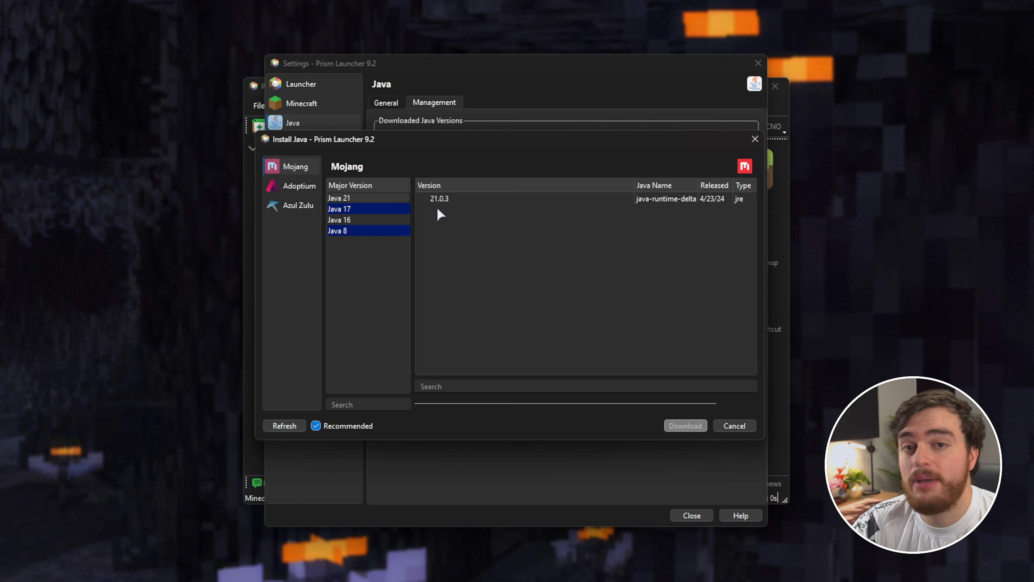
{"action": "left_click", "coordinate": [467, 200]}
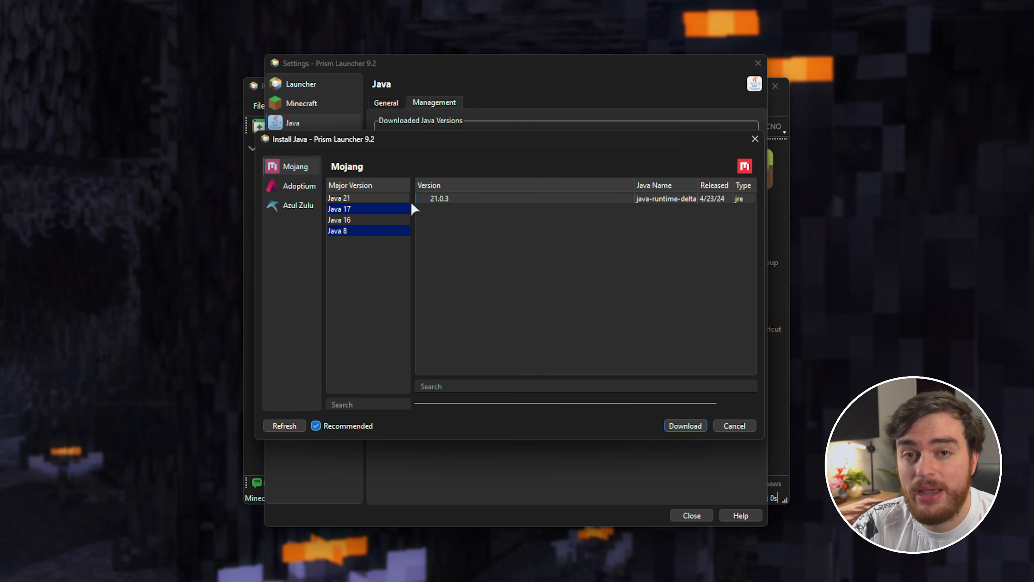
Try to download Adoptium's Java version 21.0.6.7, and select the 21.0.3 entry among the downloaded Java versions
{"action": "left_click", "coordinate": [301, 187]}
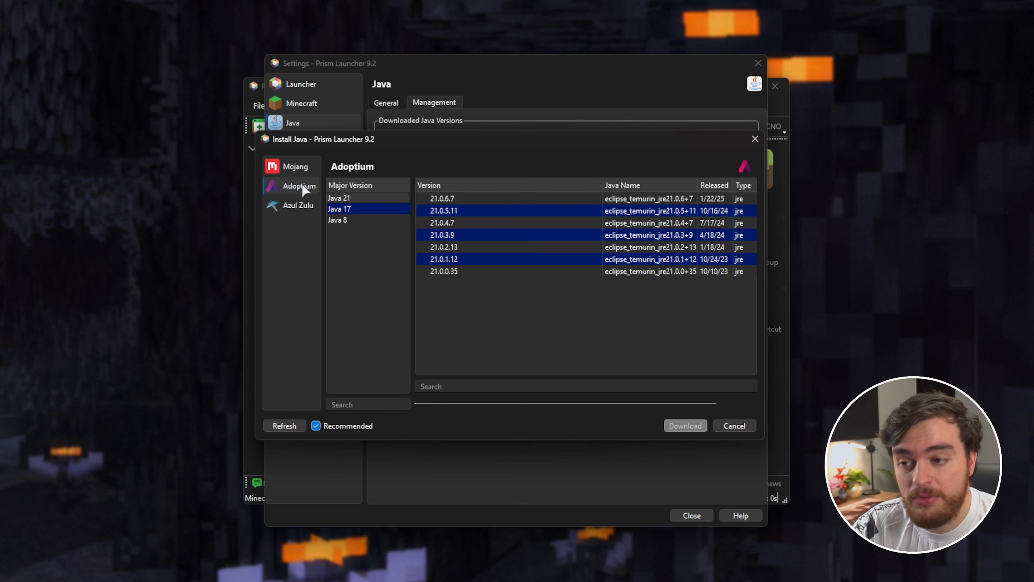
{"action": "left_click", "coordinate": [459, 199]}
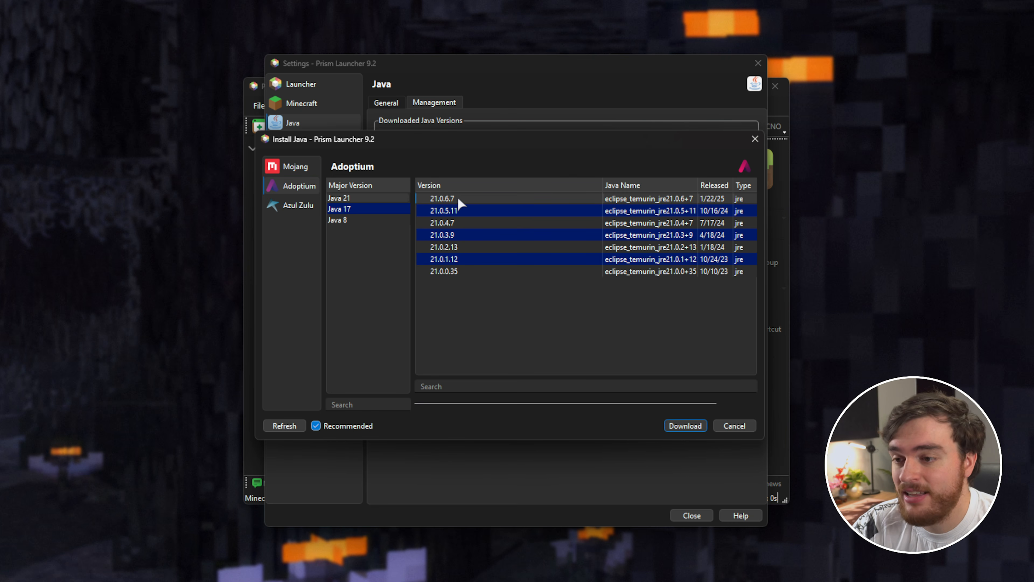
{"action": "left_click", "coordinate": [691, 426]}
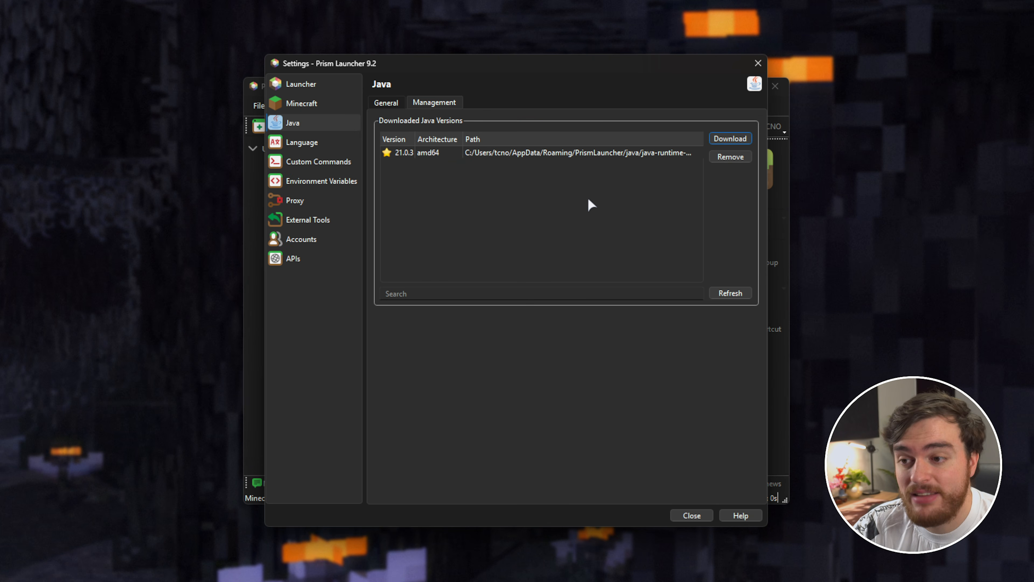
{"action": "left_click", "coordinate": [558, 155]}
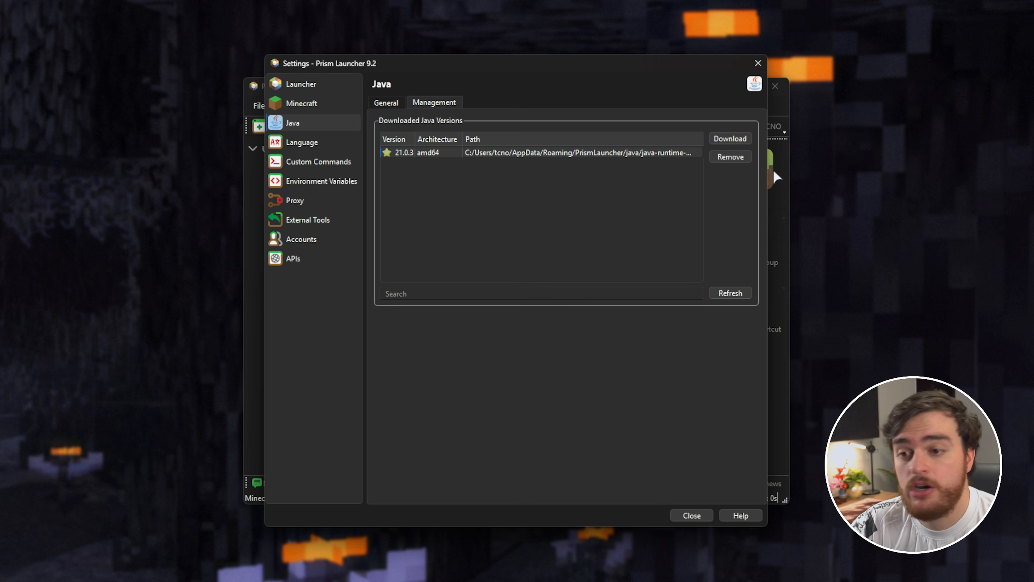
Review the launcher's language, custom command, environment variable and proxy settings
{"action": "left_click", "coordinate": [308, 142]}
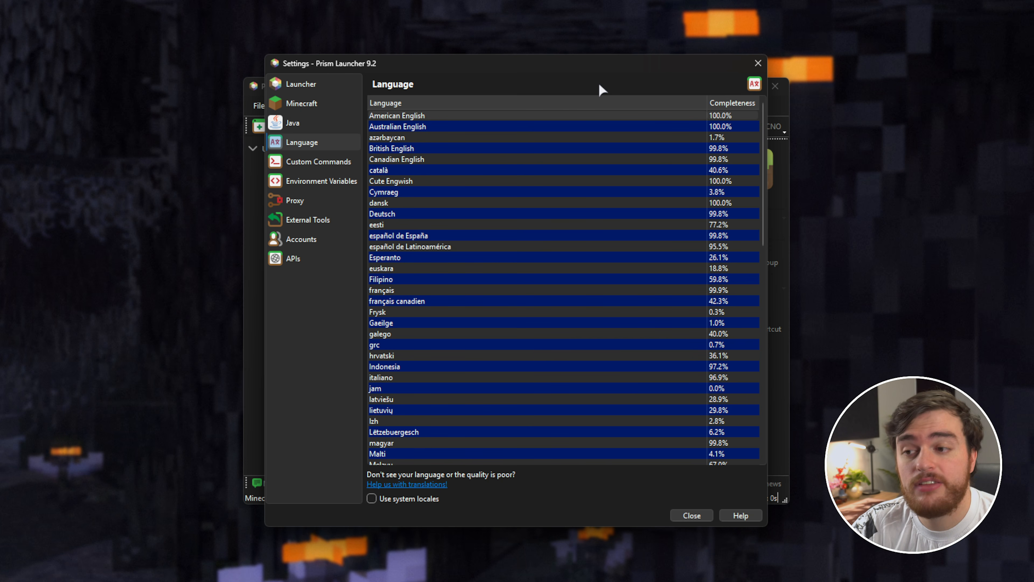
{"action": "left_click", "coordinate": [322, 162]}
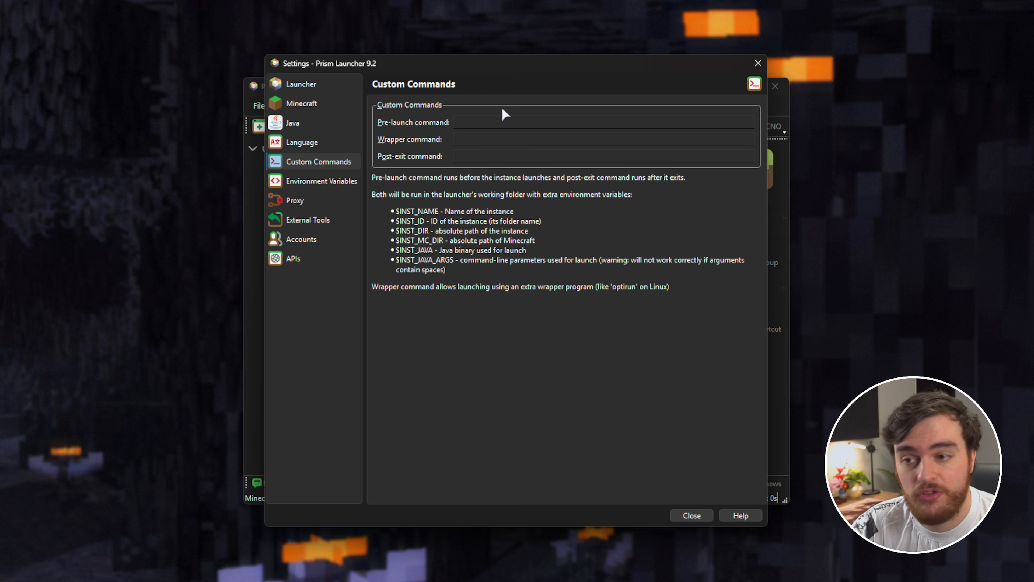
{"action": "left_click", "coordinate": [341, 182]}
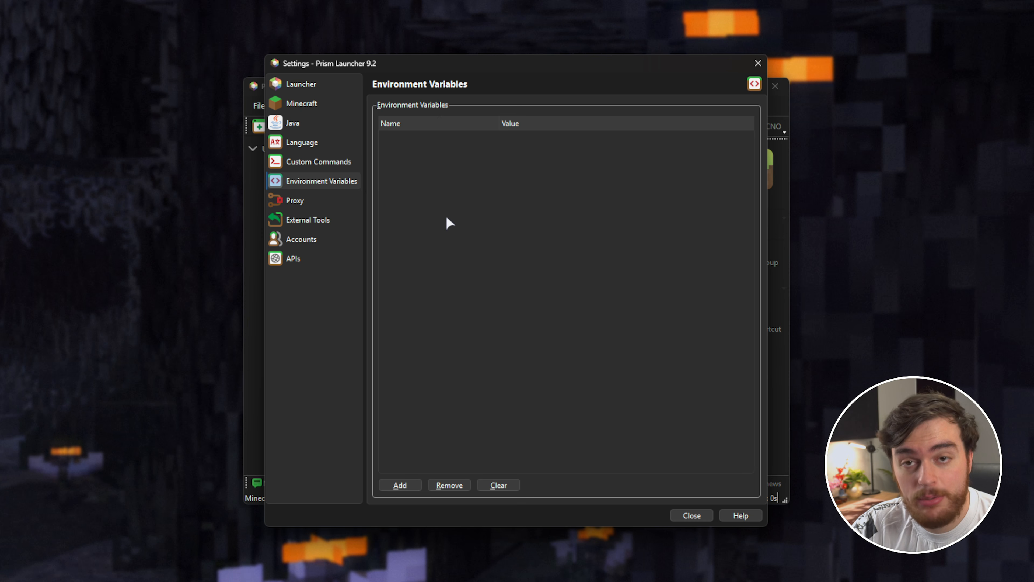
{"action": "left_click", "coordinate": [332, 200]}
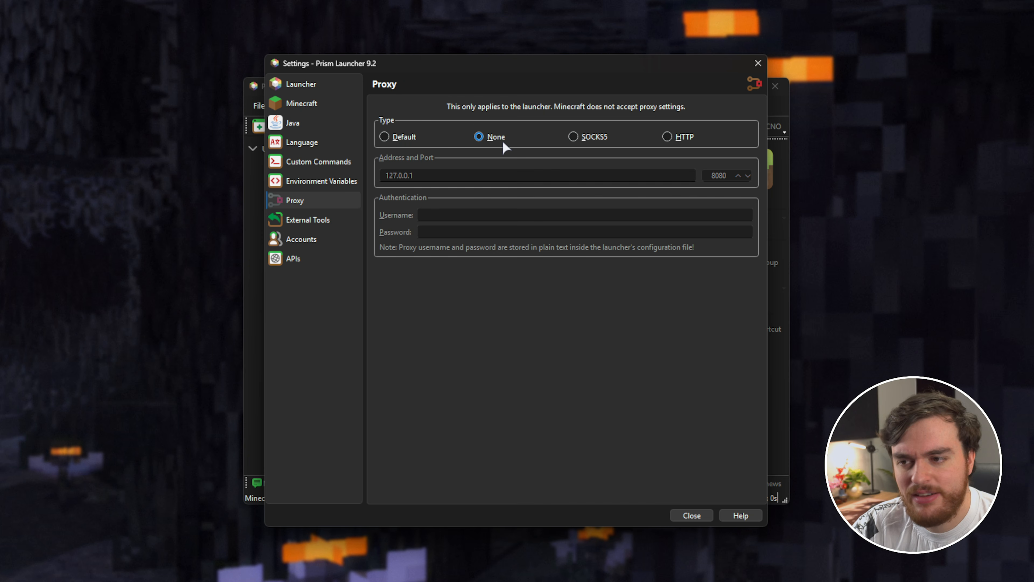
Look over the external tool settings, and add an offline account with the username asdf123
{"action": "left_click", "coordinate": [335, 221]}
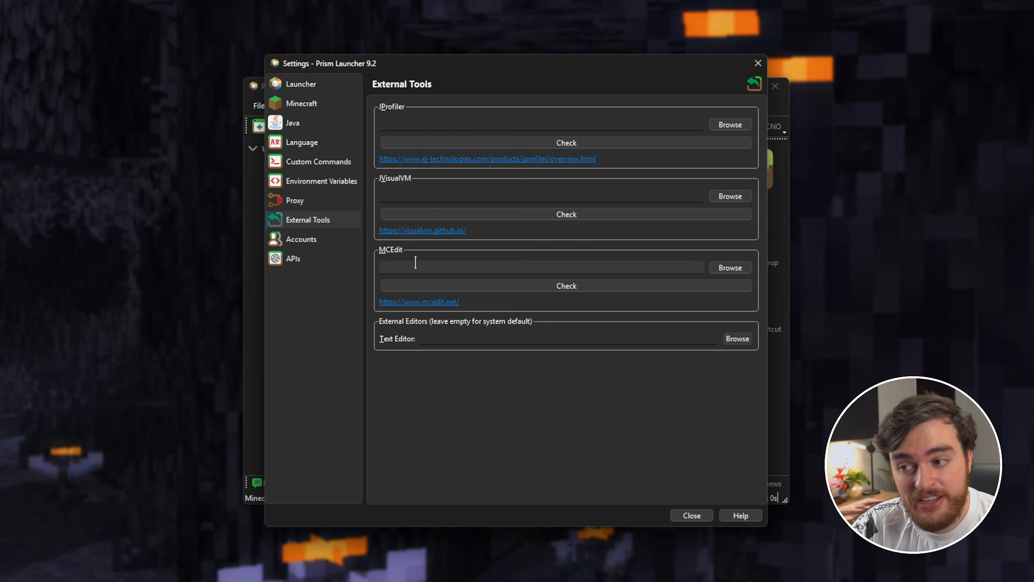
{"action": "left_click", "coordinate": [322, 240]}
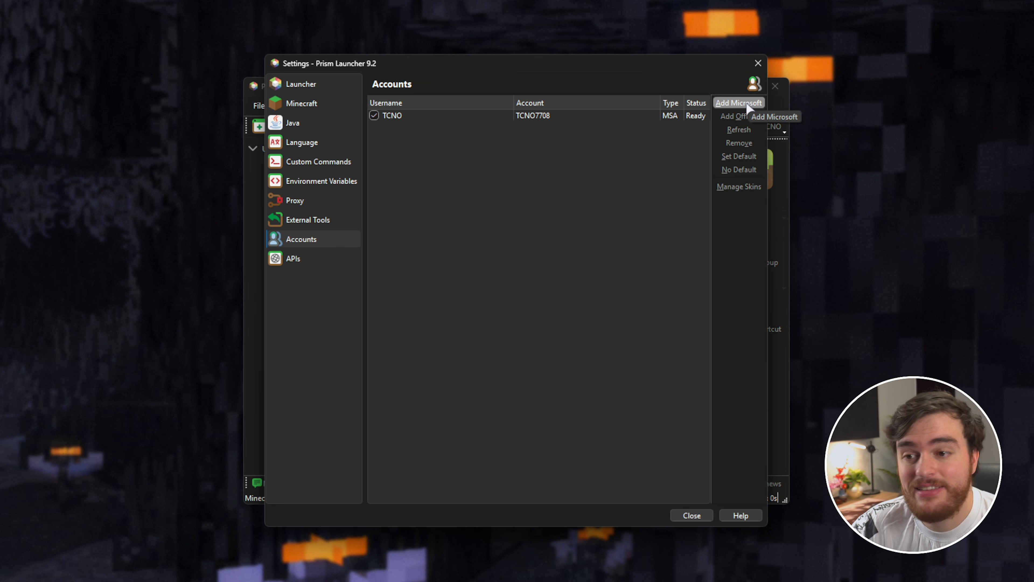
{"action": "left_click", "coordinate": [740, 117]}
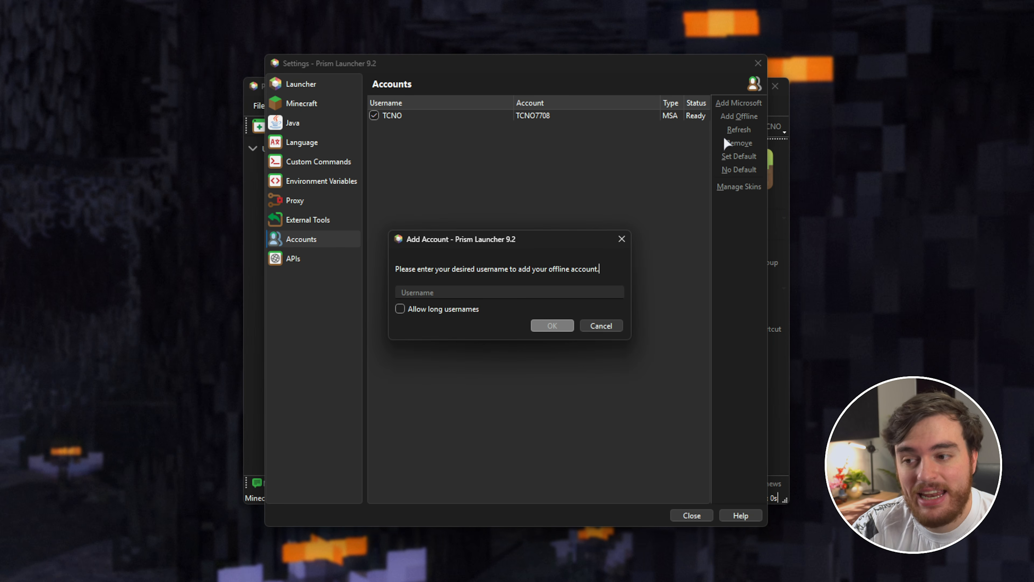
{"action": "left_click", "coordinate": [561, 292]}
{"action": "type", "text": "asdf123"}
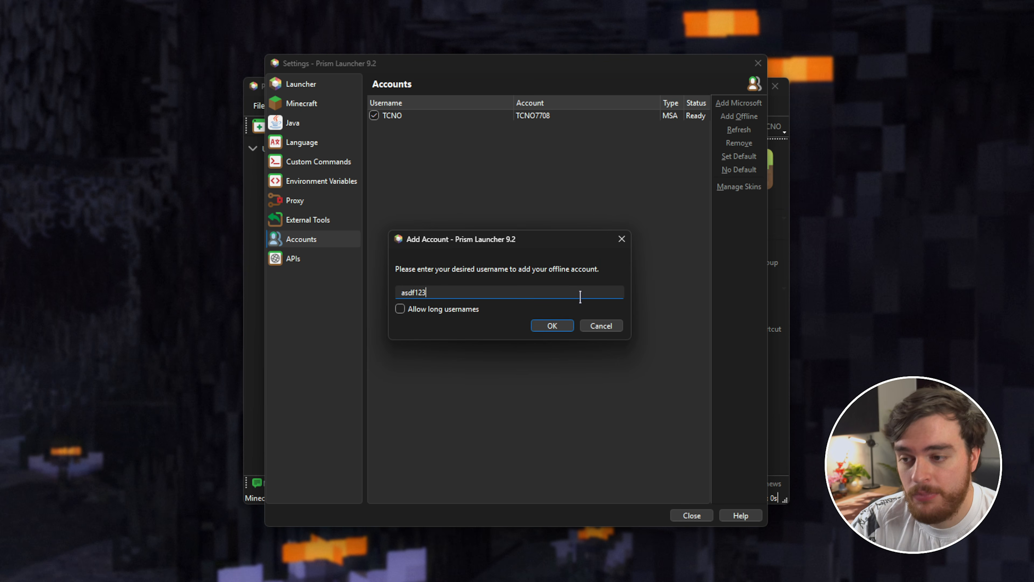
{"action": "left_click", "coordinate": [546, 327]}
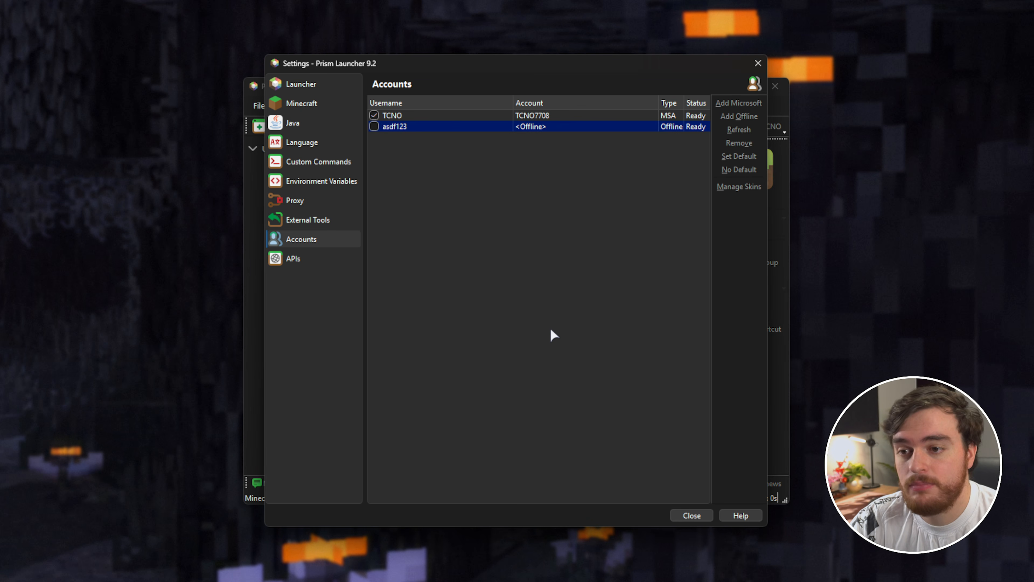
Review the API settings for services, API keys and the user agent, and close the launcher settings
{"action": "left_click", "coordinate": [350, 259]}
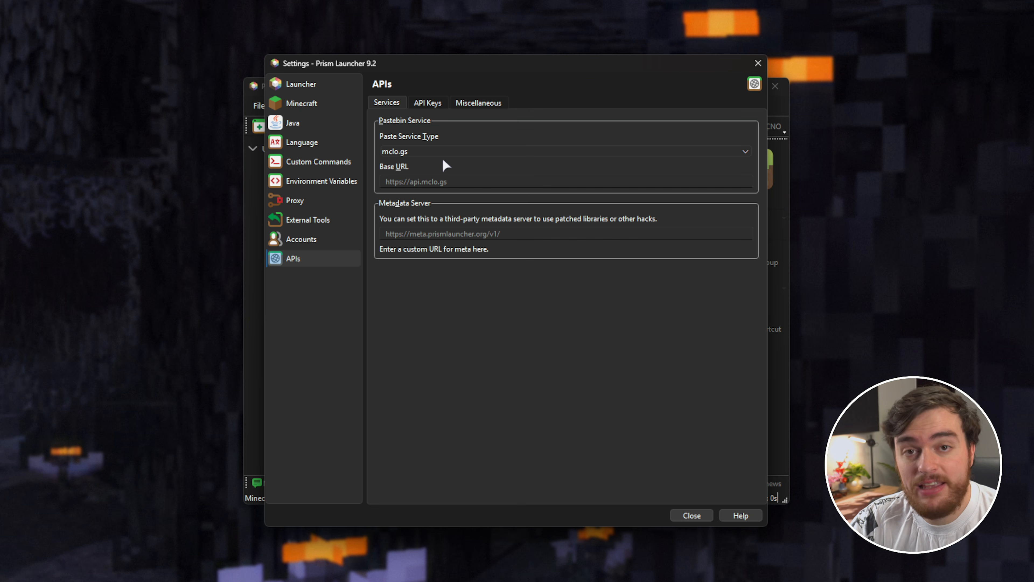
{"action": "left_click", "coordinate": [420, 105]}
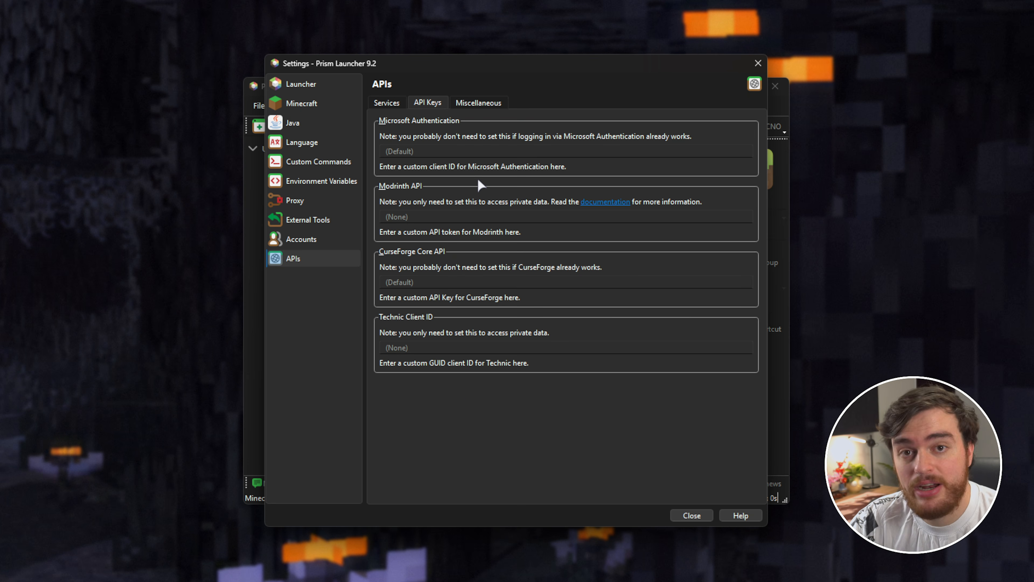
{"action": "left_click", "coordinate": [487, 103]}
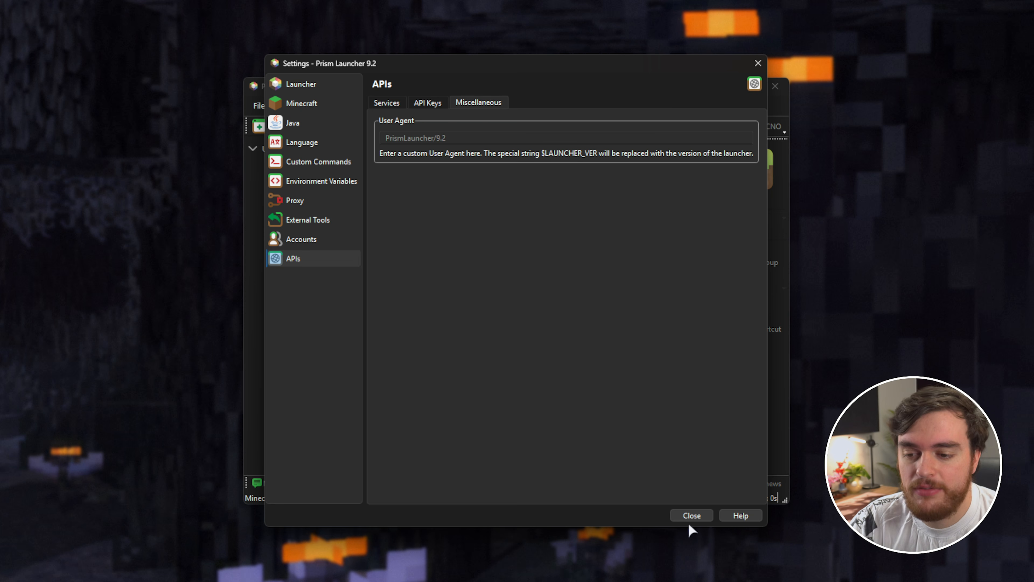
{"action": "left_click", "coordinate": [691, 515]}
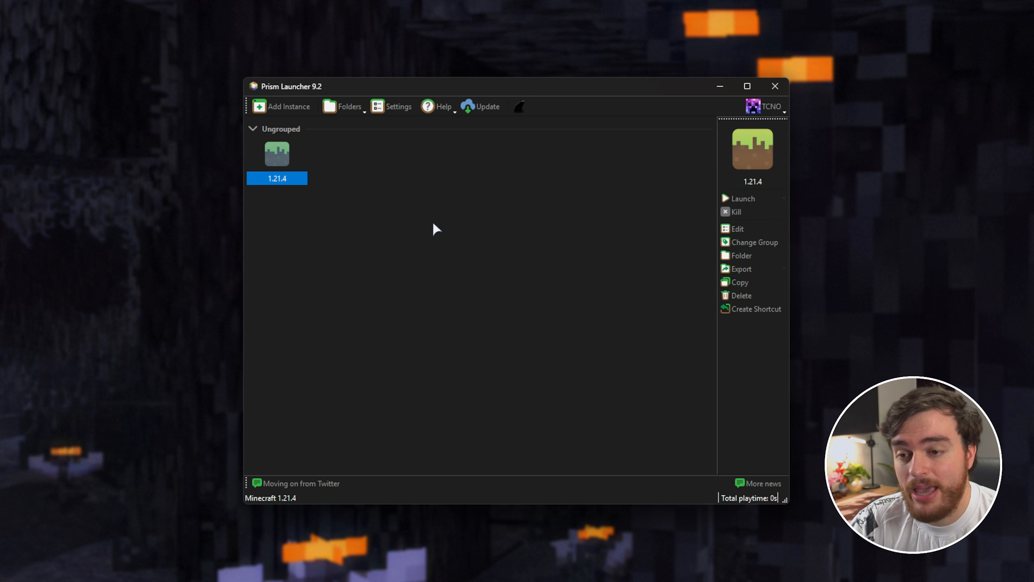
Review the 1.21.4 instance's version components, mods, shader packs, resource packs and override settings, and close its editing window
{"action": "right_click", "coordinate": [281, 153]}
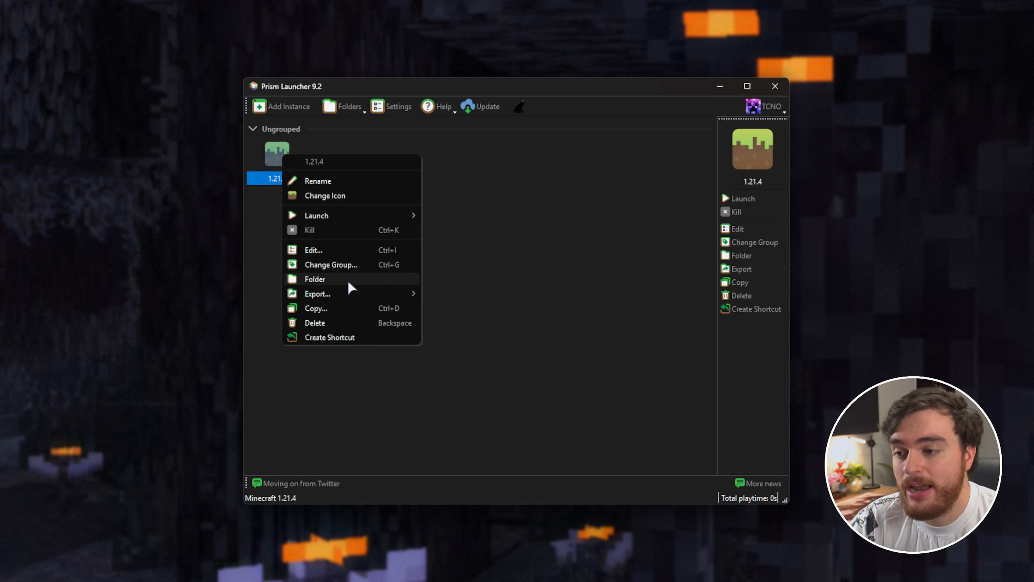
{"action": "mouse_move", "coordinate": [340, 294]}
{"action": "left_click", "coordinate": [322, 250]}
{"action": "left_click", "coordinate": [366, 142]}
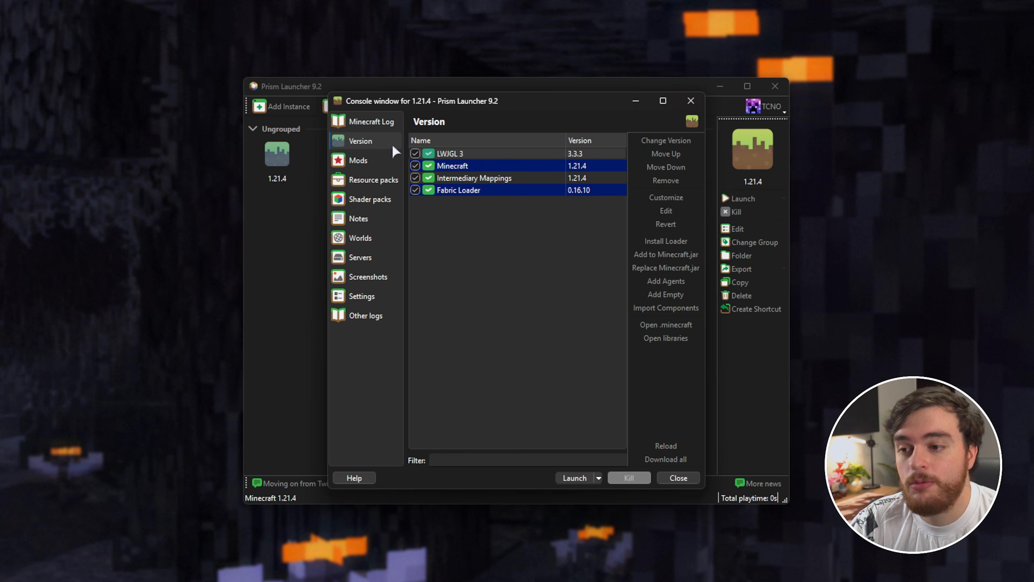
{"action": "left_click", "coordinate": [383, 163]}
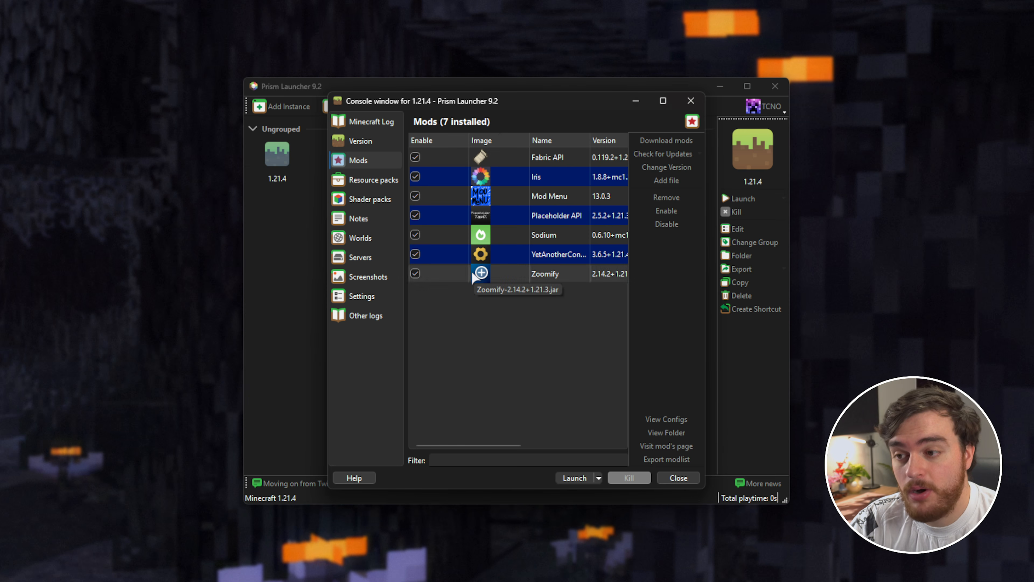
{"action": "left_click", "coordinate": [378, 199]}
{"action": "left_click", "coordinate": [376, 180]}
{"action": "left_click", "coordinate": [387, 296]}
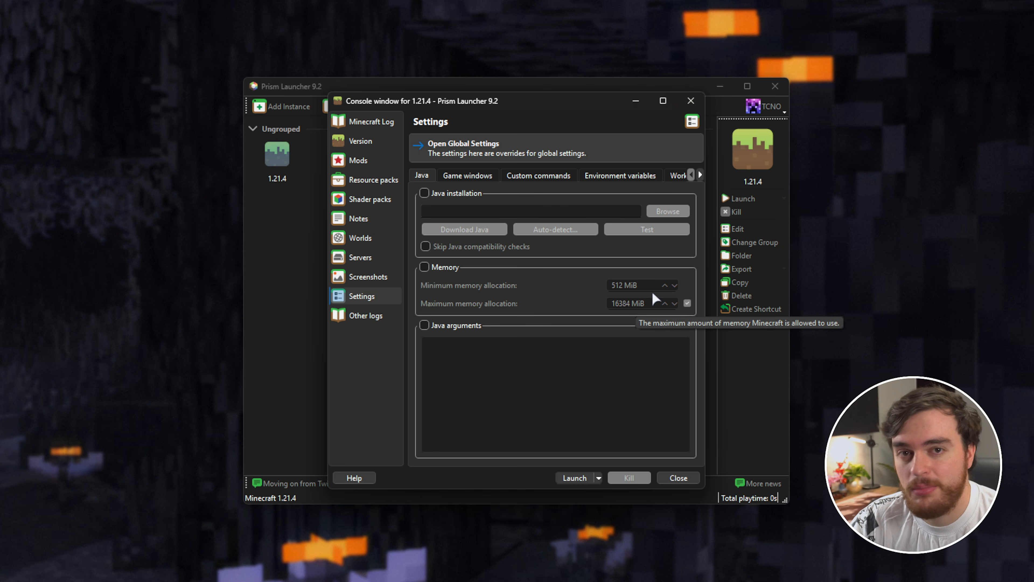
{"action": "left_click", "coordinate": [690, 100]}
Try to launch the 1.21.4 instance, examine Fabric Loader's incompatible mod report and exit it
{"action": "double_click", "coordinate": [277, 157]}
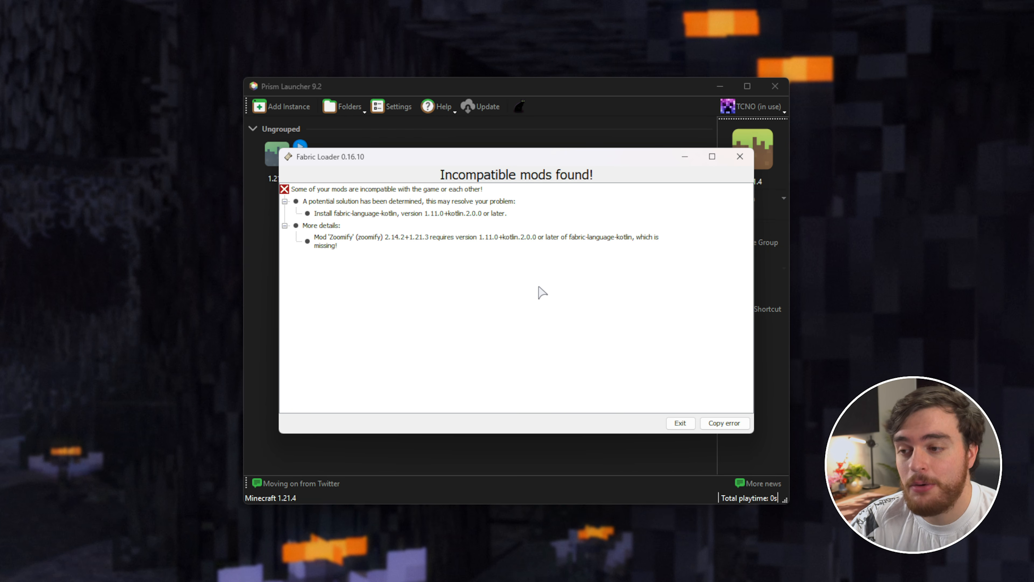
{"action": "left_click", "coordinate": [353, 240]}
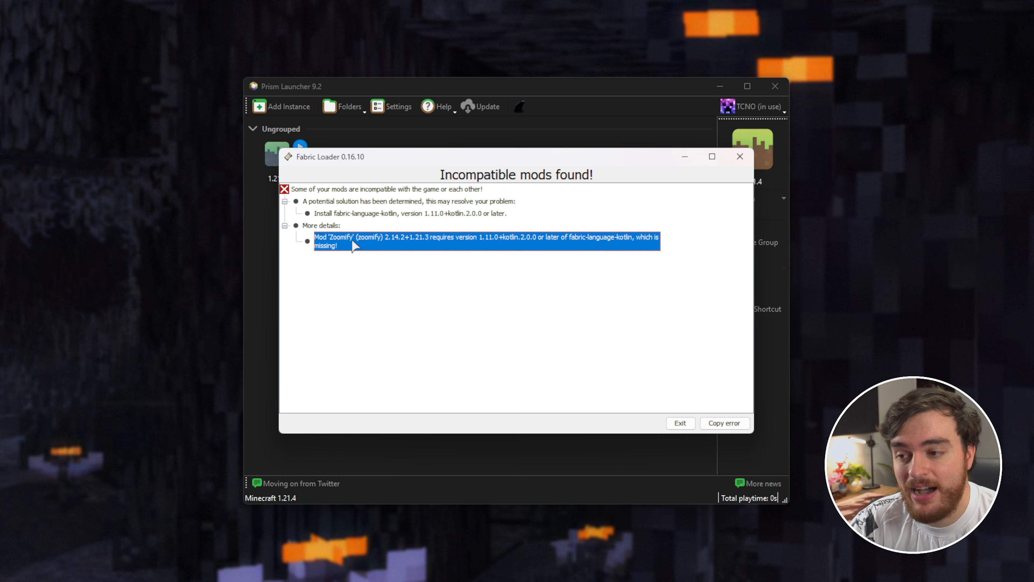
{"action": "left_click", "coordinate": [385, 214]}
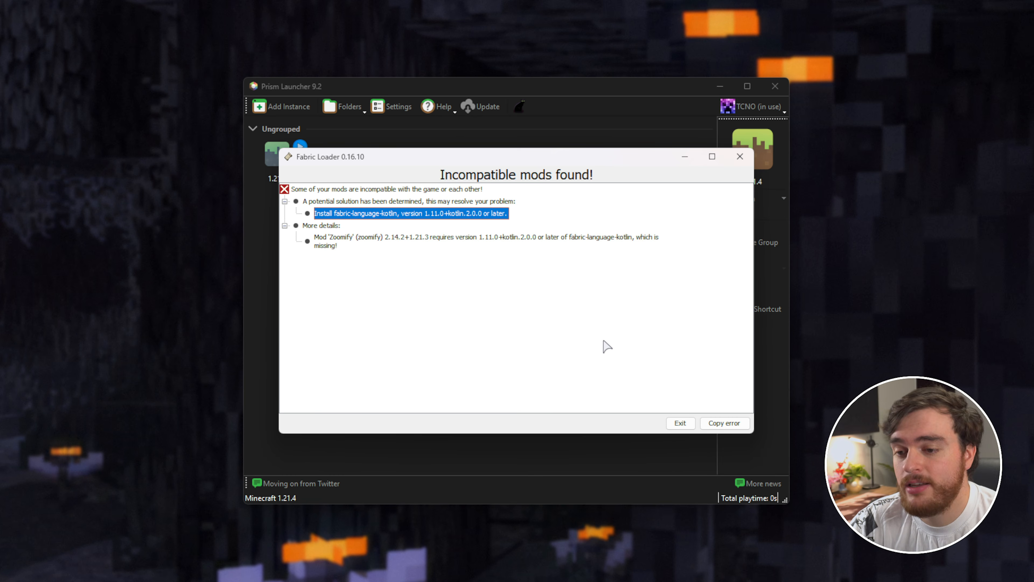
{"action": "left_click", "coordinate": [679, 423]}
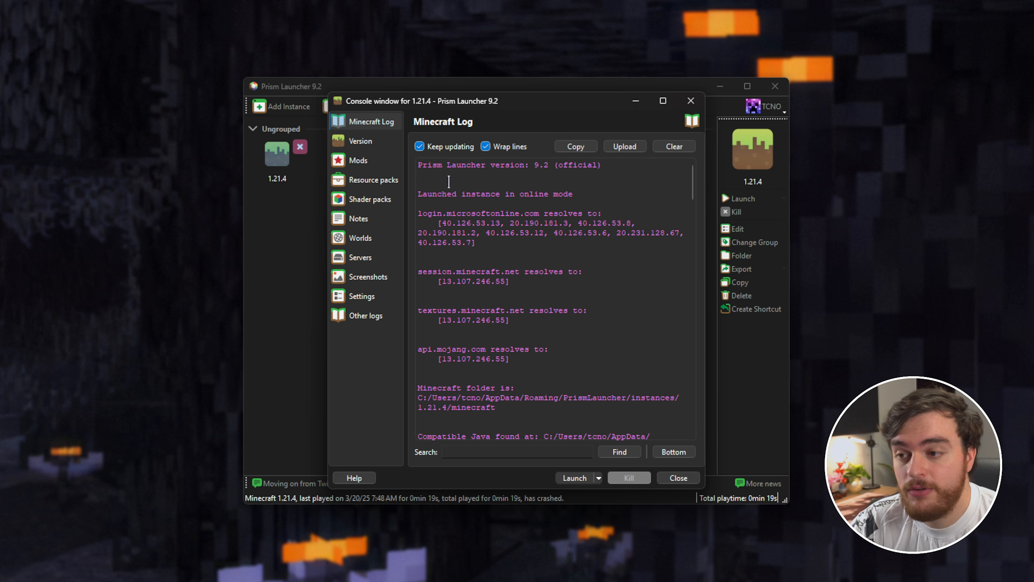
Search Modrinth for kotlin from the instance's mods and download the Fabric Language Kotlin mod
{"action": "left_click", "coordinate": [376, 161]}
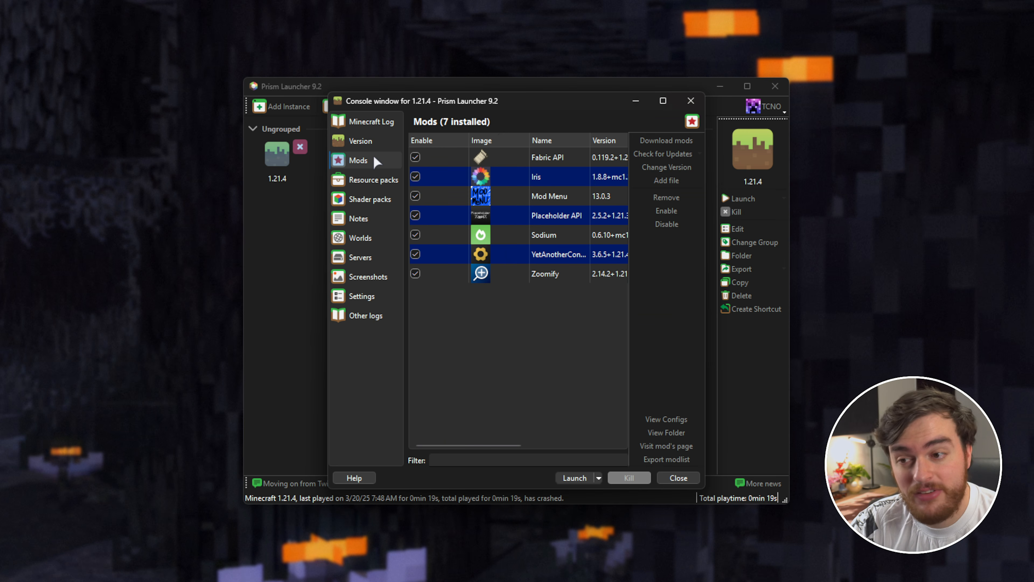
{"action": "left_click", "coordinate": [666, 142]}
{"action": "type", "text": "kotlin"}
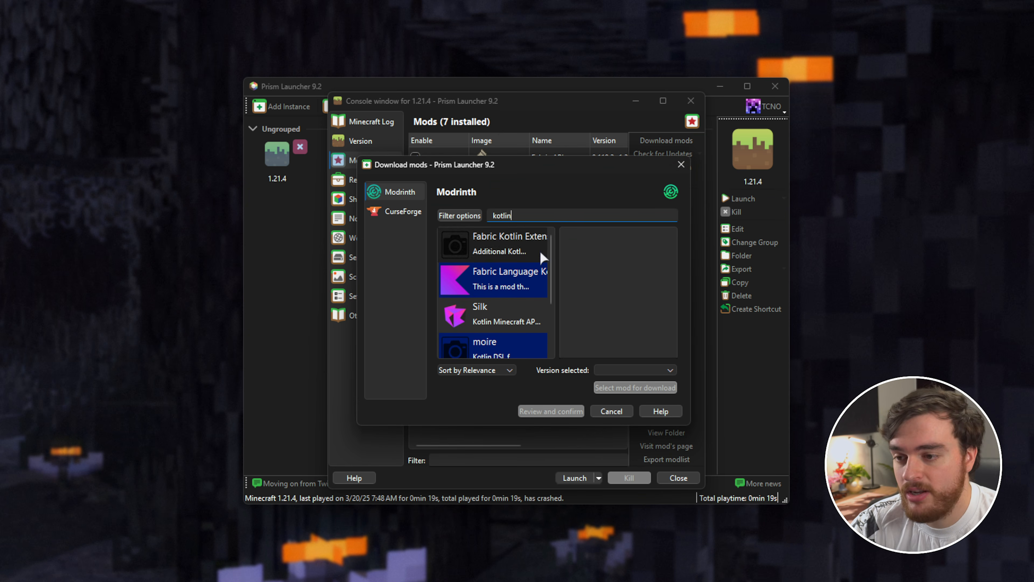
{"action": "left_click", "coordinate": [524, 280]}
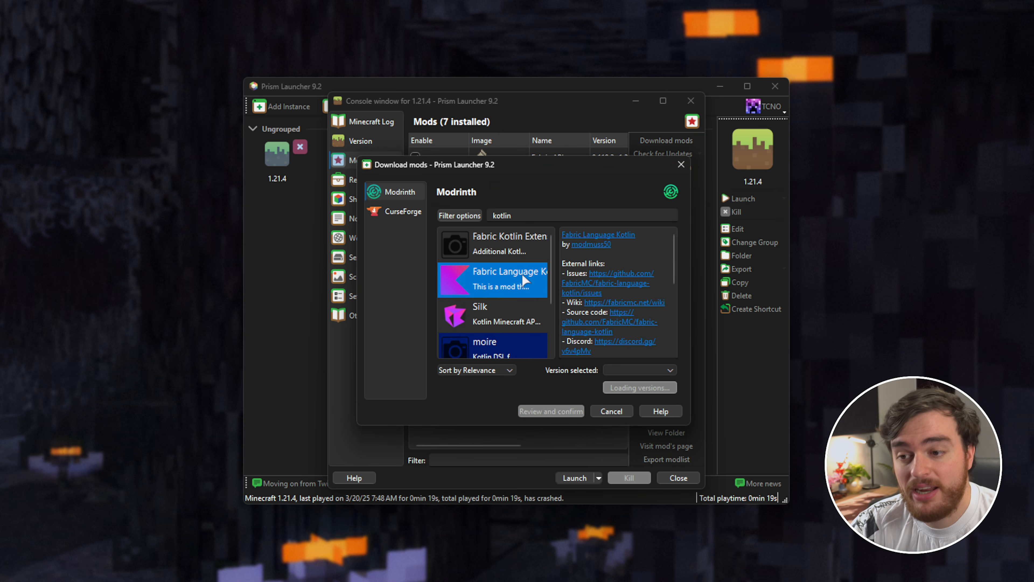
{"action": "left_click_drag", "start_coordinate": [692, 428], "coordinate": [817, 432]}
{"action": "left_click_drag", "start_coordinate": [679, 173], "coordinate": [607, 168]}
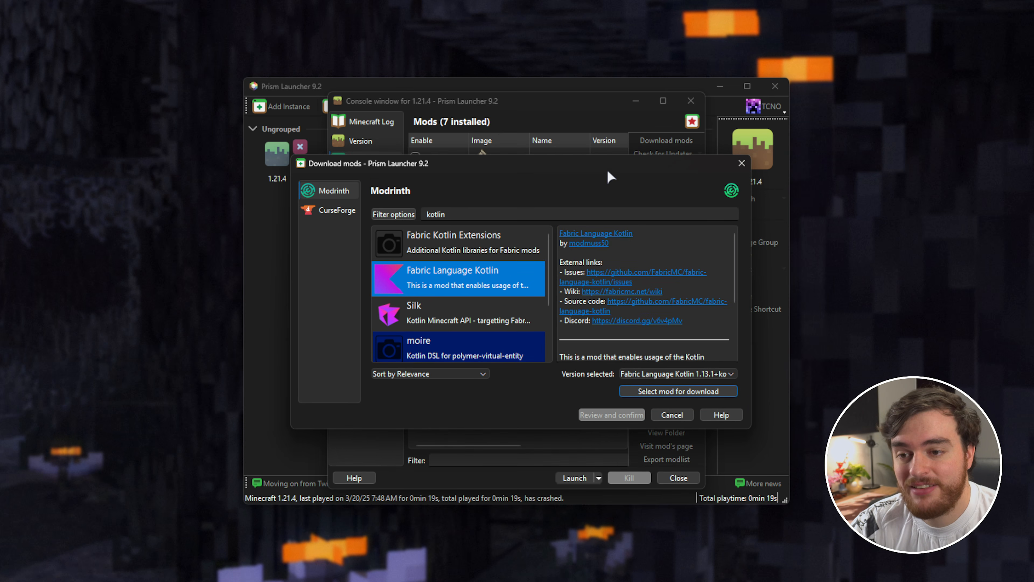
{"action": "left_click", "coordinate": [629, 390]}
{"action": "left_click", "coordinate": [607, 413]}
{"action": "left_click", "coordinate": [582, 385]}
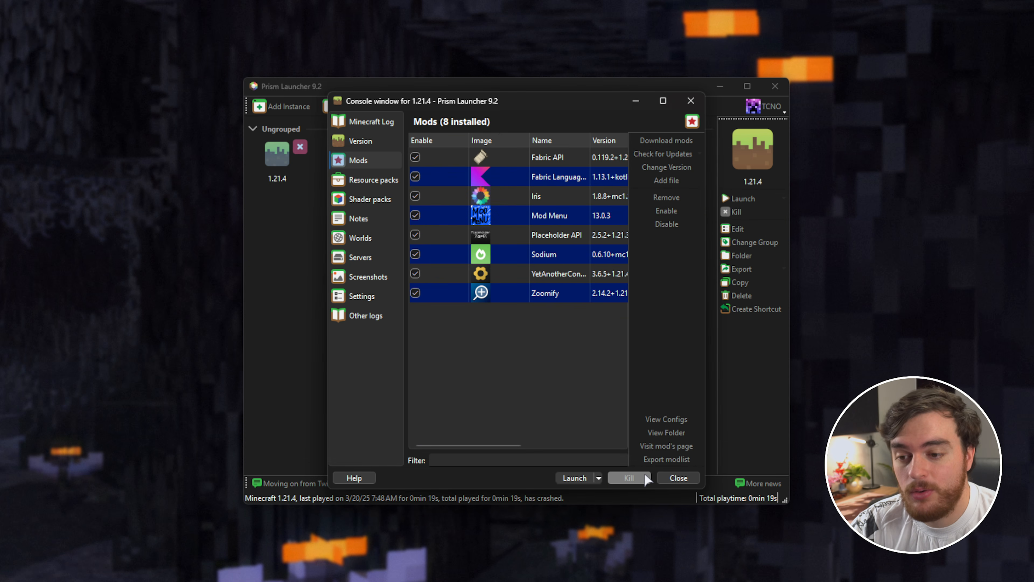
Launch the 1.21.4 instance again, close its console window and review the mods listed in the game
{"action": "left_click", "coordinate": [577, 479]}
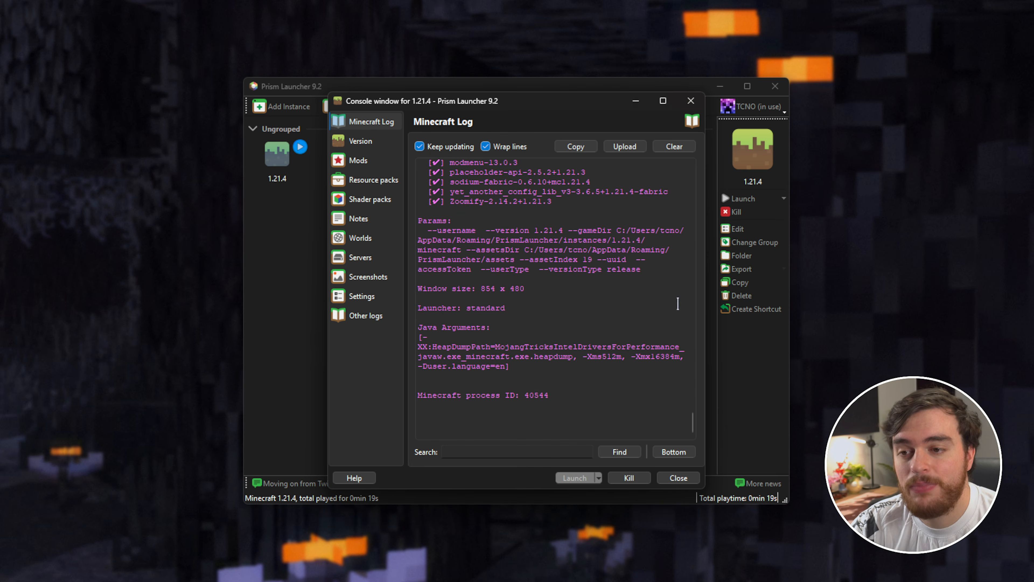
{"action": "left_click", "coordinate": [692, 101]}
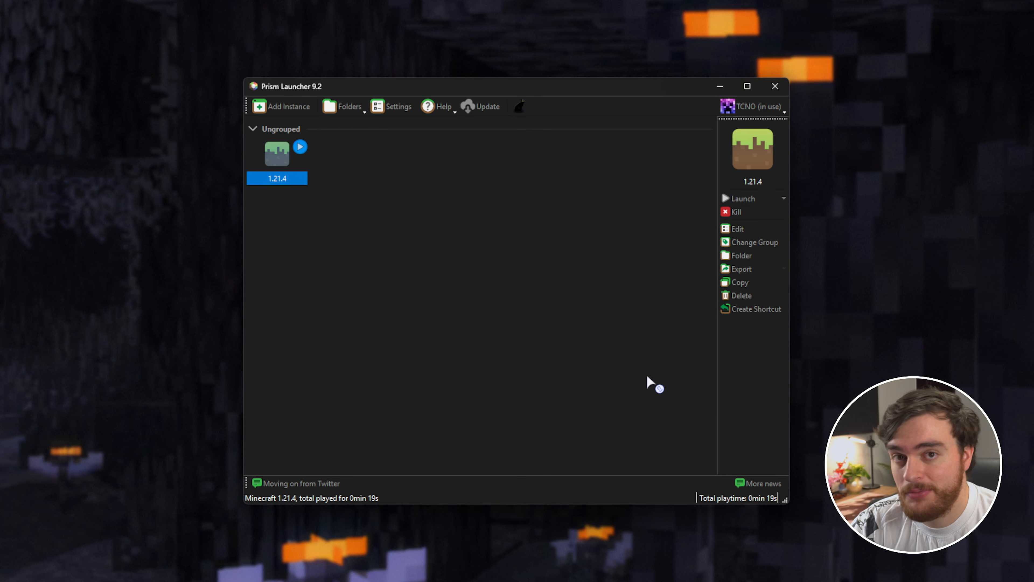
{"action": "left_click", "coordinate": [525, 423]}
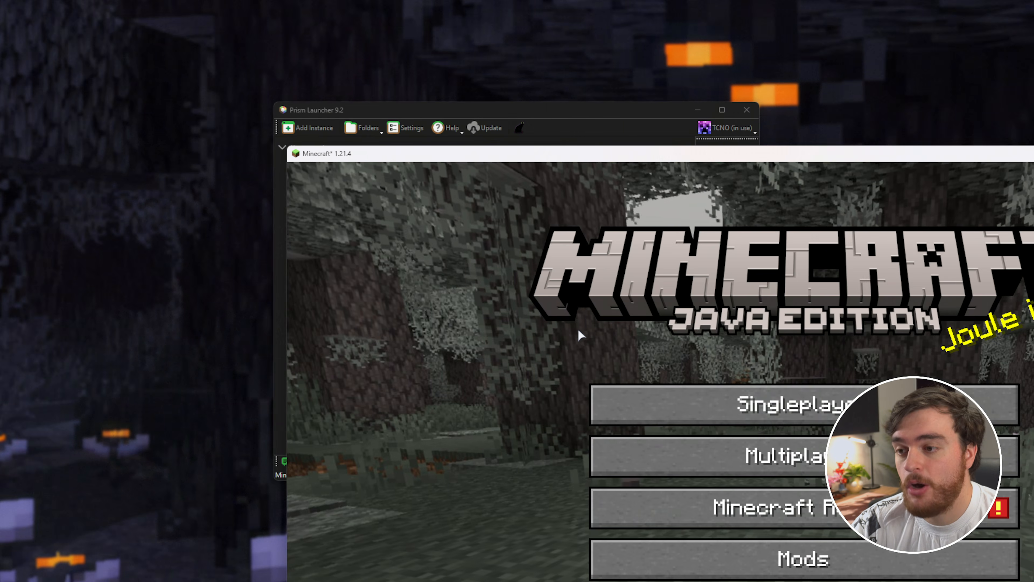
{"action": "left_click", "coordinate": [529, 361]}
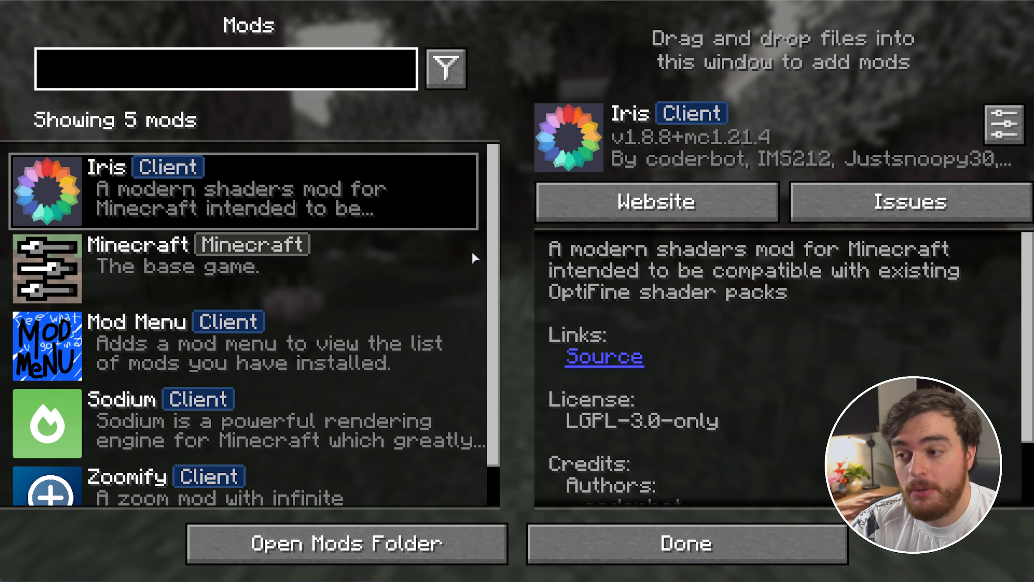
{"action": "scroll", "coordinate": [448, 253], "scroll_direction": "down", "scroll_amount": 1}
{"action": "left_click", "coordinate": [629, 552]}
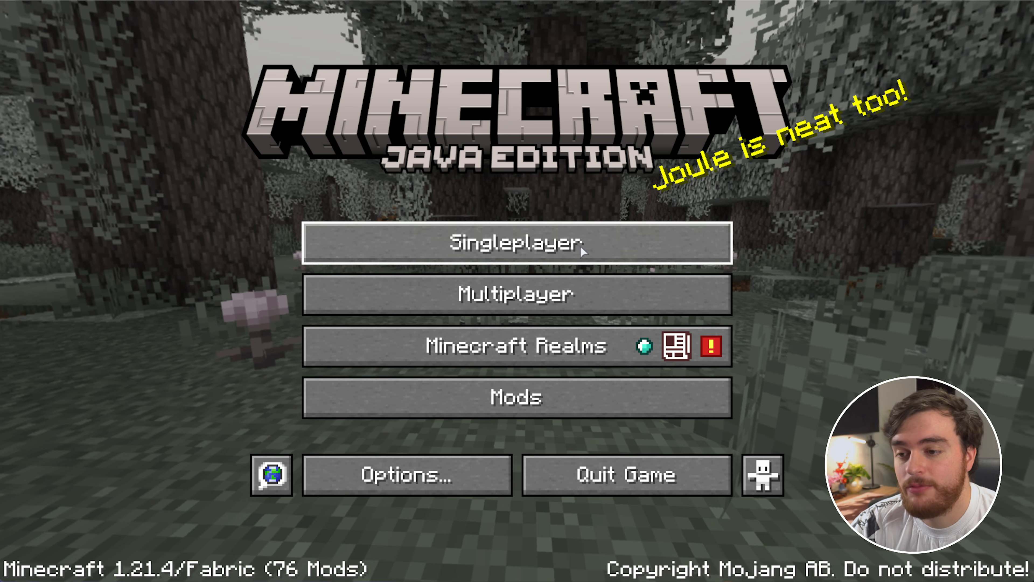
Create a new singleplayer world in Creative mode and fly up above the trees
{"action": "left_click", "coordinate": [512, 240]}
{"action": "left_click", "coordinate": [570, 208]}
{"action": "left_click", "coordinate": [568, 210]}
{"action": "left_click", "coordinate": [348, 534]}
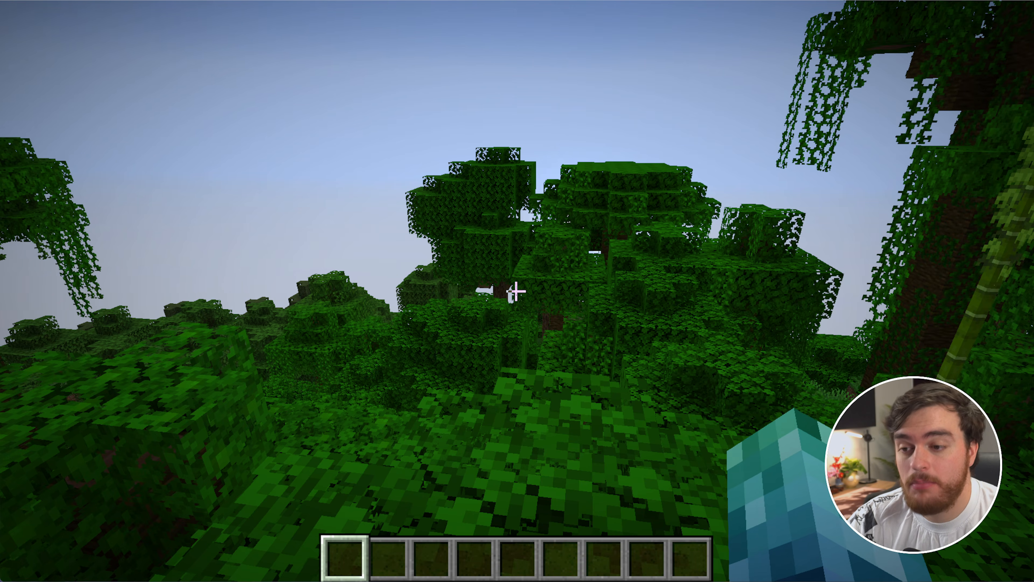
{"action": "key", "text": "space"}
{"action": "key", "text": "space"}
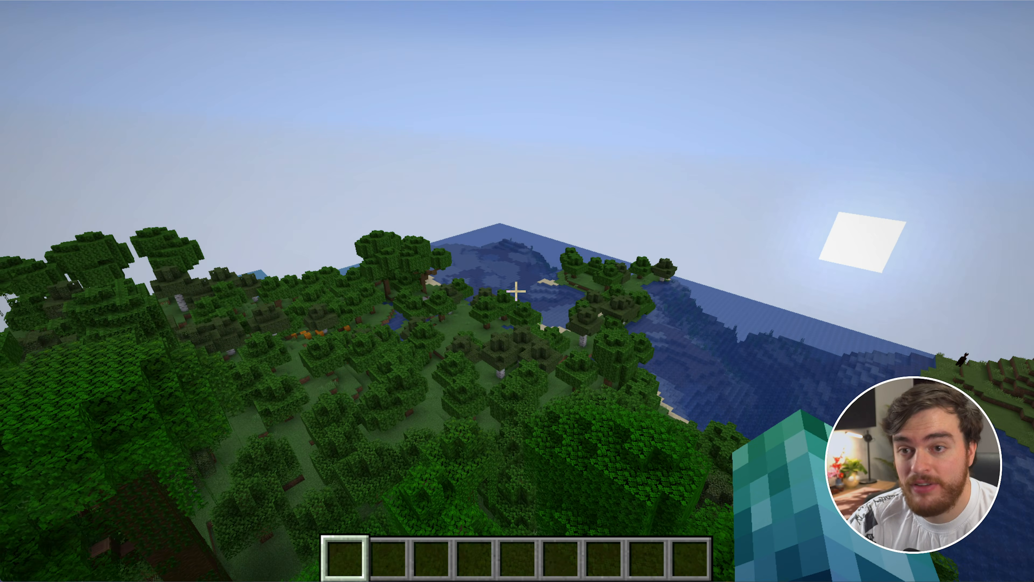
Apply the ComplementaryReimagined_r5.4.zip shader pack in the game's video settings
{"action": "key", "text": "Escape"}
{"action": "left_click", "coordinate": [464, 351]}
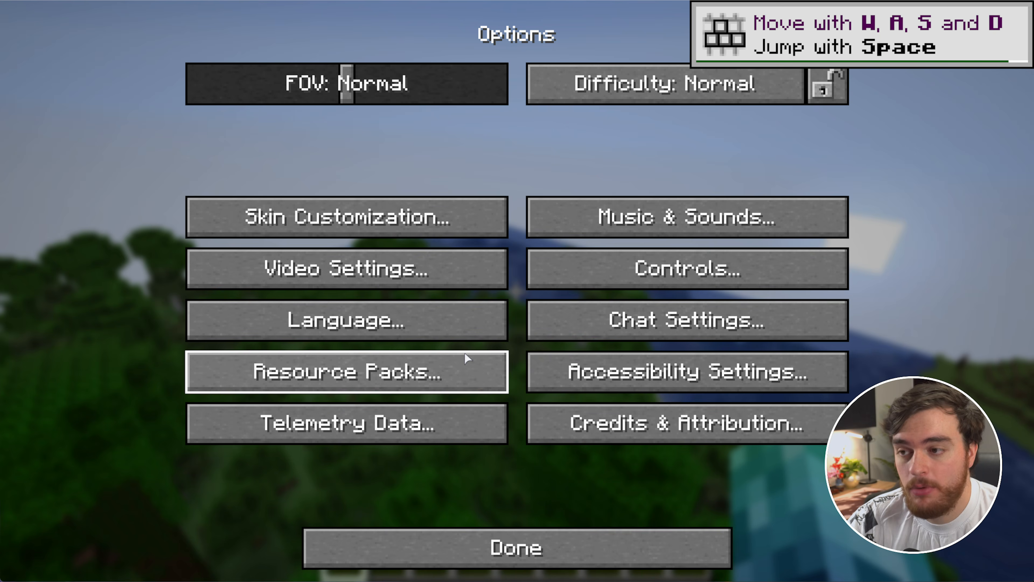
{"action": "left_click", "coordinate": [367, 275]}
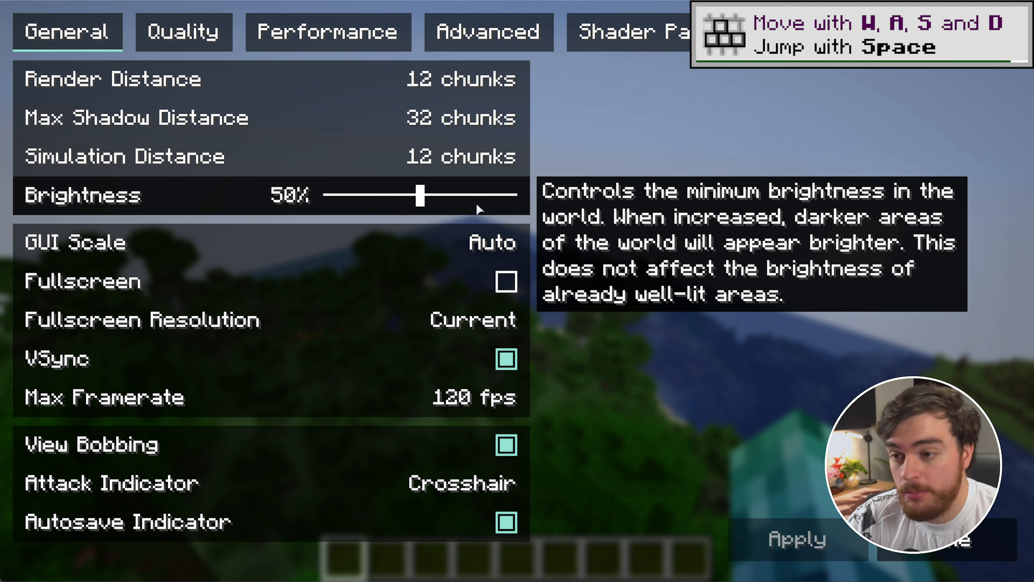
{"action": "left_click", "coordinate": [651, 43]}
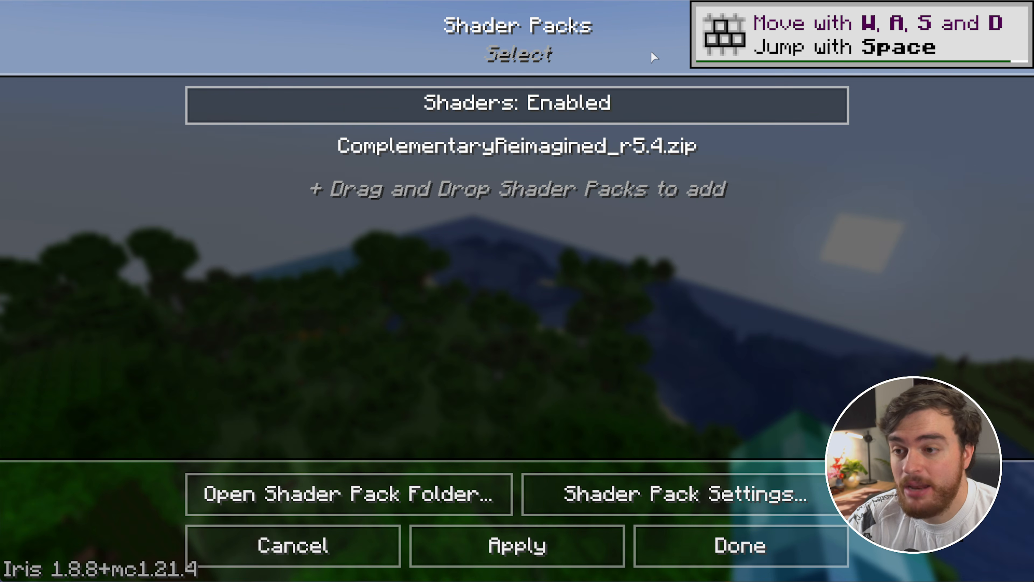
{"action": "left_click", "coordinate": [611, 143]}
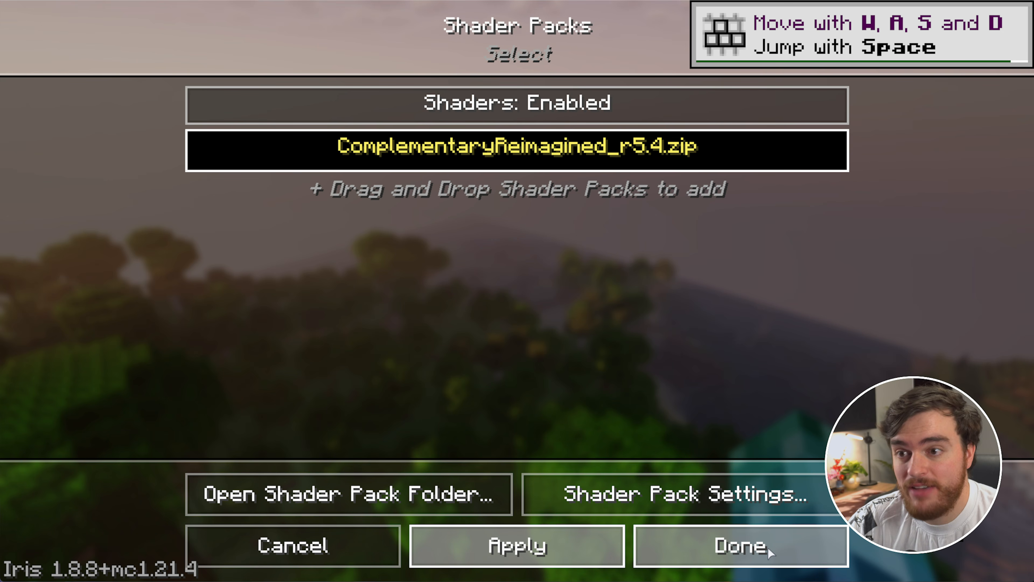
{"action": "left_click", "coordinate": [768, 546]}
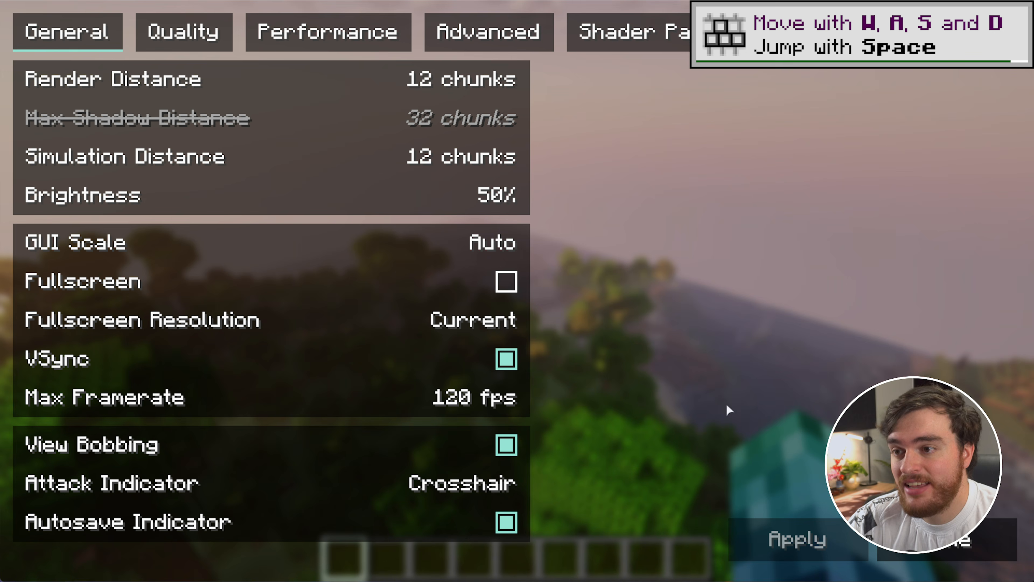
Enable the Fast Better Grass.zip resource pack, return to the world and fly around to view the trees
{"action": "key", "text": "Escape"}
{"action": "key", "text": "Escape"}
{"action": "left_click", "coordinate": [448, 349]}
{"action": "left_click", "coordinate": [398, 373]}
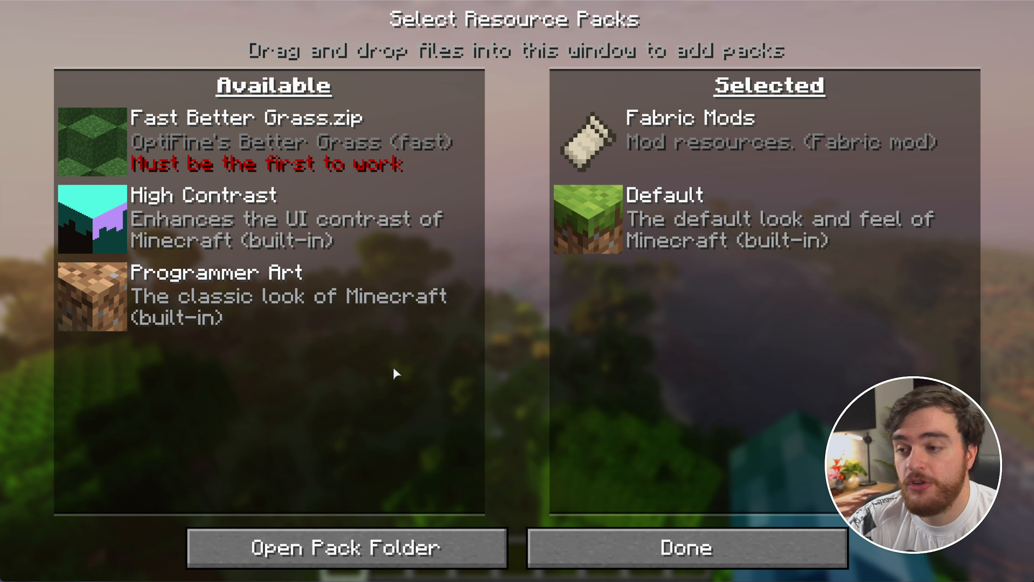
{"action": "left_click", "coordinate": [87, 142]}
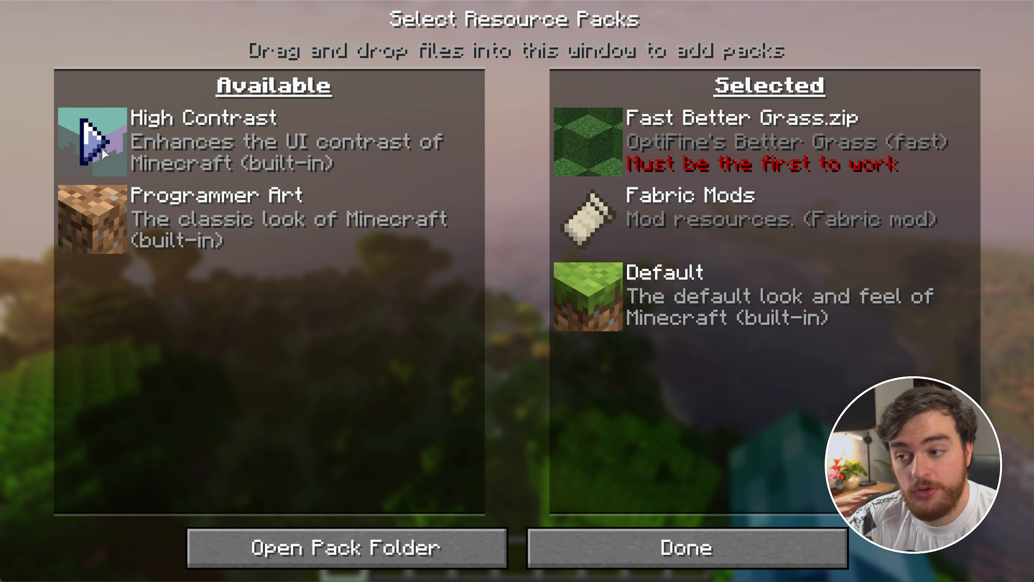
{"action": "left_click", "coordinate": [567, 540]}
{"action": "left_click", "coordinate": [577, 544]}
{"action": "key", "text": "Escape"}
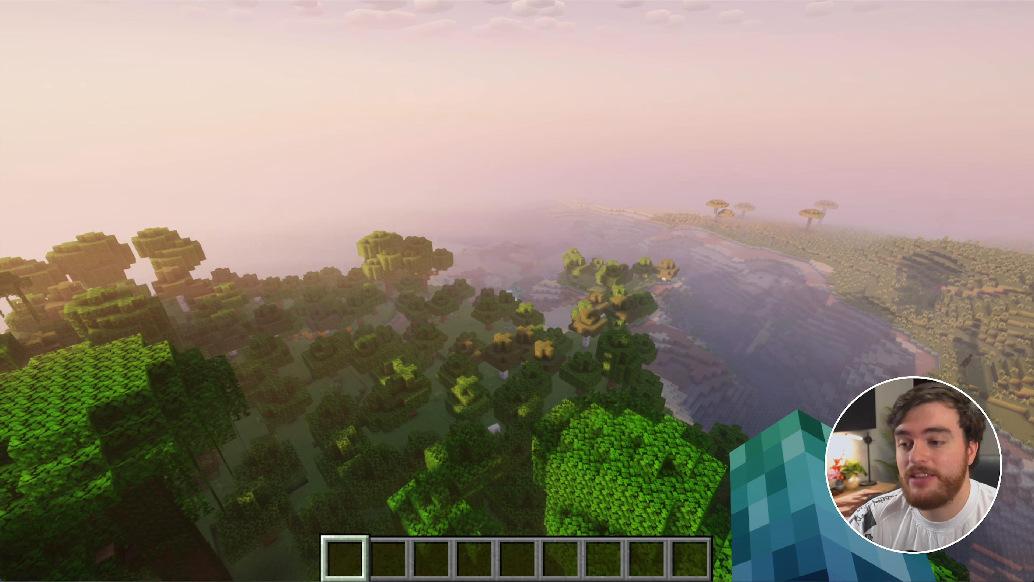
{"action": "key", "text": "space"}
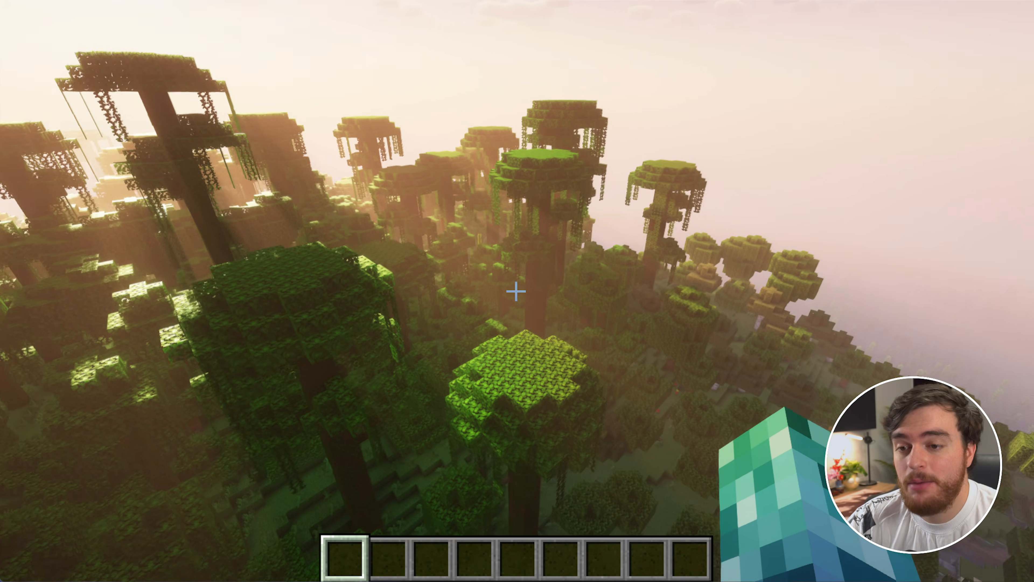
{"action": "key", "text": "s"}
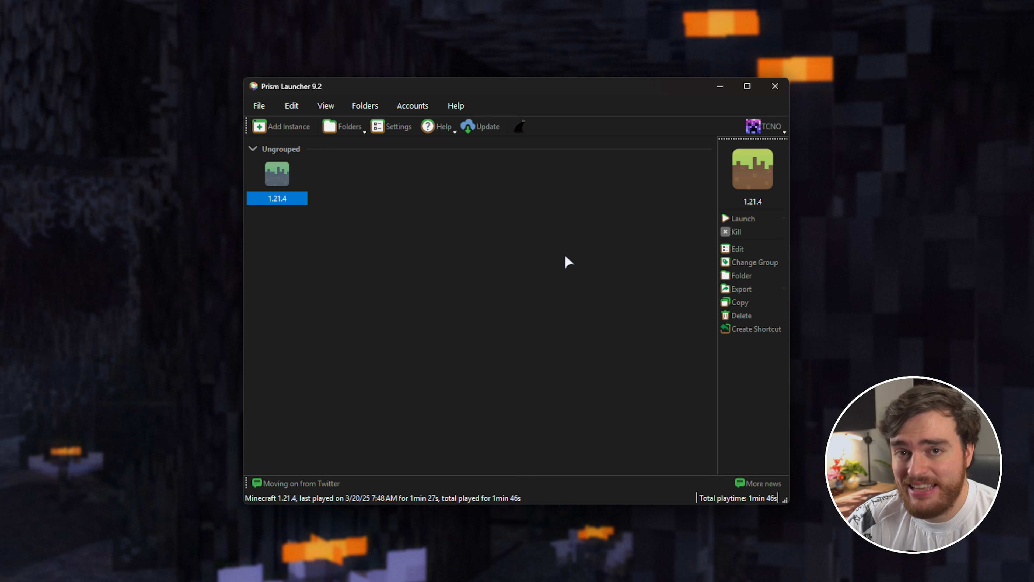
Start a new instance and look through the ATLauncher, CurseForge, FTB Legacy, Modrinth and Technic modpack sources
{"action": "left_click", "coordinate": [294, 124]}
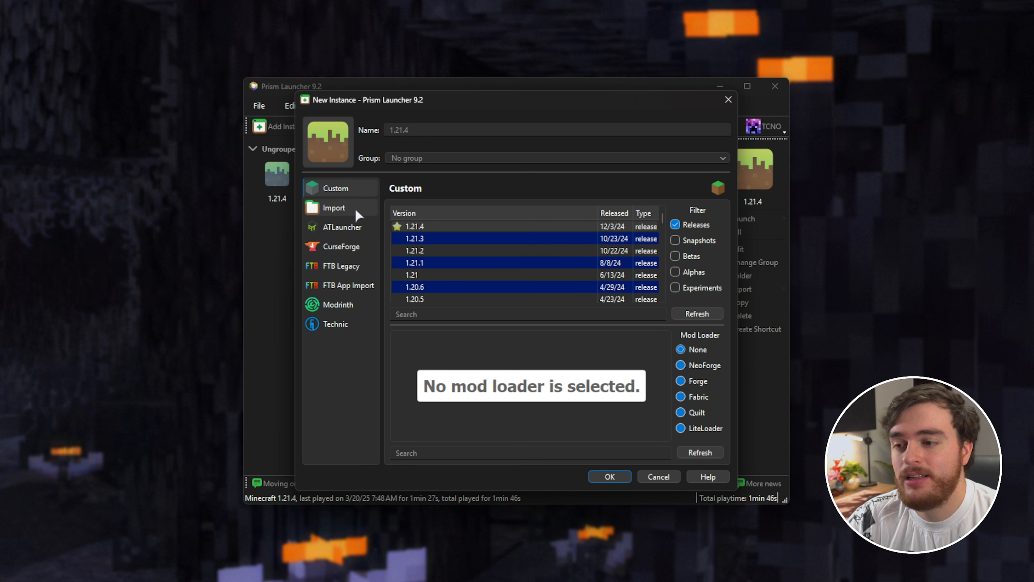
{"action": "left_click", "coordinate": [361, 227]}
{"action": "left_click", "coordinate": [359, 247]}
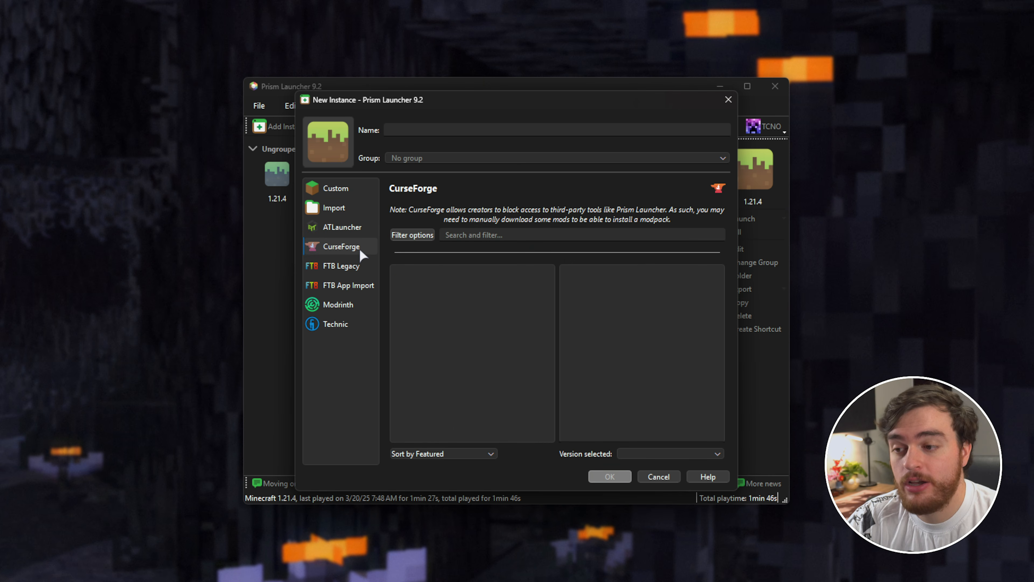
{"action": "left_click", "coordinate": [360, 265]}
{"action": "left_click", "coordinate": [354, 304]}
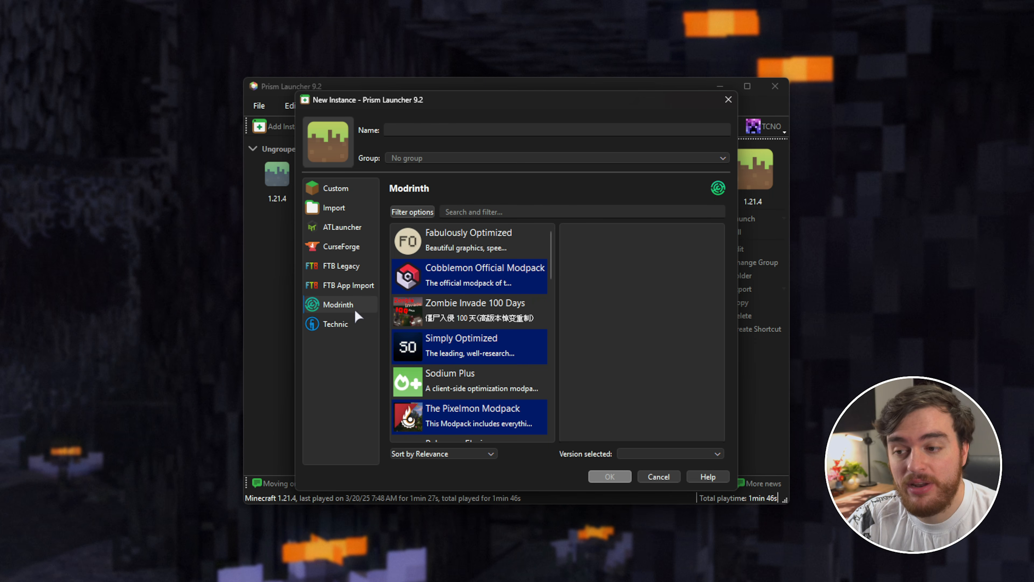
{"action": "left_click", "coordinate": [354, 321]}
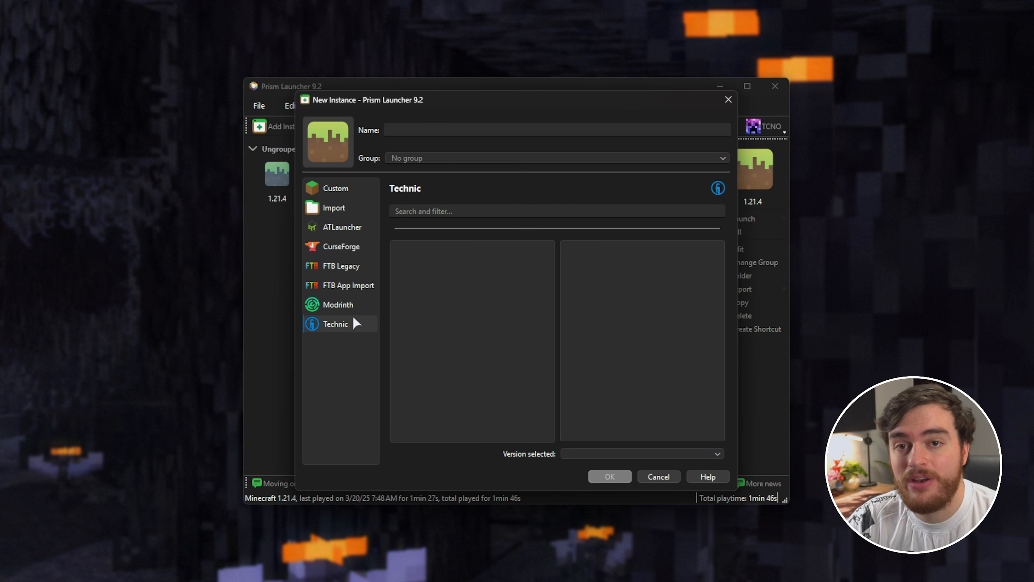
Create the new instance from the CurseForge modpack All the Mods 10 - ATM10, version 2.41 for Minecraft 1.21.1
{"action": "left_click", "coordinate": [344, 253]}
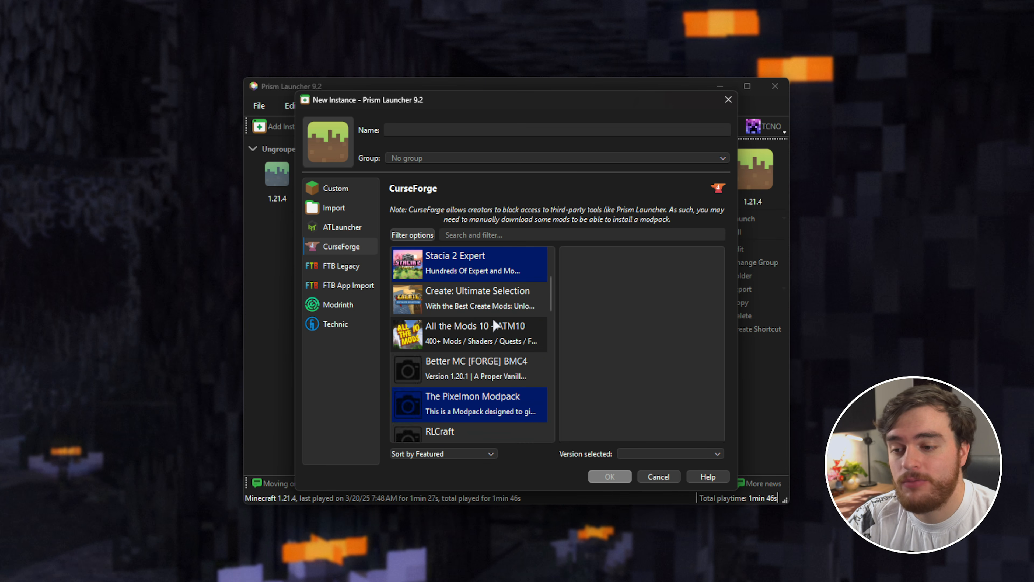
{"action": "scroll", "coordinate": [498, 303], "scroll_direction": "down", "scroll_amount": 1}
{"action": "left_click", "coordinate": [506, 346]}
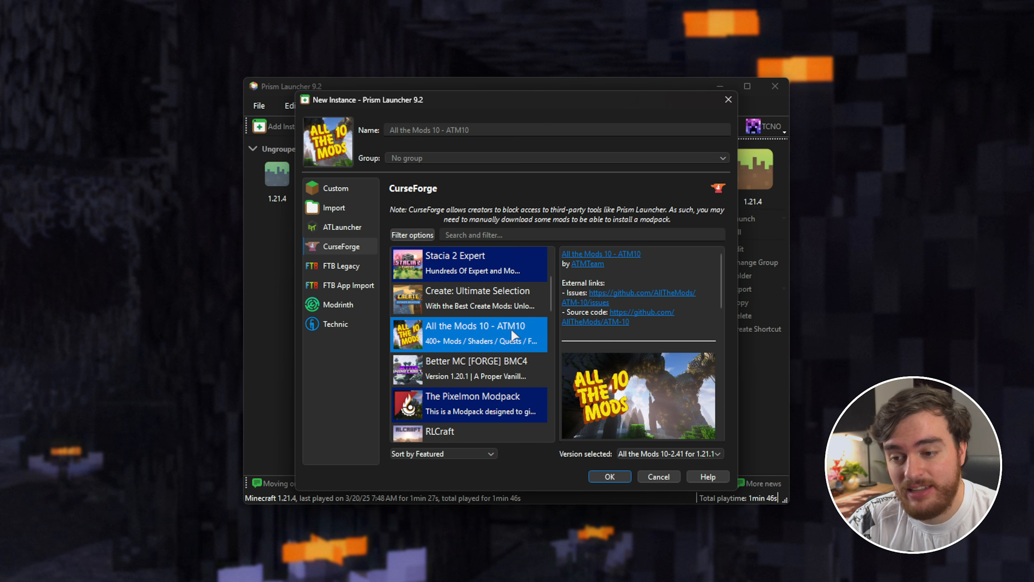
{"action": "left_click", "coordinate": [618, 475]}
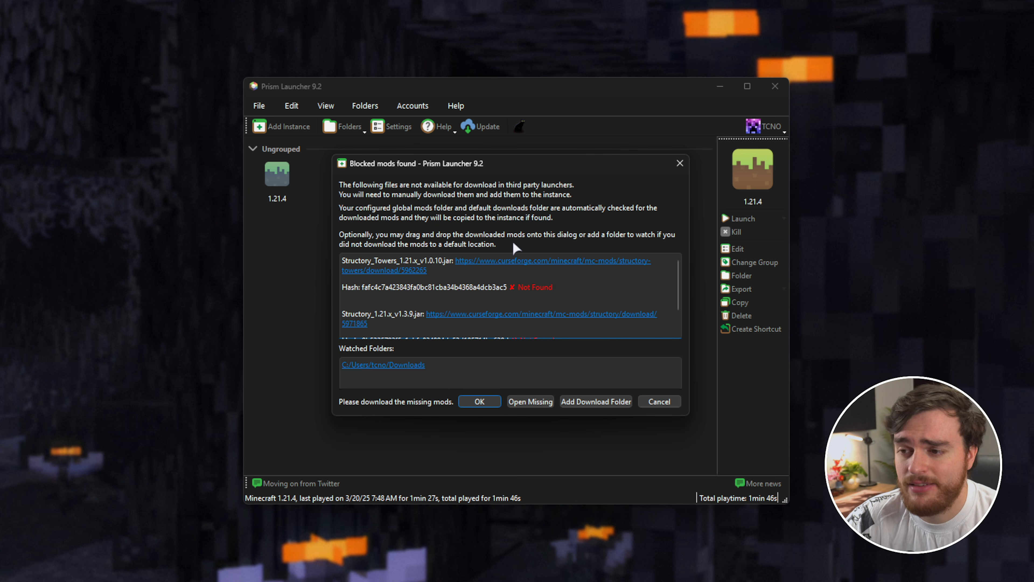
Download the blocked mod Structory_Towers_1.21.x_v1.0.10.jar from its CurseForge page and check its status in the blocked mods list
{"action": "left_click", "coordinate": [499, 263]}
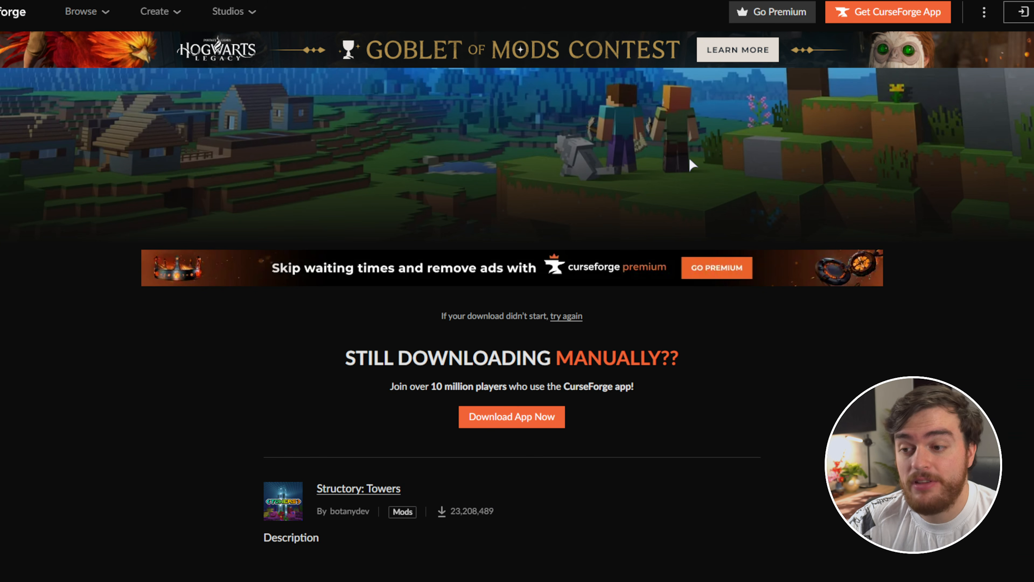
{"action": "key", "text": "Return"}
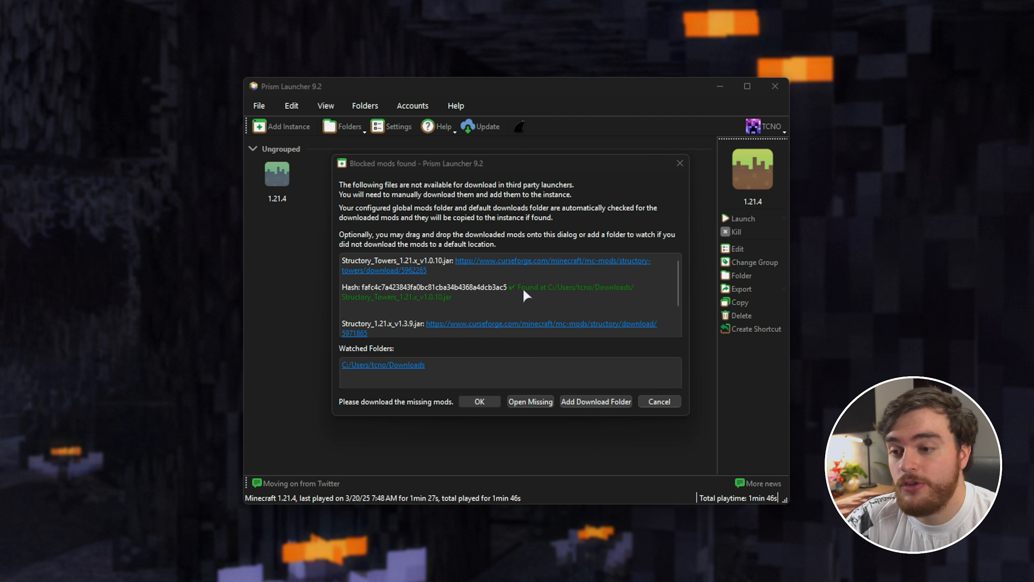
{"action": "left_click_drag", "start_coordinate": [459, 298], "coordinate": [344, 290]}
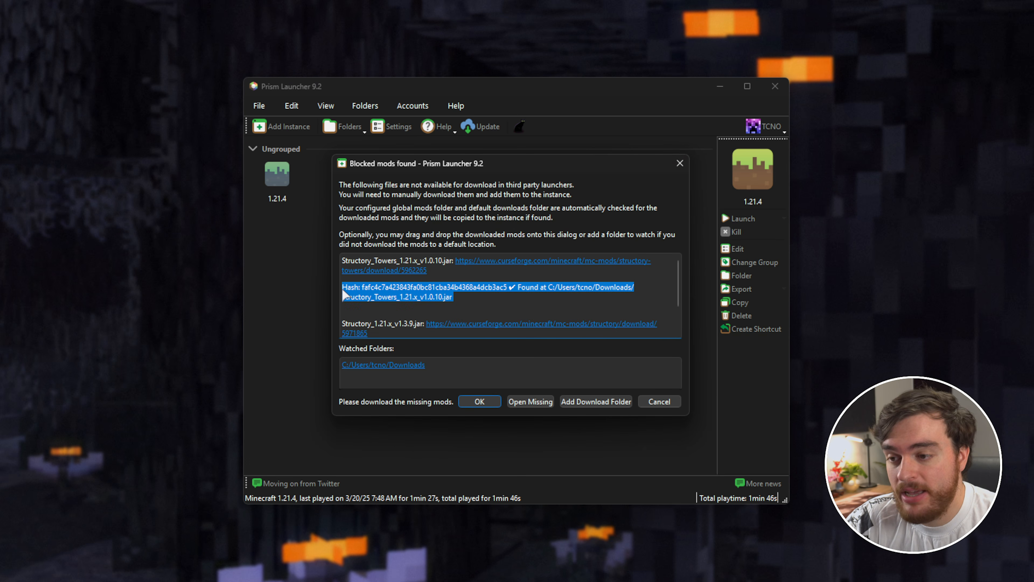
{"action": "left_click", "coordinate": [504, 309]}
{"action": "scroll", "coordinate": [505, 304], "scroll_direction": "down", "scroll_amount": 2}
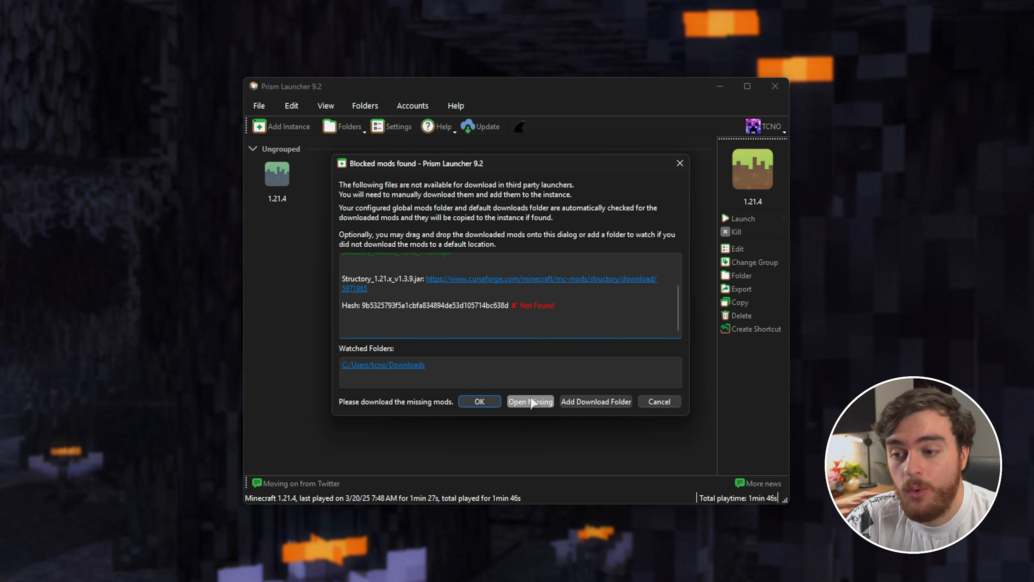
Download the blocked mod Structory_1.21.x_v1.3.9.jar from CurseForge and continue the modpack installation
{"action": "left_click_drag", "start_coordinate": [432, 365], "coordinate": [338, 366]}
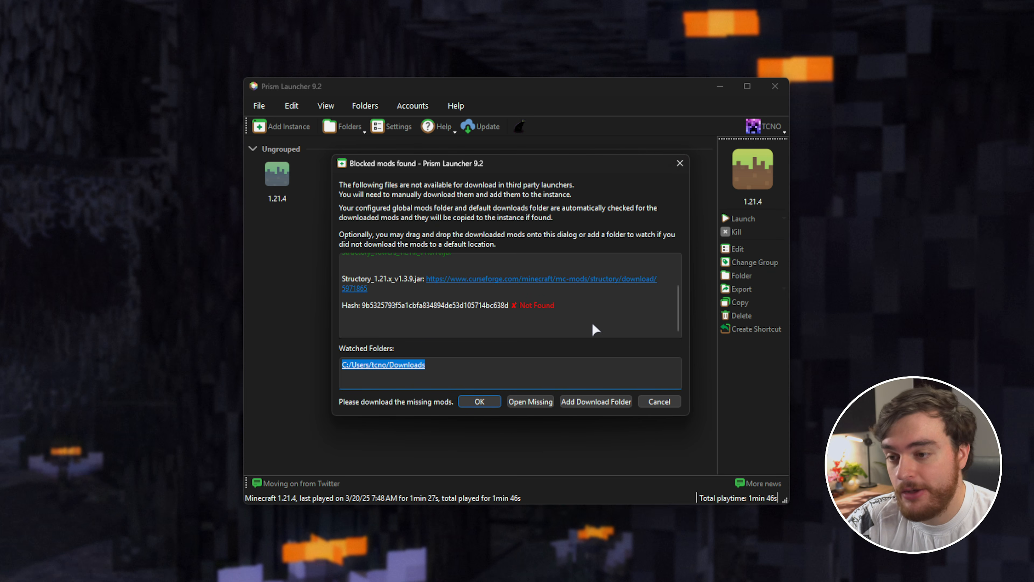
{"action": "left_click", "coordinate": [579, 279]}
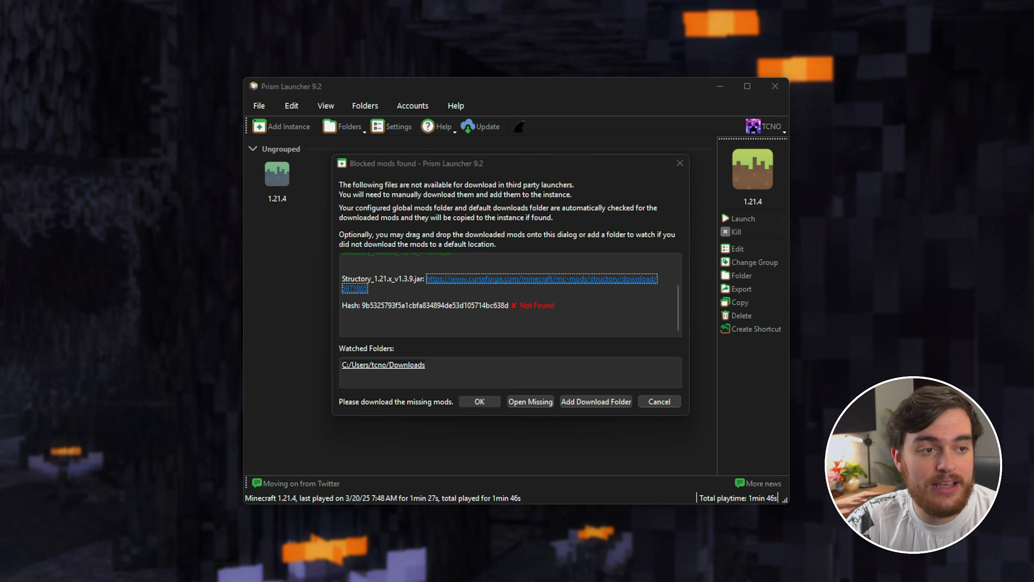
{"action": "left_click", "coordinate": [568, 299]}
{"action": "scroll", "coordinate": [567, 298], "scroll_direction": "down", "scroll_amount": 3}
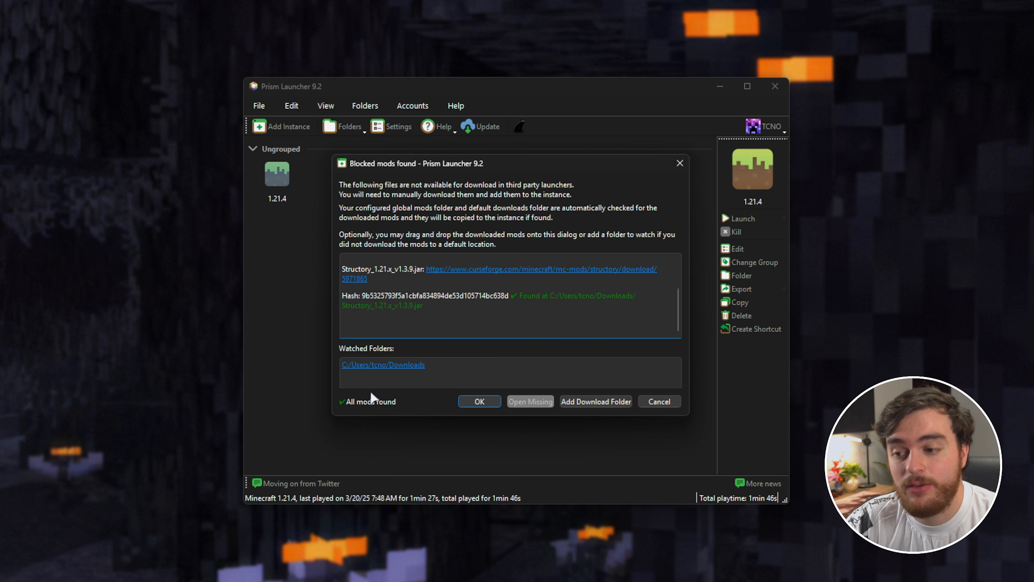
{"action": "left_click", "coordinate": [479, 401]}
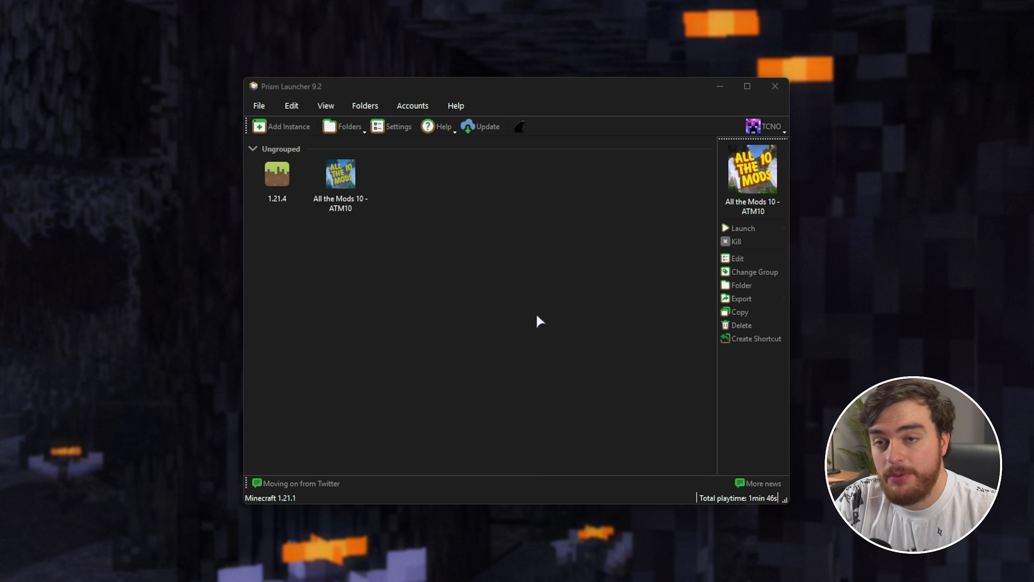
Review the All the Mods 10 instance's mods, CurseForge pack information, resource packs, shader packs and component versions, and close its window
{"action": "left_click", "coordinate": [339, 176]}
{"action": "right_click", "coordinate": [340, 178]}
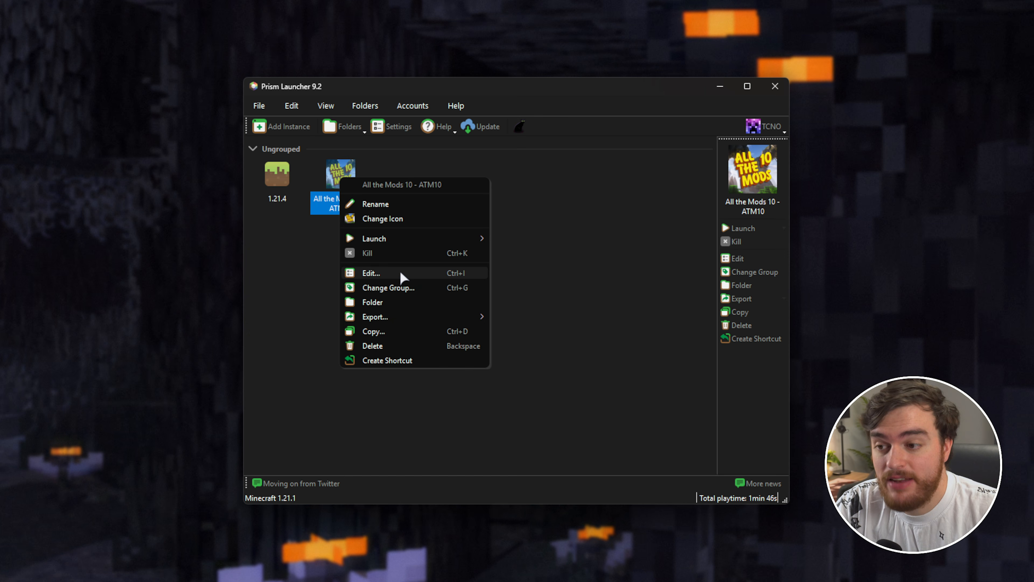
{"action": "left_click", "coordinate": [401, 274]}
{"action": "left_click", "coordinate": [358, 180]}
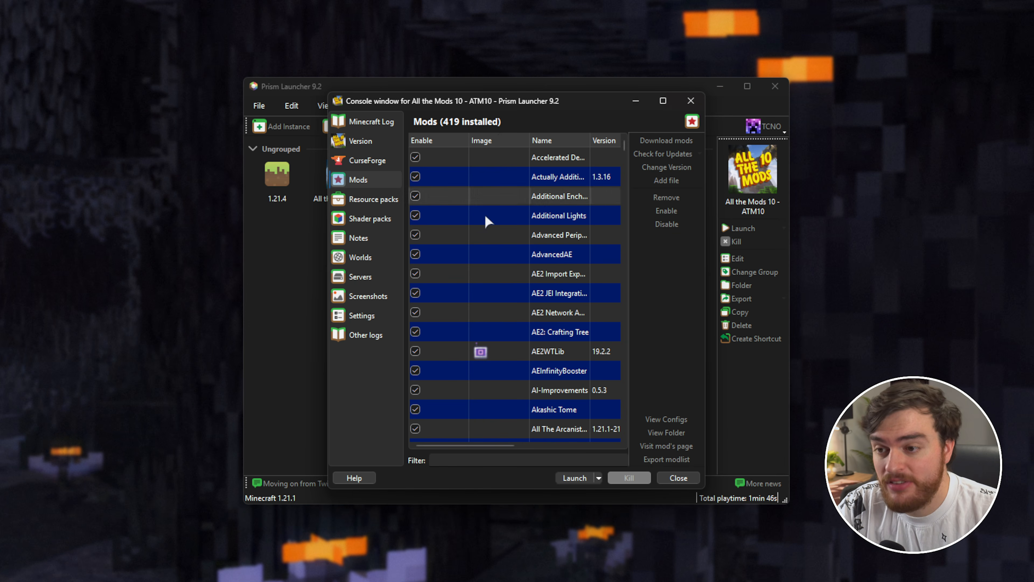
{"action": "left_click", "coordinate": [536, 176]}
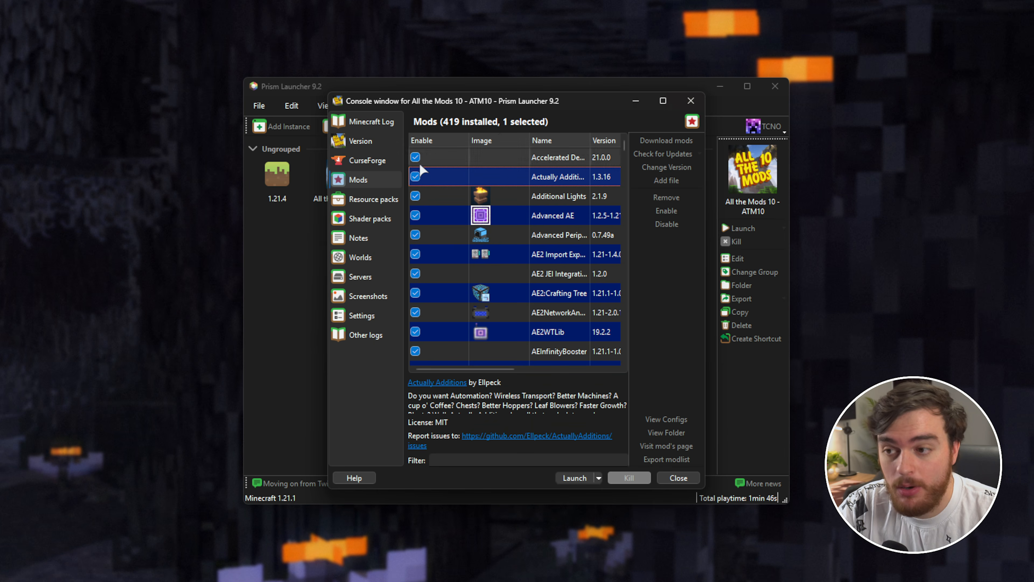
{"action": "left_click", "coordinate": [367, 160]}
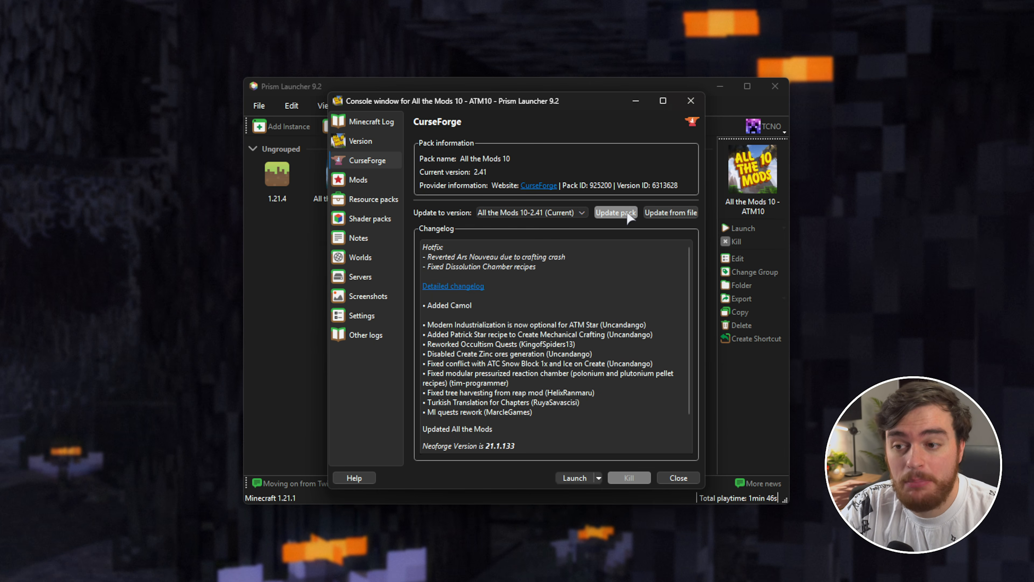
{"action": "left_click", "coordinate": [379, 200]}
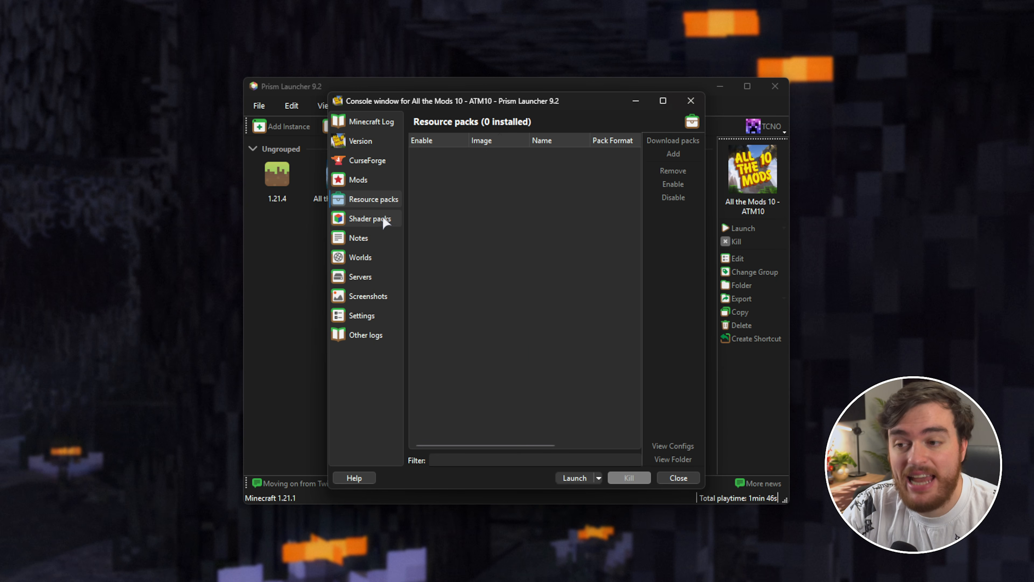
{"action": "left_click", "coordinate": [383, 219]}
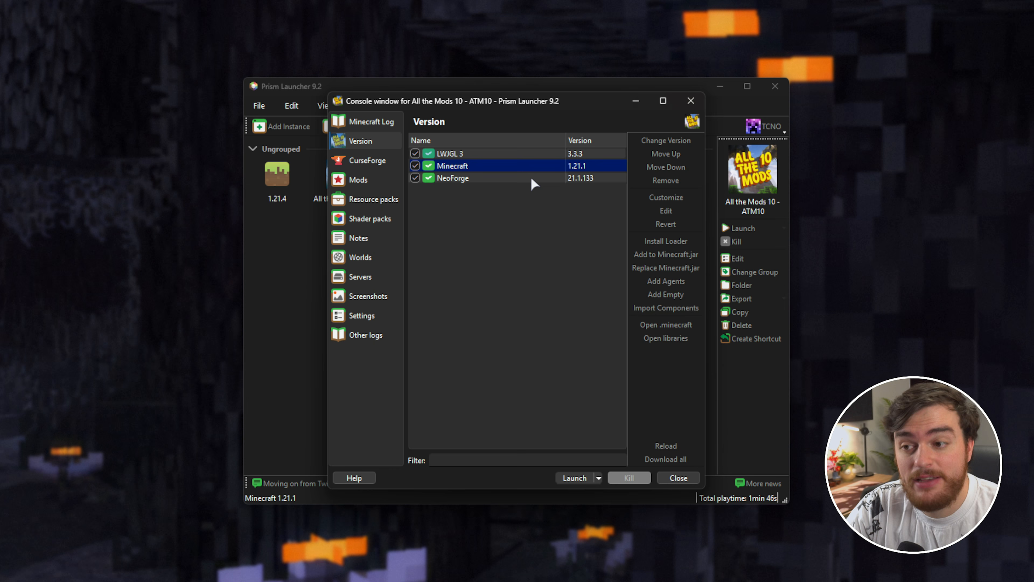
{"action": "left_click", "coordinate": [508, 176]}
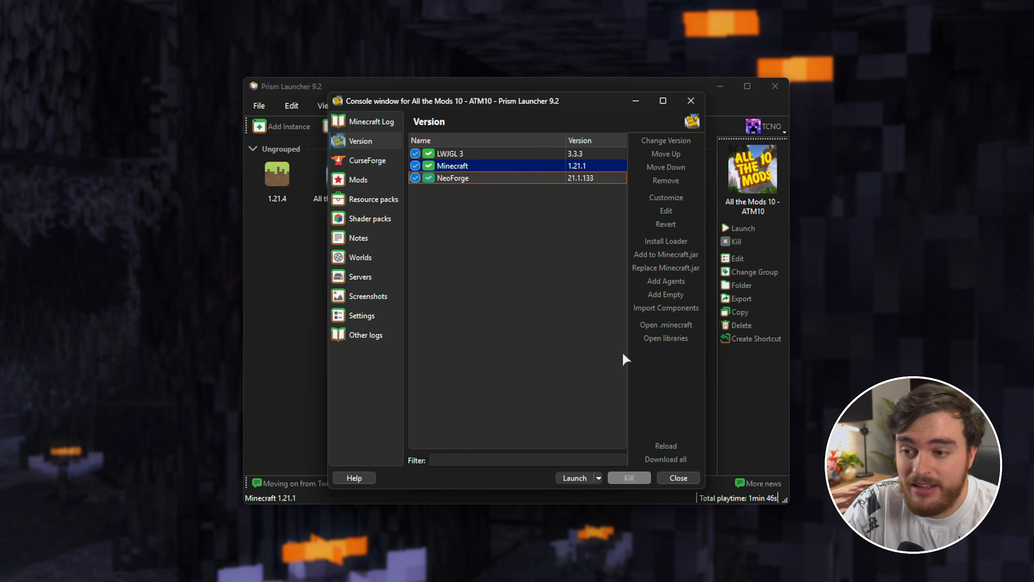
{"action": "left_click", "coordinate": [662, 476]}
Launch the All the Mods 10 - ATM10 instance, pass the welcome screen and look through its in-game mods list
{"action": "double_click", "coordinate": [354, 179]}
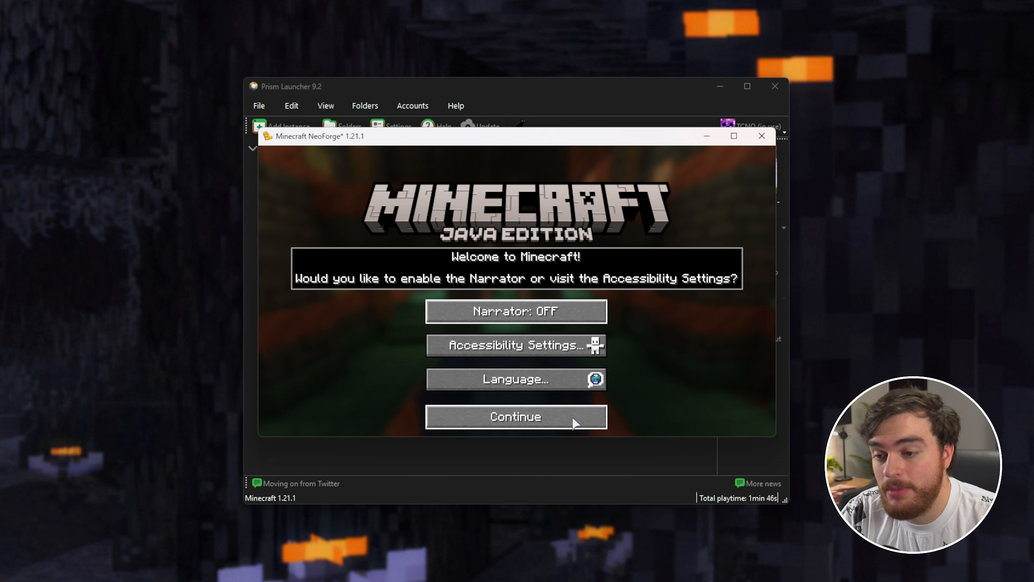
{"action": "left_click", "coordinate": [575, 420]}
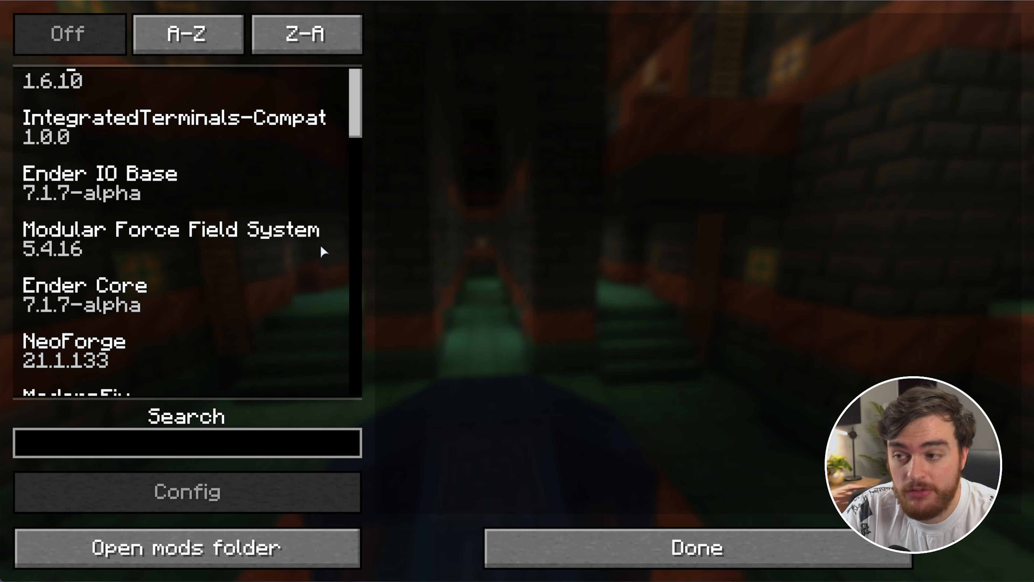
{"action": "scroll", "coordinate": [320, 245], "scroll_direction": "down", "scroll_amount": 3}
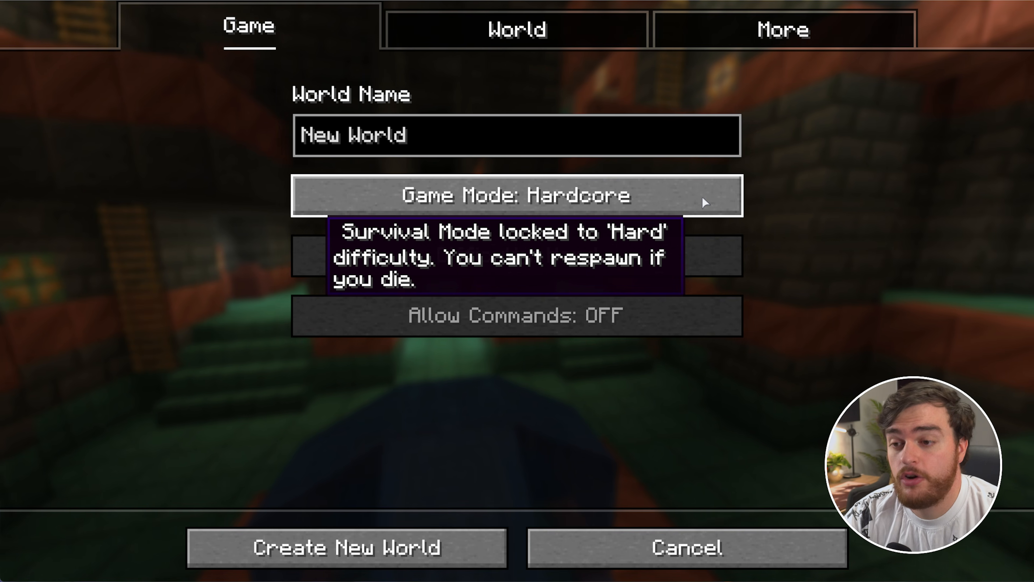
Set the new world's game mode to Creative and create the world
{"action": "left_click", "coordinate": [702, 196]}
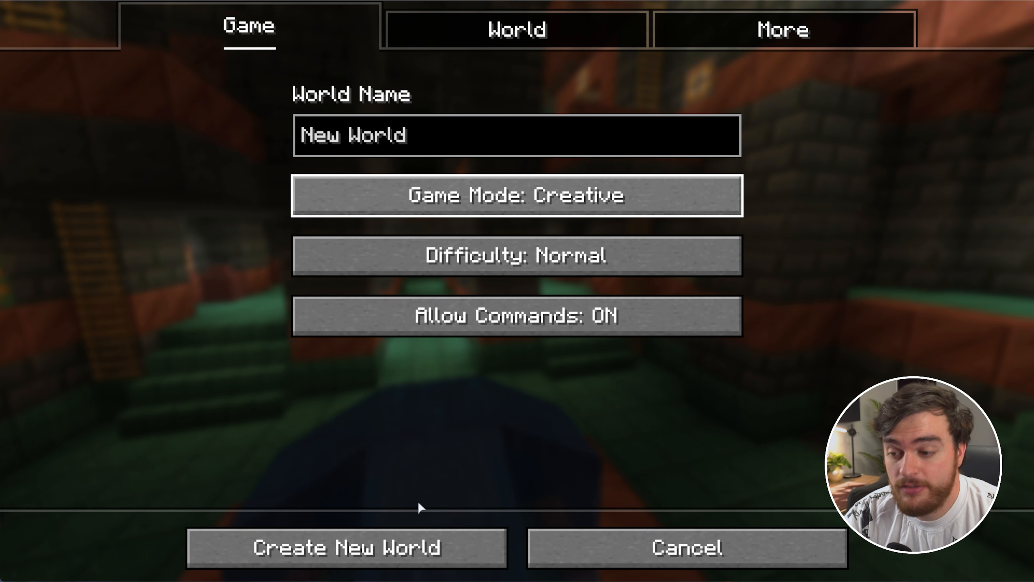
{"action": "left_click", "coordinate": [416, 542]}
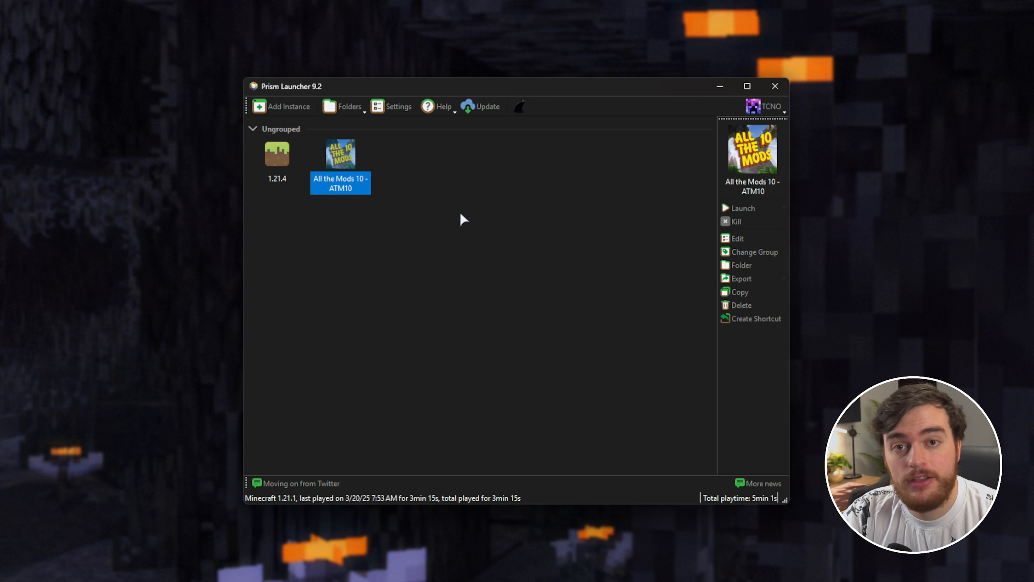
Assign the All the Mods 10 - ATM10 instance to a new group named Modded
{"action": "right_click", "coordinate": [339, 161]}
{"action": "left_click", "coordinate": [468, 270]}
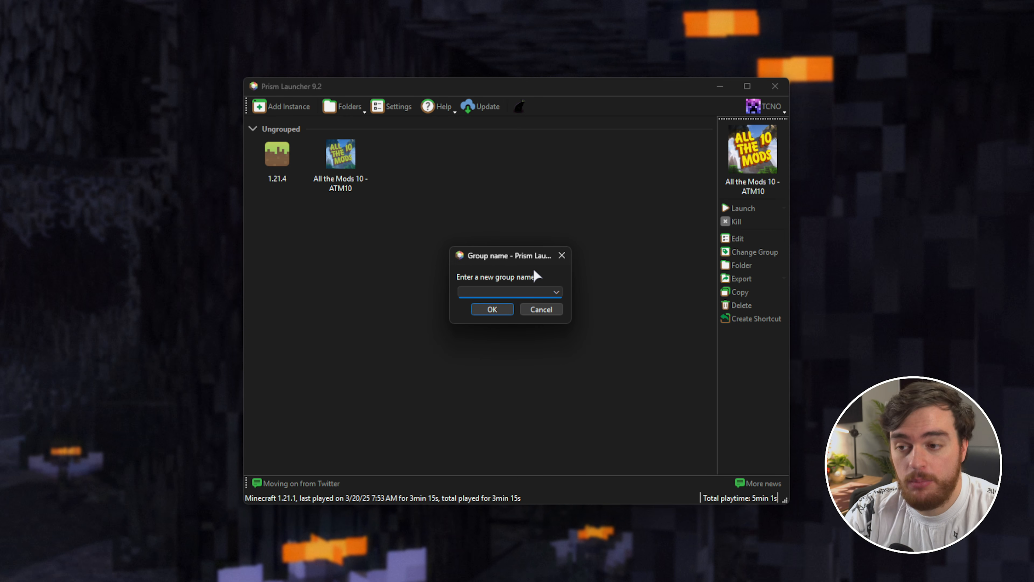
{"action": "left_click", "coordinate": [493, 309]}
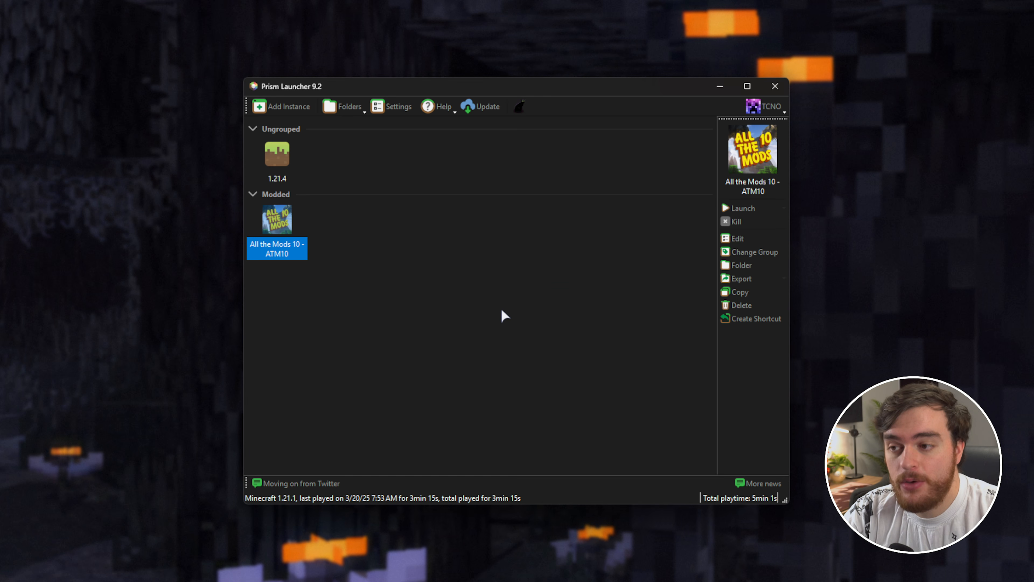
Assign the 1.21.4 instance to a new group named Vanilla modded
{"action": "right_click", "coordinate": [292, 165]}
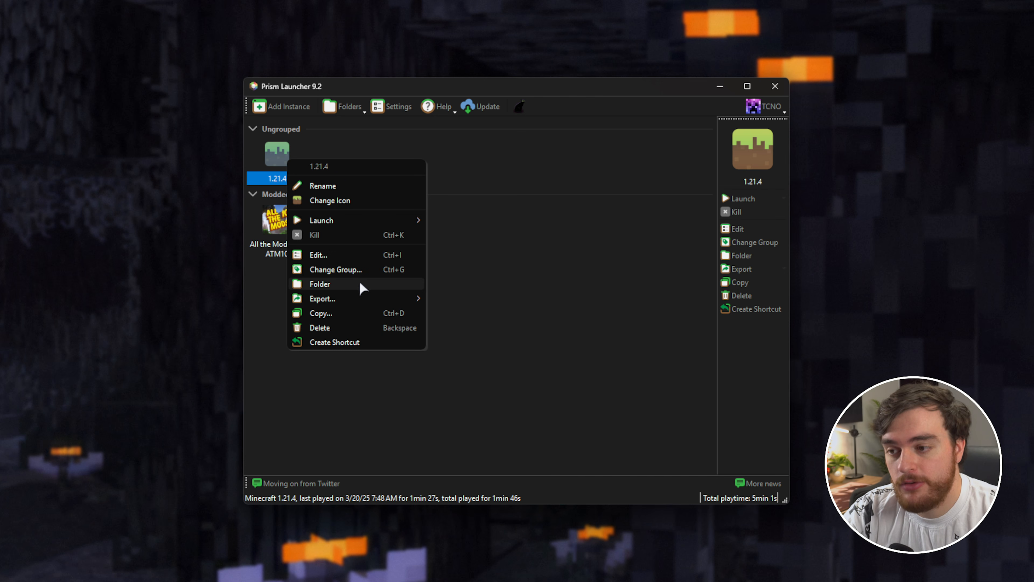
{"action": "left_click", "coordinate": [352, 268]}
{"action": "type", "text": "Vanilla modded"}
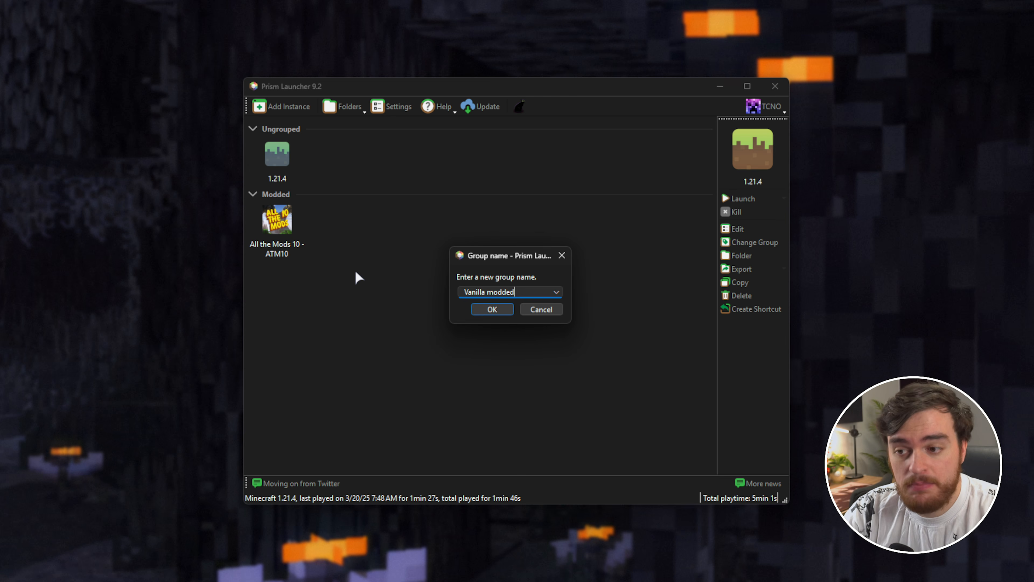
{"action": "key", "text": "Return"}
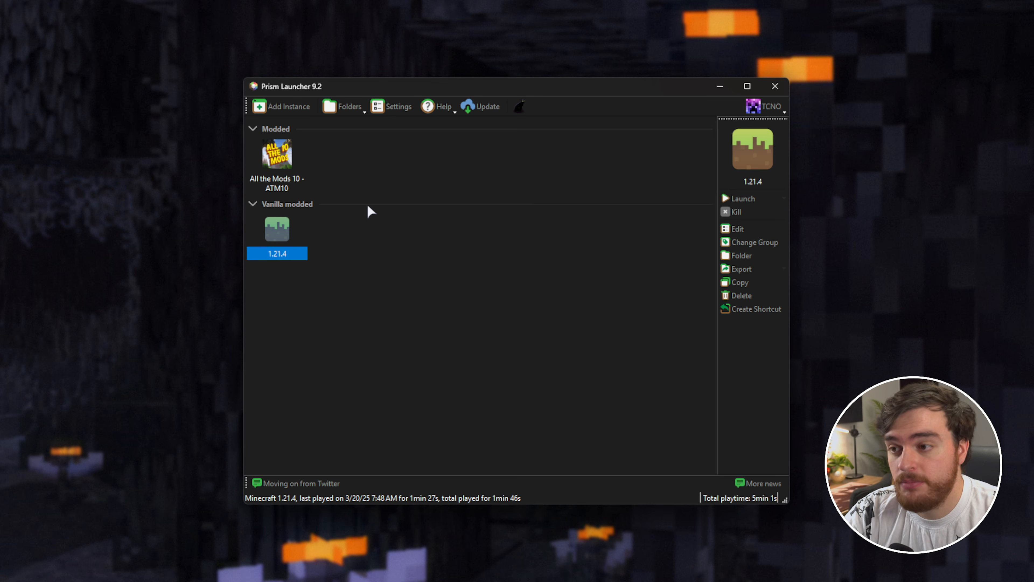
Try collapsing and expanding the Modded and Vanilla modded groups
{"action": "left_click", "coordinate": [253, 129]}
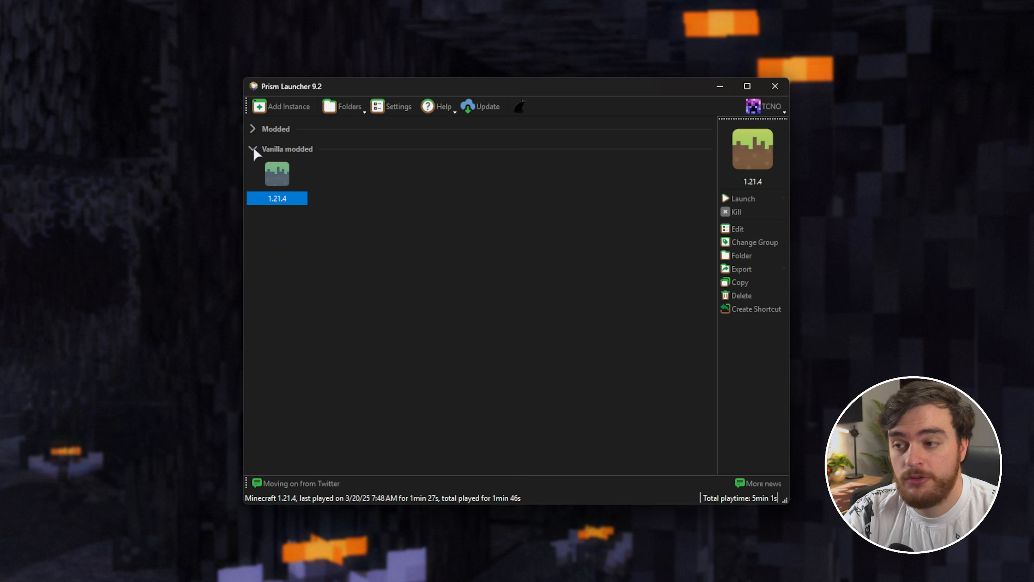
{"action": "left_click", "coordinate": [253, 150]}
{"action": "left_click", "coordinate": [256, 130]}
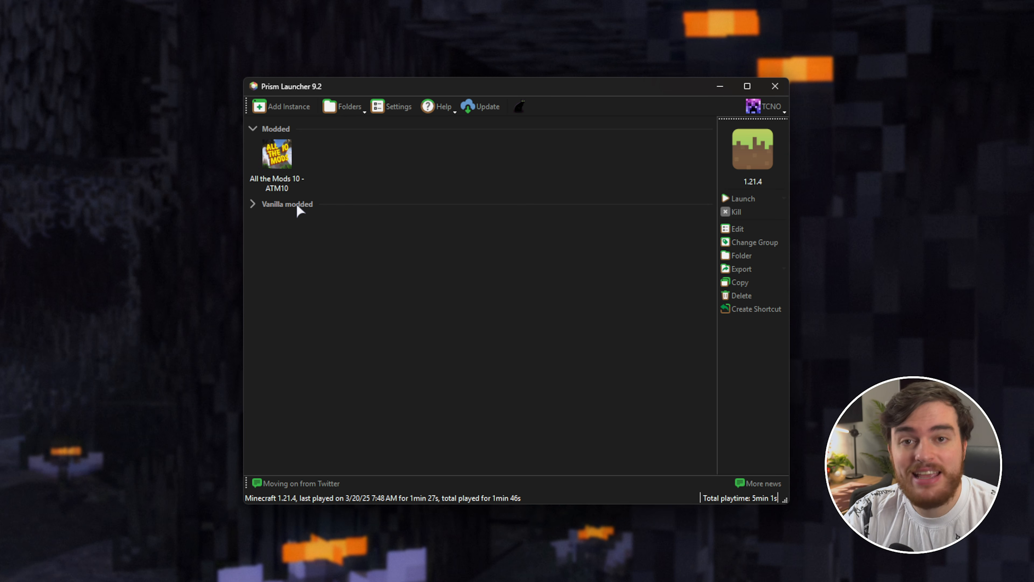
{"action": "left_click", "coordinate": [253, 129]}
{"action": "left_click", "coordinate": [253, 149]}
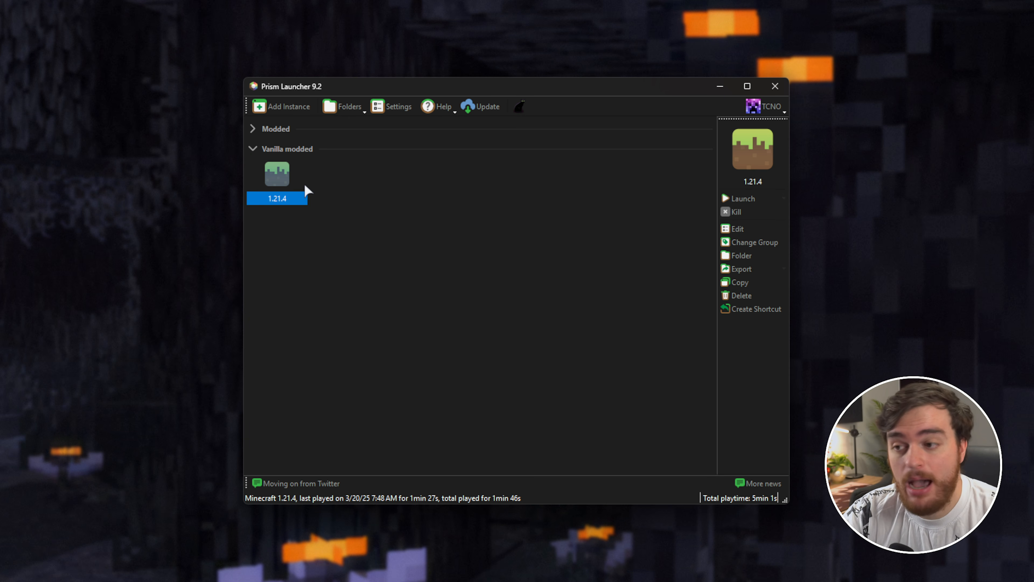
Add 1.20.6 and 1.19 instances and place both in a new group named Vanilla
{"action": "left_click", "coordinate": [277, 107]}
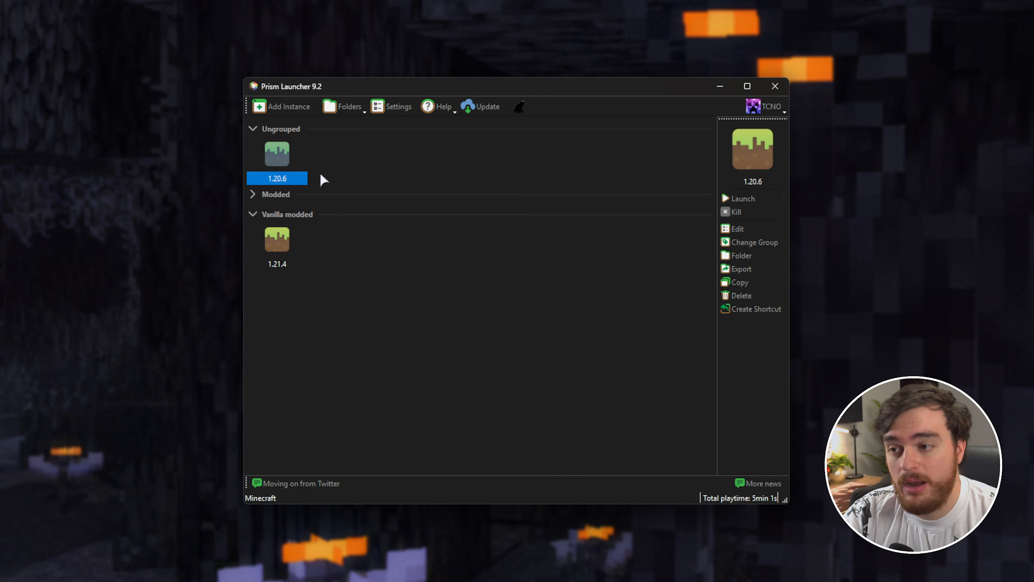
{"action": "right_click", "coordinate": [296, 151]}
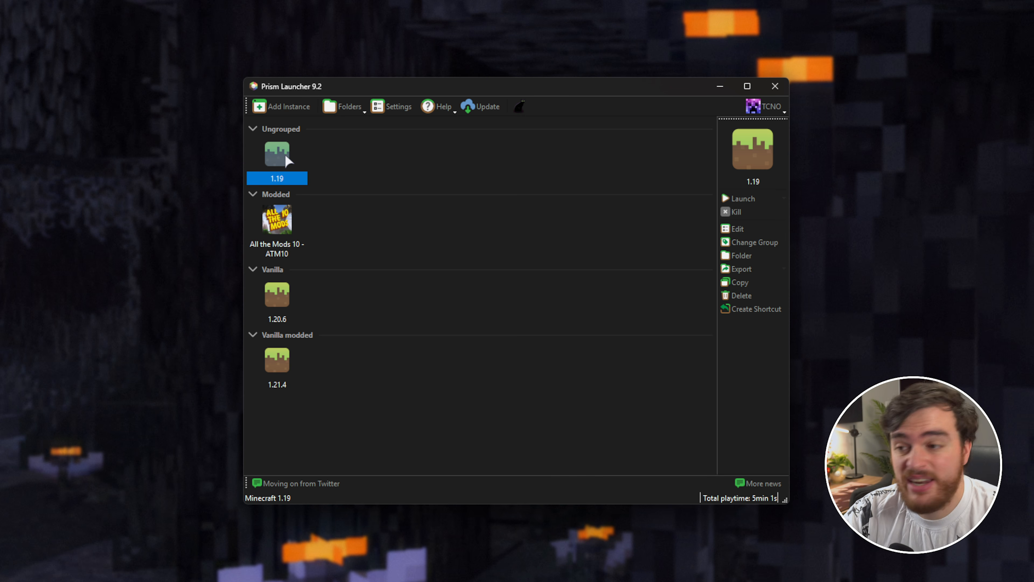
{"action": "left_click_drag", "start_coordinate": [329, 179], "coordinate": [277, 302]}
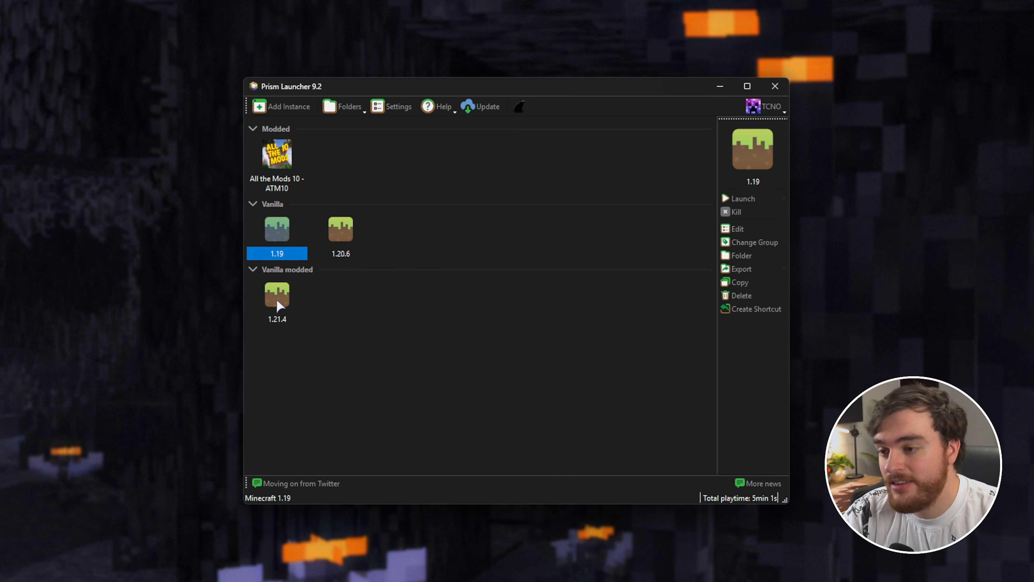
Collapse the Modded, Vanilla and Vanilla modded groups and expand them again
{"action": "left_click", "coordinate": [451, 270]}
{"action": "left_click", "coordinate": [412, 270]}
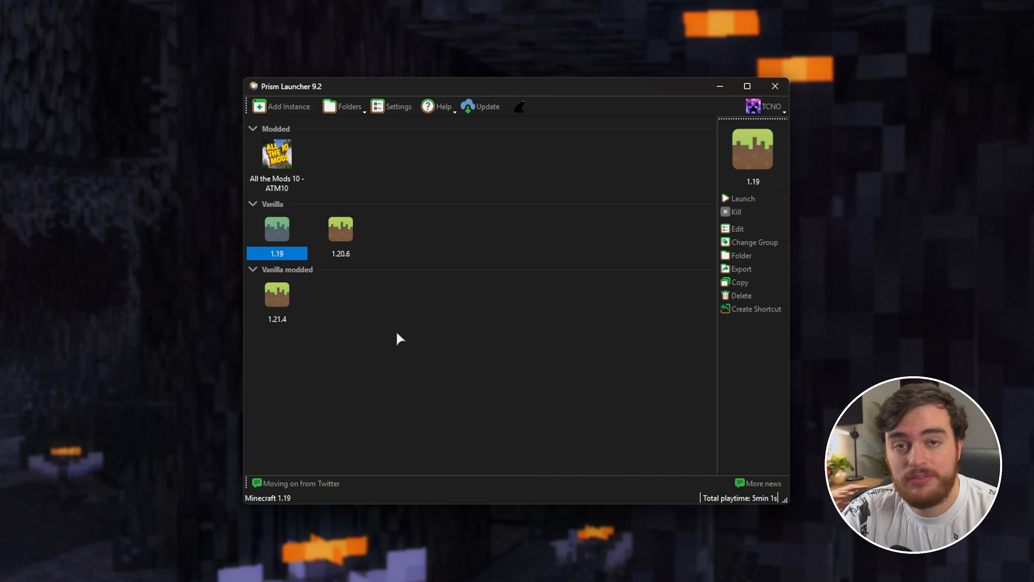
{"action": "left_click", "coordinate": [270, 129]}
{"action": "left_click", "coordinate": [268, 149]}
{"action": "left_click", "coordinate": [270, 169]}
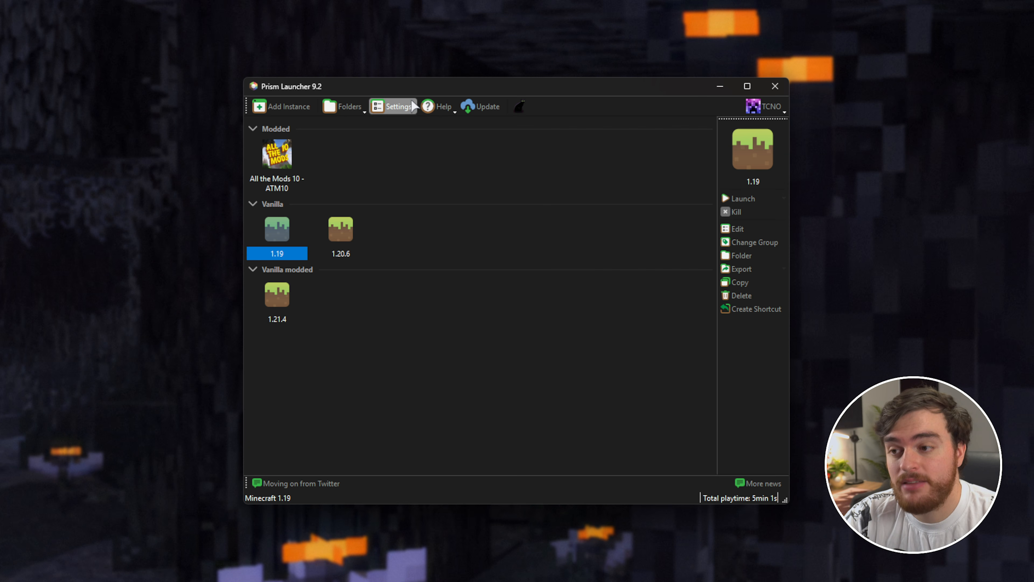
Open the launcher's instances folder in the file browser and examine the mod files inside the 1.21.4 instance's minecraft folder
{"action": "left_click", "coordinate": [347, 105]}
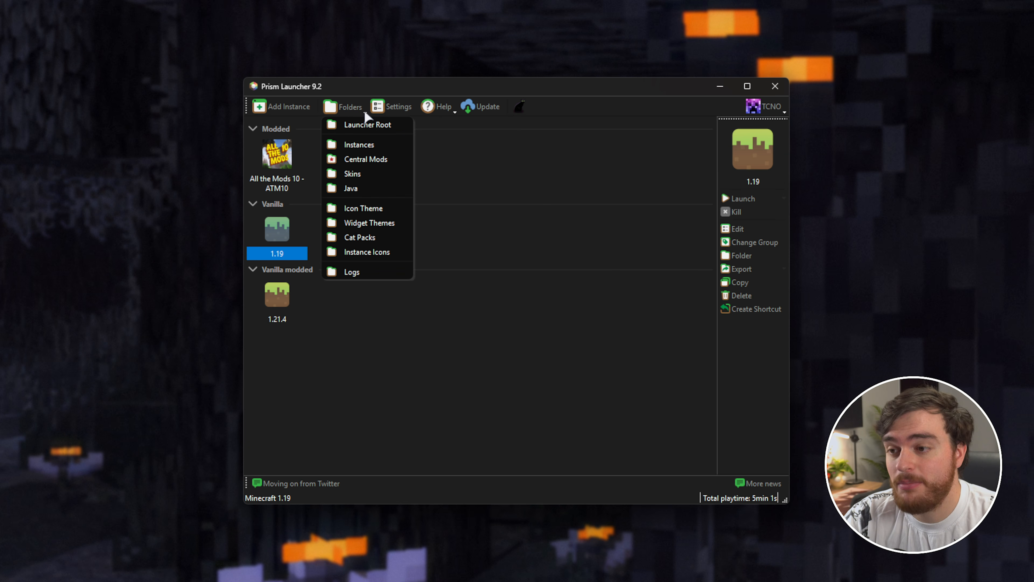
{"action": "left_click", "coordinate": [382, 144]}
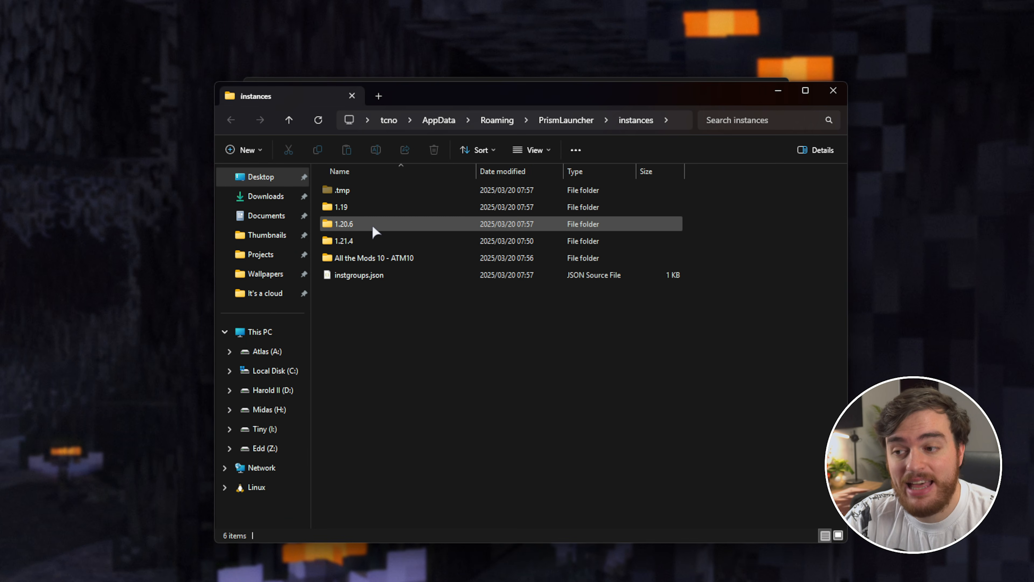
{"action": "double_click", "coordinate": [378, 242]}
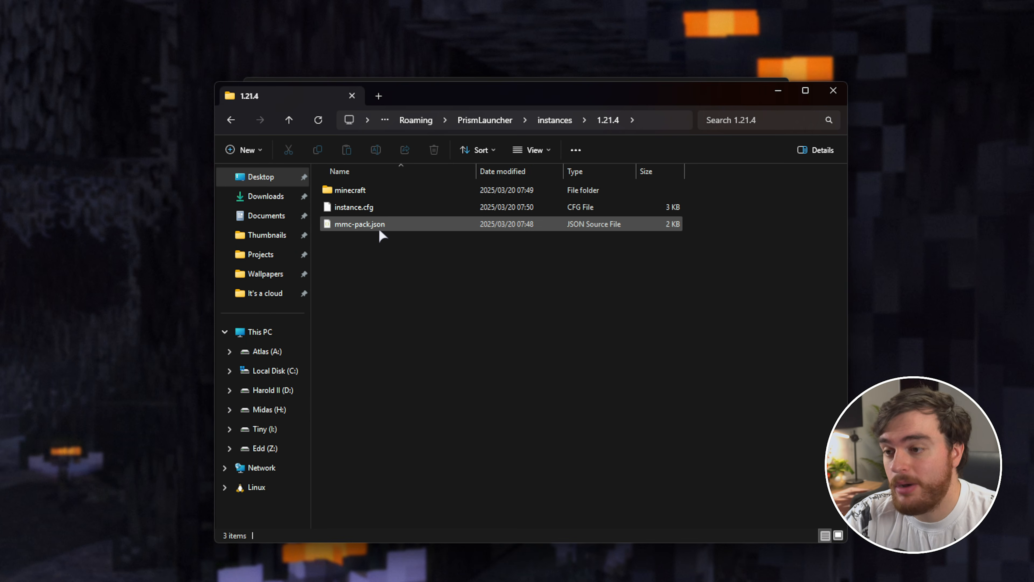
{"action": "double_click", "coordinate": [370, 193]}
{"action": "double_click", "coordinate": [373, 290]}
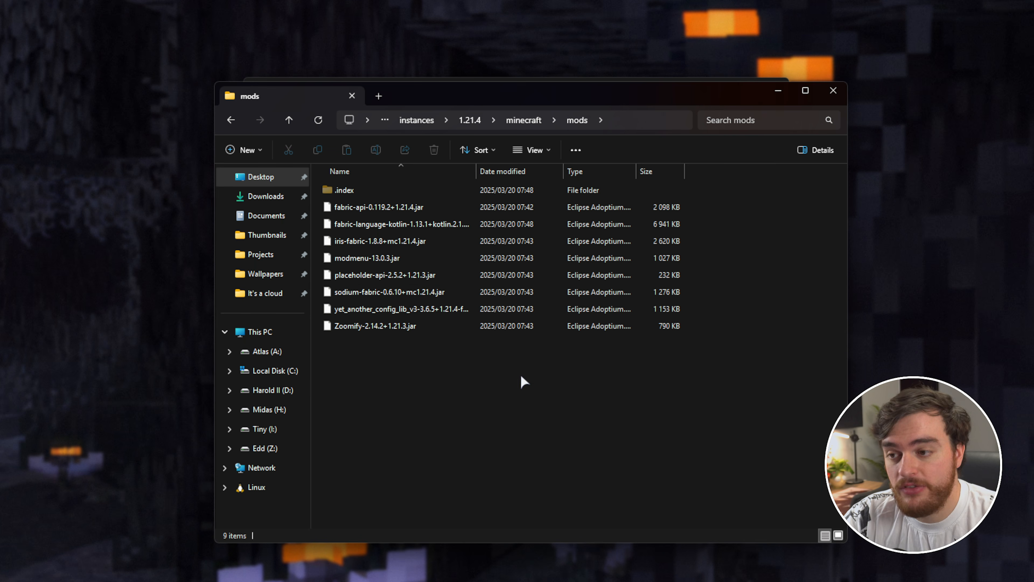
{"action": "left_click_drag", "start_coordinate": [609, 426], "coordinate": [509, 180]}
{"action": "left_click", "coordinate": [743, 396]}
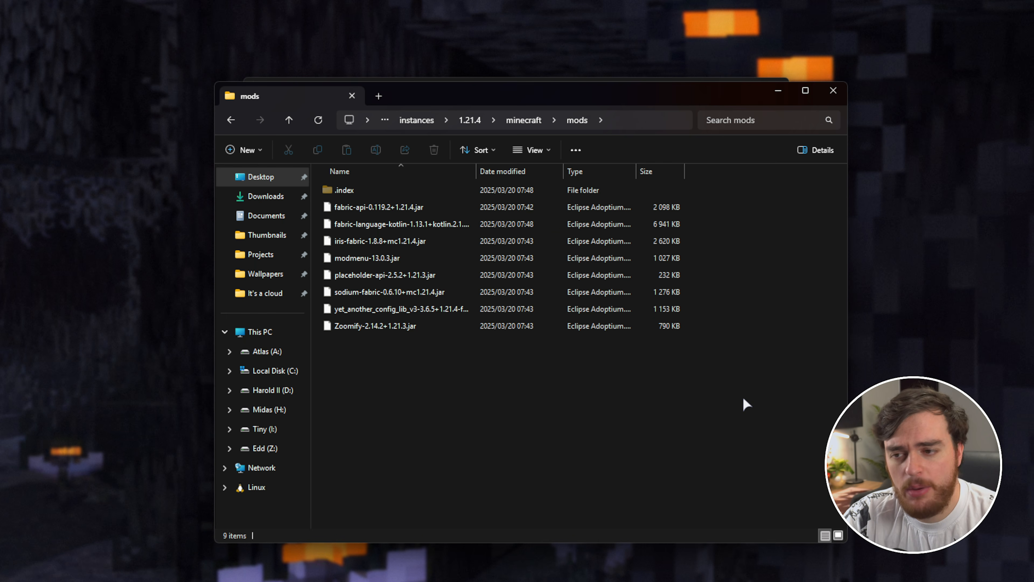
{"action": "key", "text": "alt+Left"}
{"action": "key", "text": "alt+Left"}
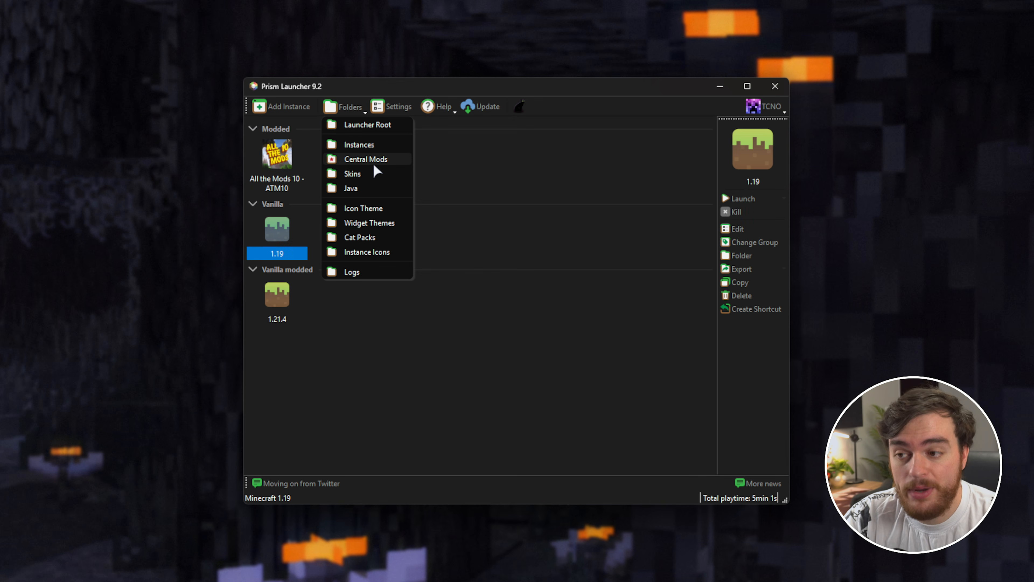
View the launcher's skins folder and the java-runtime-delta folder inside its Java folder, and close the file browser
{"action": "left_click", "coordinate": [370, 175]}
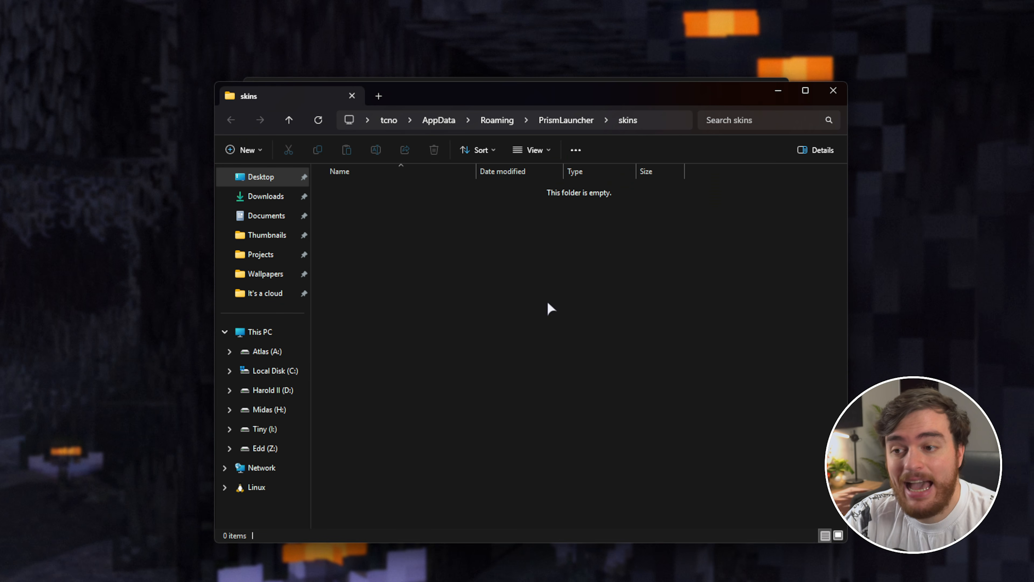
{"action": "left_click", "coordinate": [822, 90]}
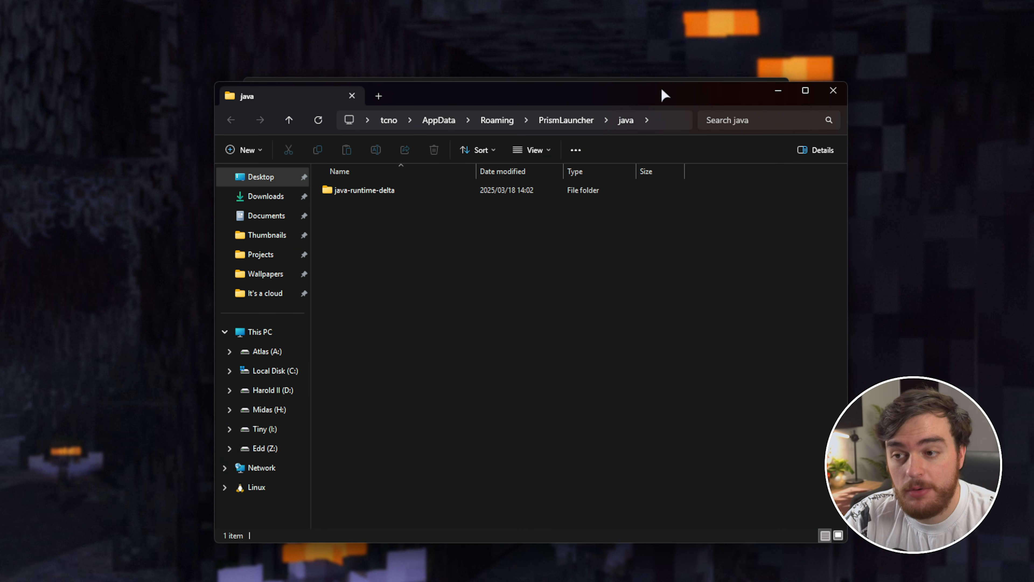
{"action": "double_click", "coordinate": [583, 194]}
{"action": "key", "text": "ctrl+a"}
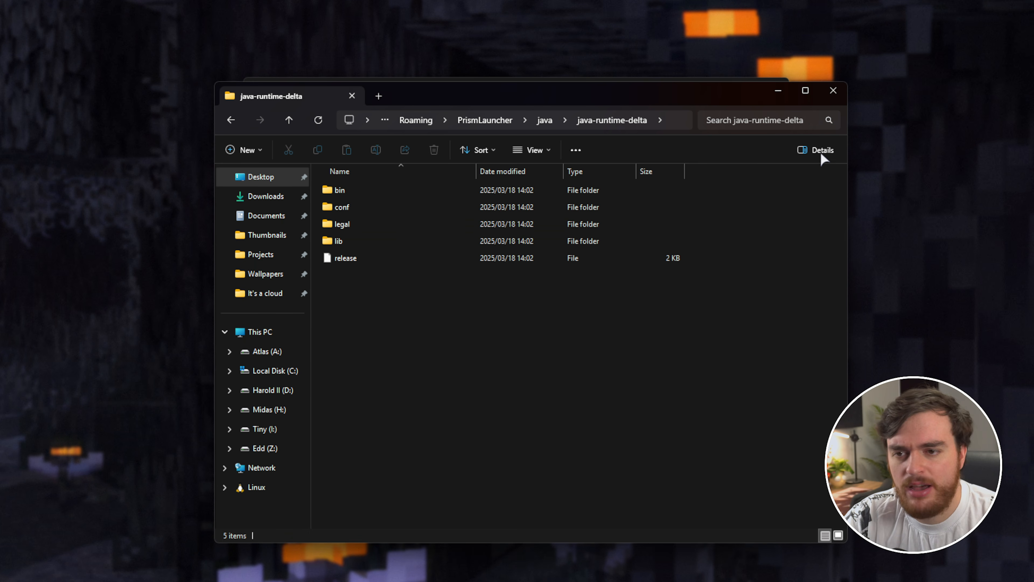
{"action": "left_click", "coordinate": [832, 92]}
Look over the remaining launcher folder shortcuts, such as Cat Packs, and show and hide the background cat
{"action": "left_click", "coordinate": [357, 108]}
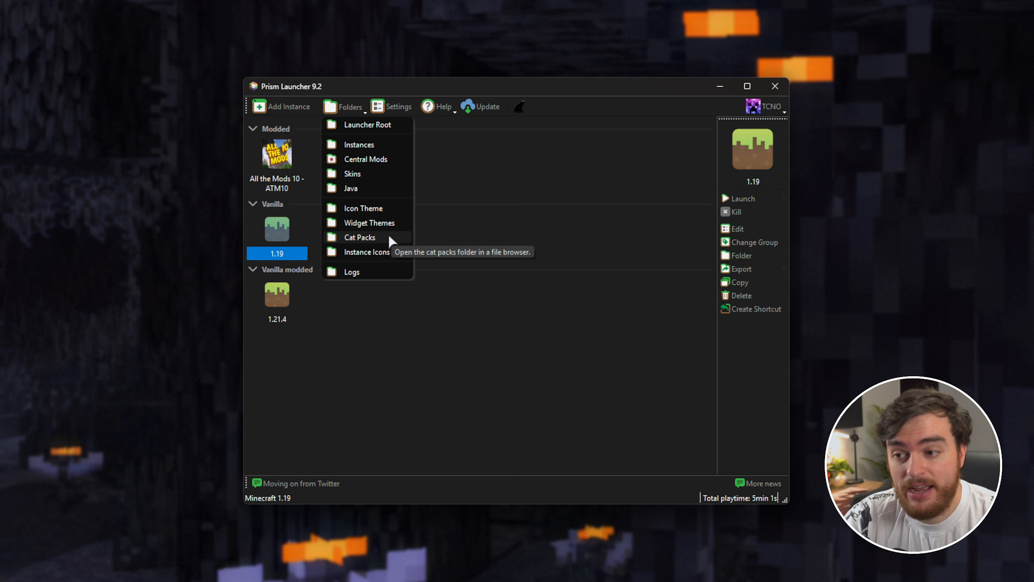
{"action": "left_click", "coordinate": [468, 189]}
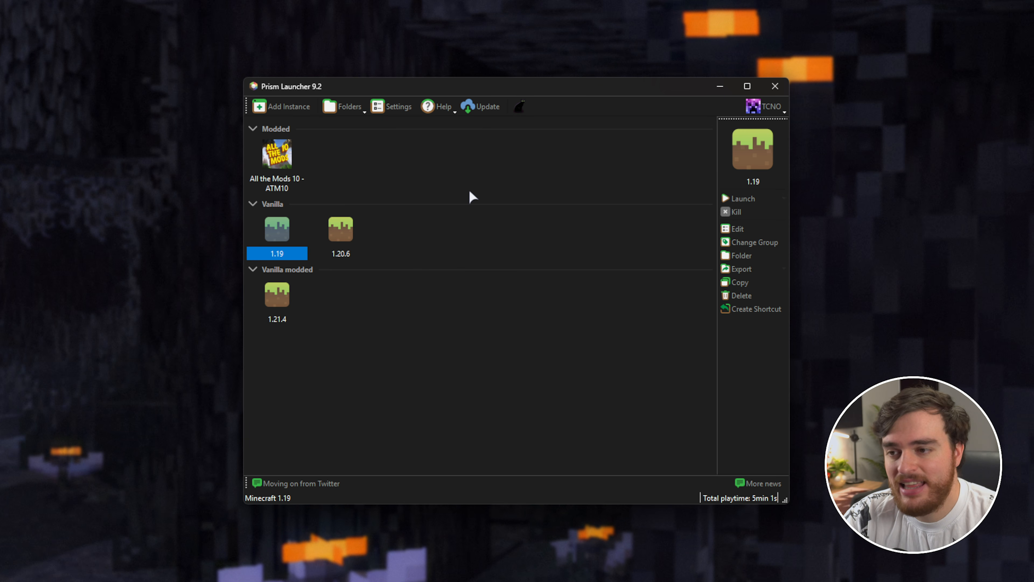
{"action": "left_click", "coordinate": [519, 107]}
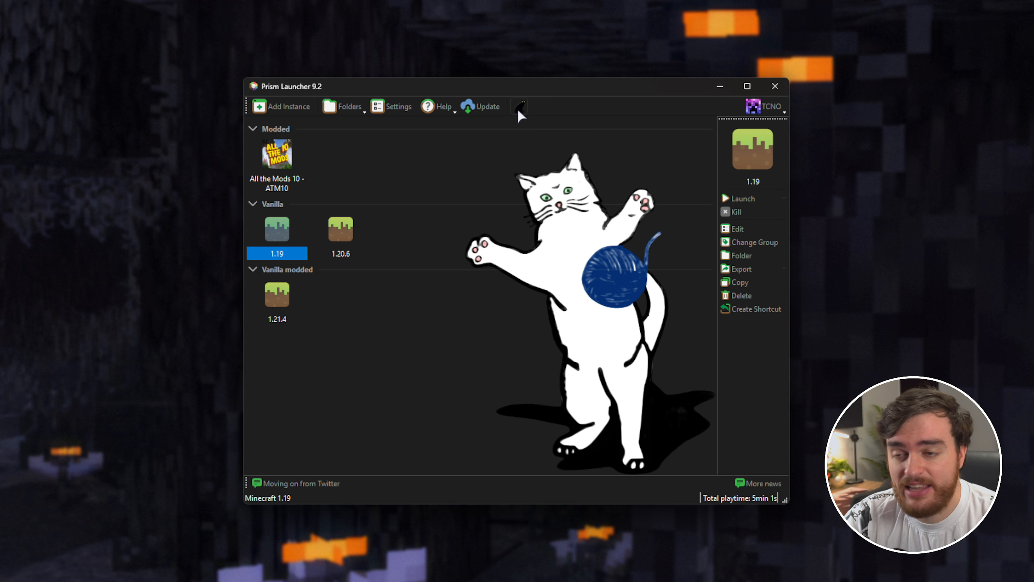
{"action": "left_click", "coordinate": [519, 111]}
Look over the launcher's help options and check for new launcher updates, dismissing the result
{"action": "left_click", "coordinate": [435, 108]}
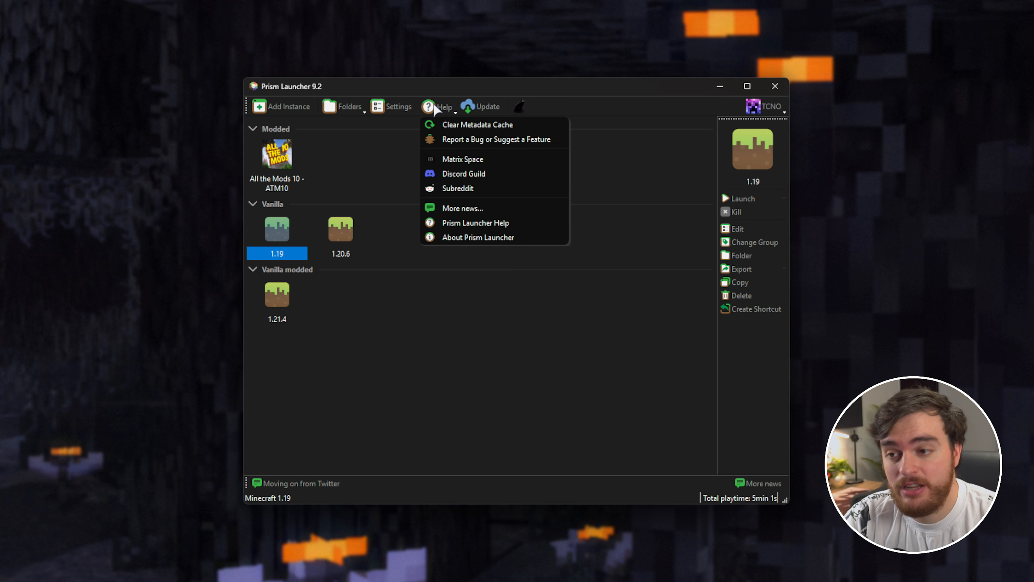
{"action": "left_click", "coordinate": [465, 113]}
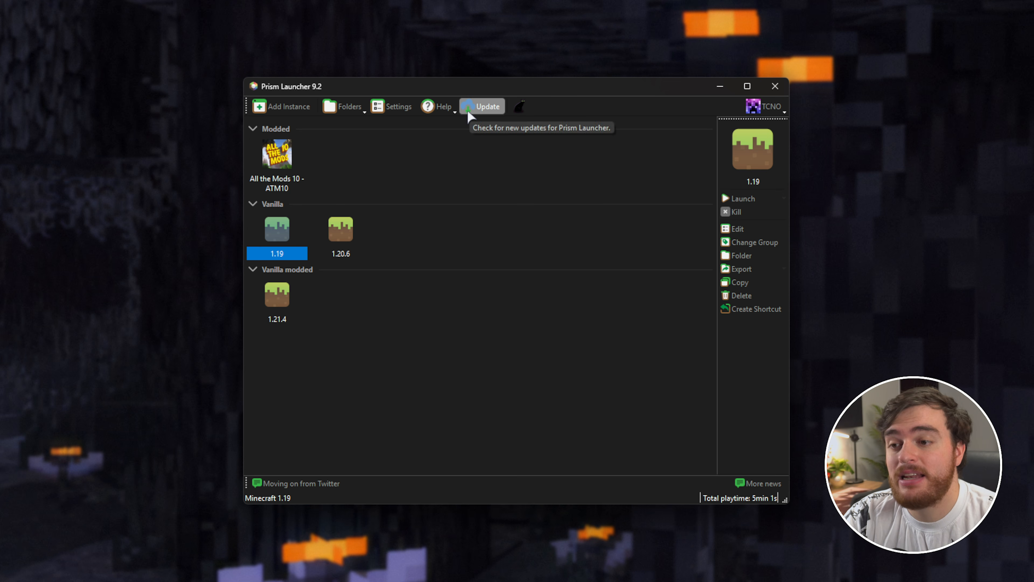
{"action": "left_click", "coordinate": [469, 115]}
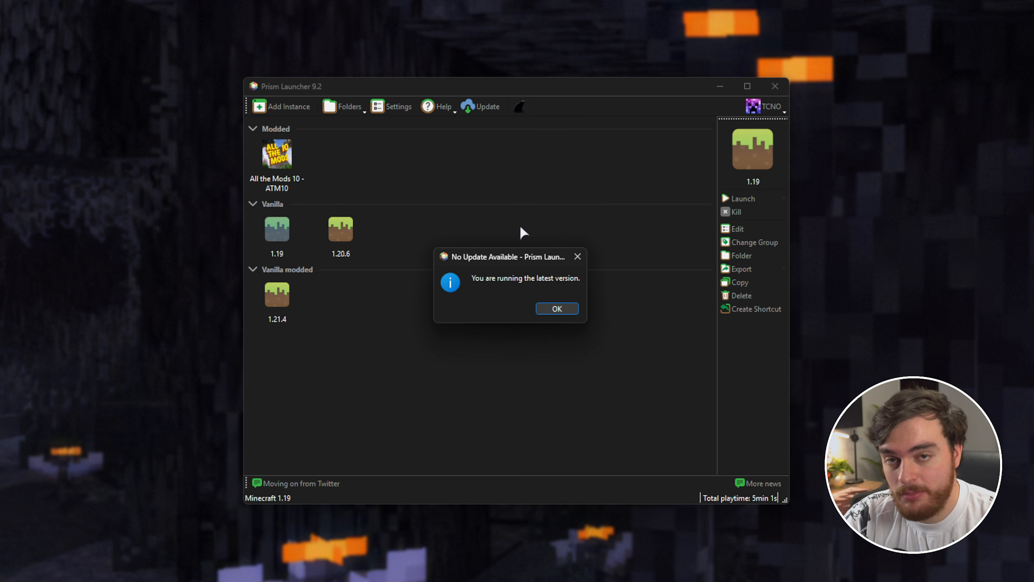
{"action": "left_click", "coordinate": [562, 309]}
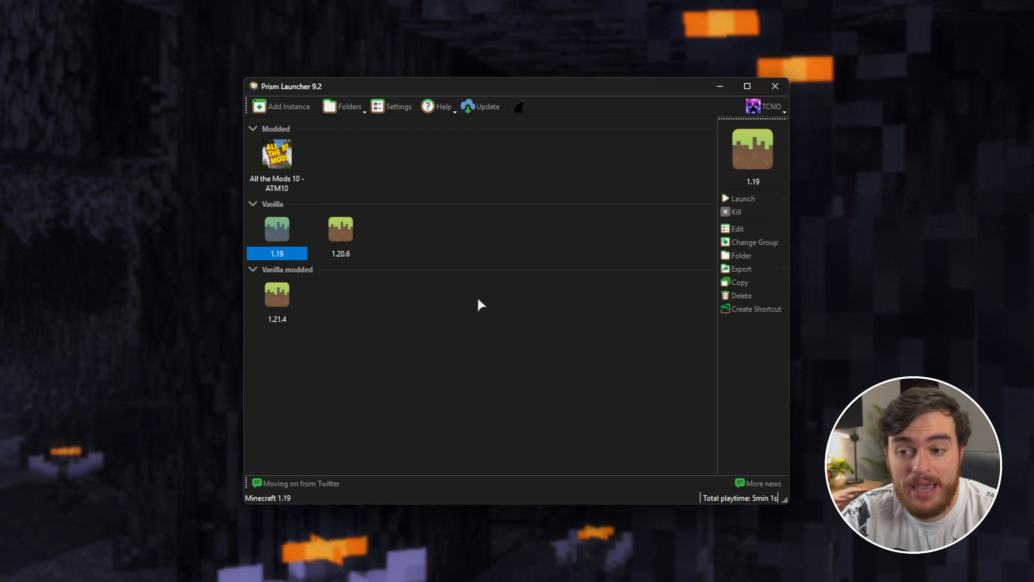
Delete the 1.19 instance from the Vanilla group and confirm the deletion
{"action": "right_click", "coordinate": [279, 232]}
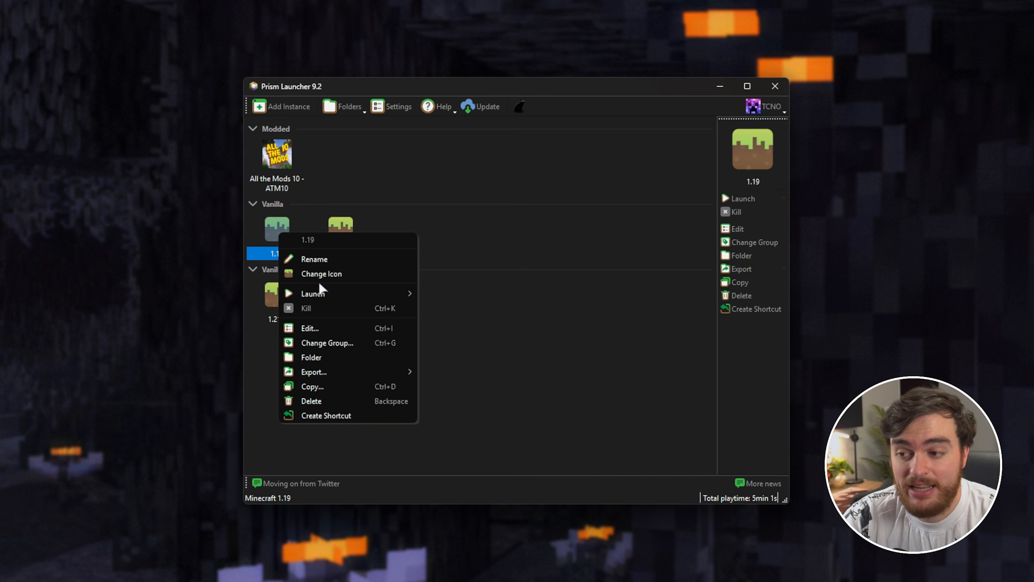
{"action": "left_click", "coordinate": [335, 403]}
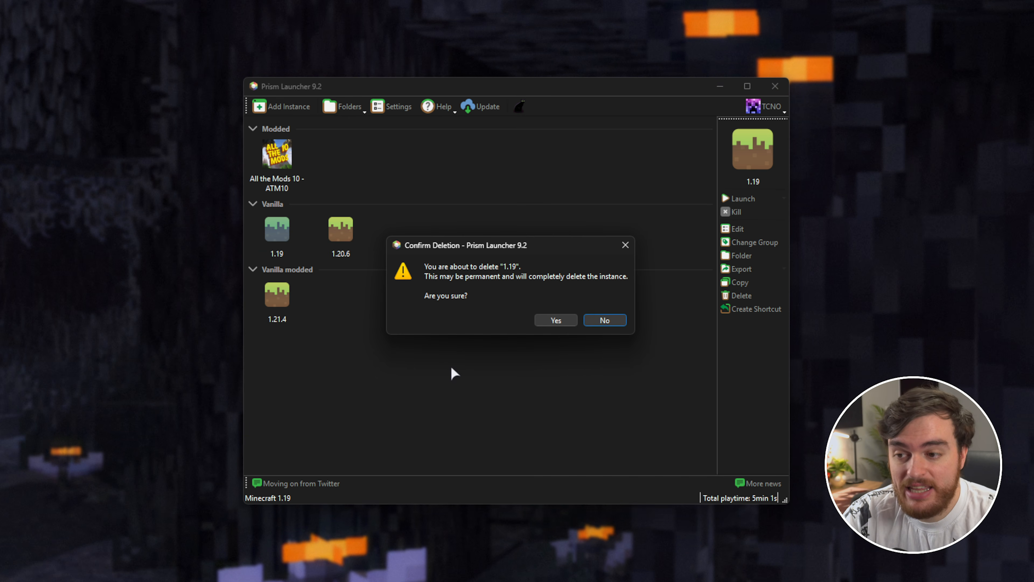
{"action": "left_click", "coordinate": [561, 317]}
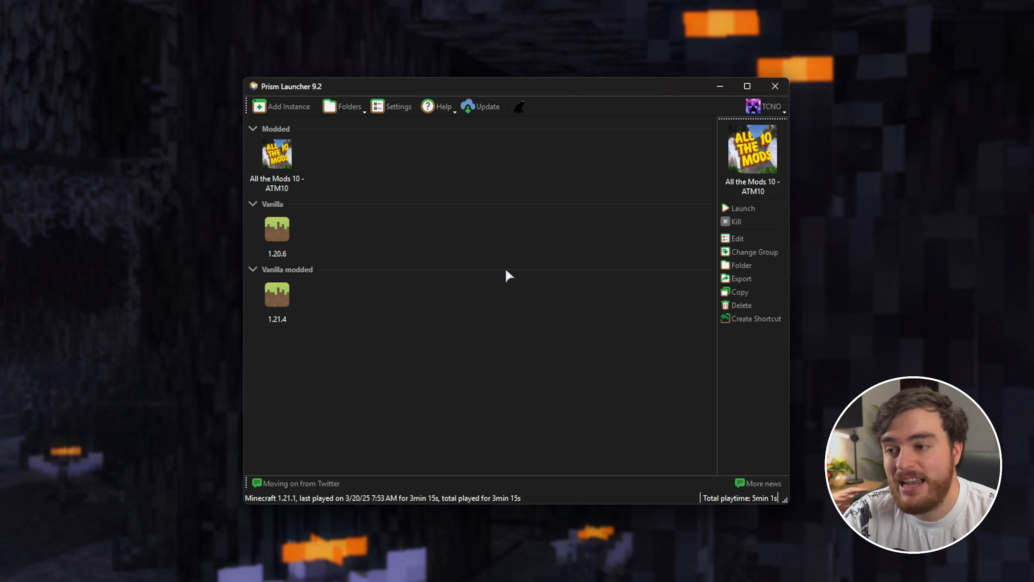
View the 1.20.6 instance's edit window, close it, and look at the export formats offered for that instance
{"action": "right_click", "coordinate": [279, 233]}
{"action": "left_click", "coordinate": [355, 326]}
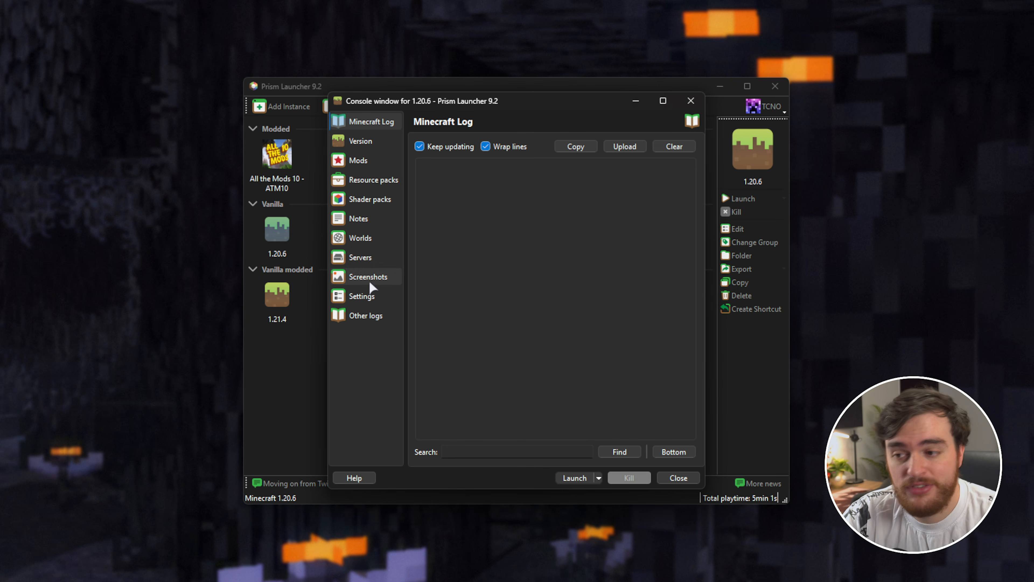
{"action": "left_click", "coordinate": [288, 239]}
{"action": "right_click", "coordinate": [288, 239]}
{"action": "mouse_move", "coordinate": [378, 372]}
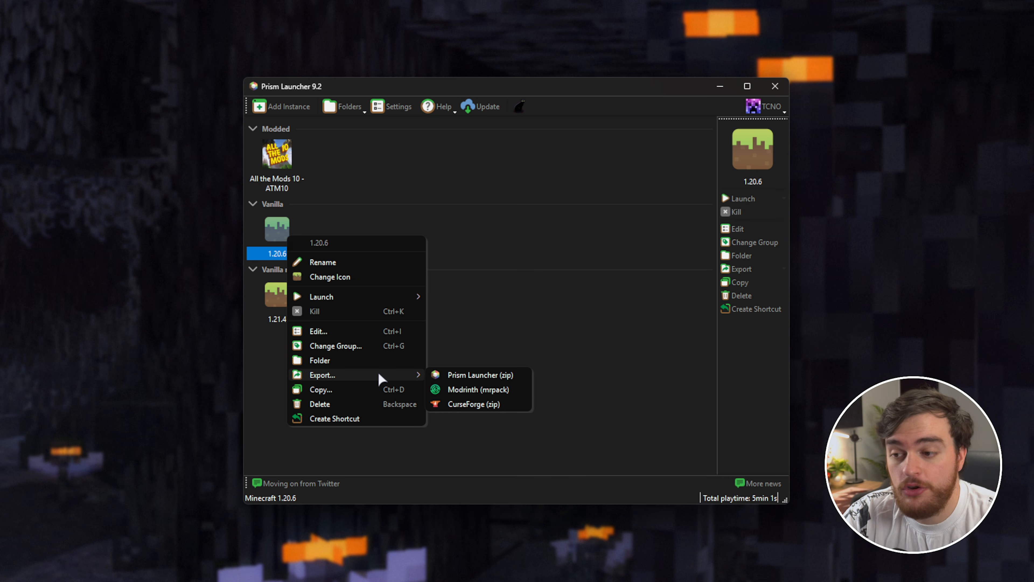
Export the 1.21.4 instance as a Prism Launcher zip named 1.21.4.zip, excluding the saves folder inside the minecraft folder
{"action": "left_click", "coordinate": [289, 300]}
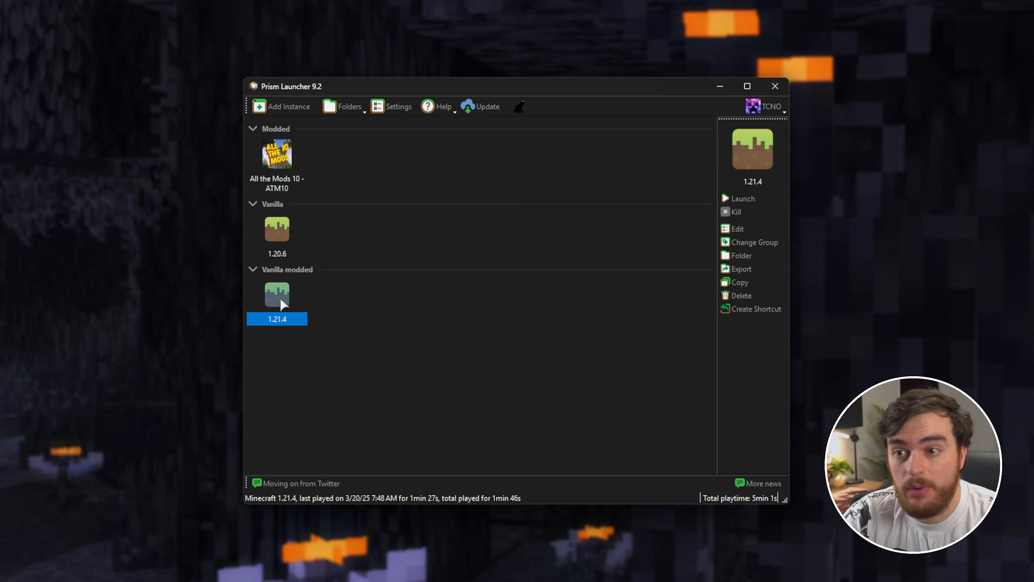
{"action": "right_click", "coordinate": [282, 302]}
{"action": "mouse_move", "coordinate": [338, 440]}
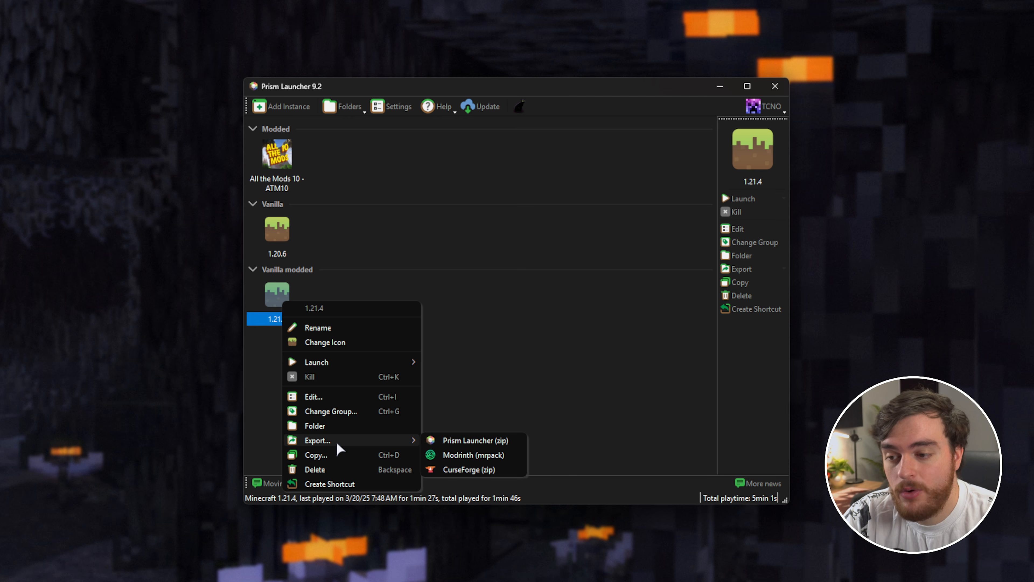
{"action": "left_click", "coordinate": [505, 440]}
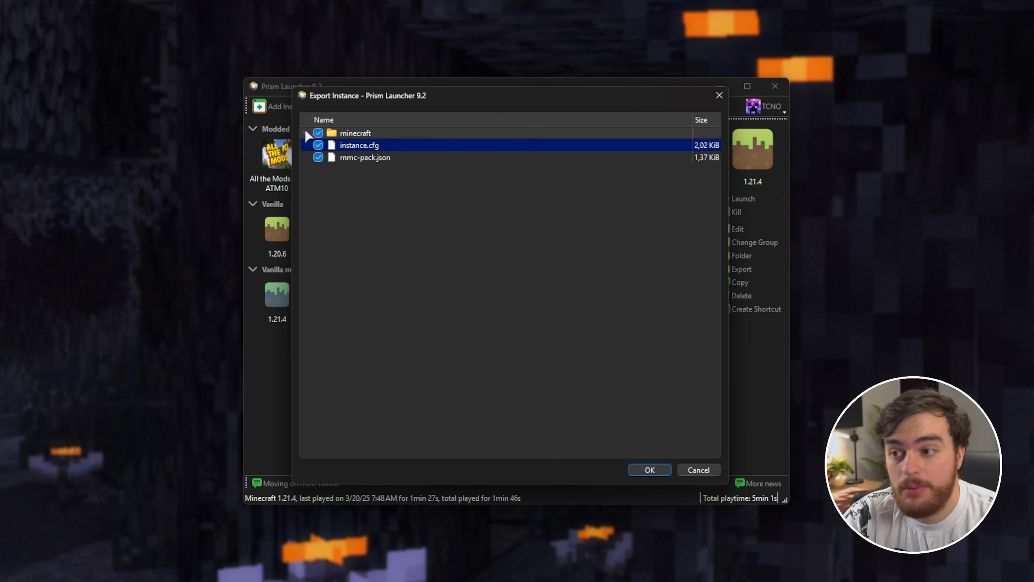
{"action": "left_click", "coordinate": [305, 132]}
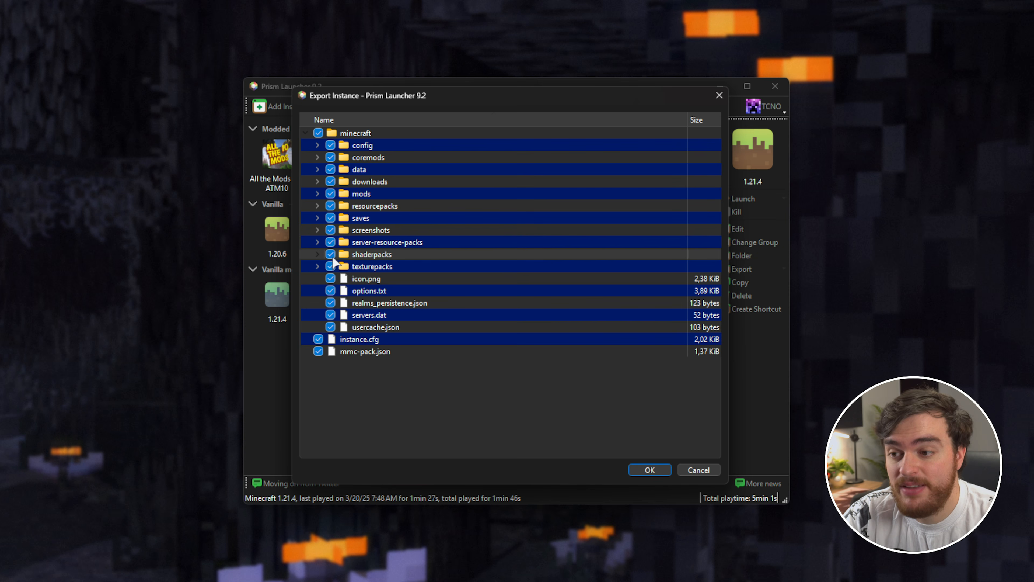
{"action": "left_click", "coordinate": [328, 219]}
{"action": "left_click", "coordinate": [318, 217]}
{"action": "left_click", "coordinate": [319, 217]}
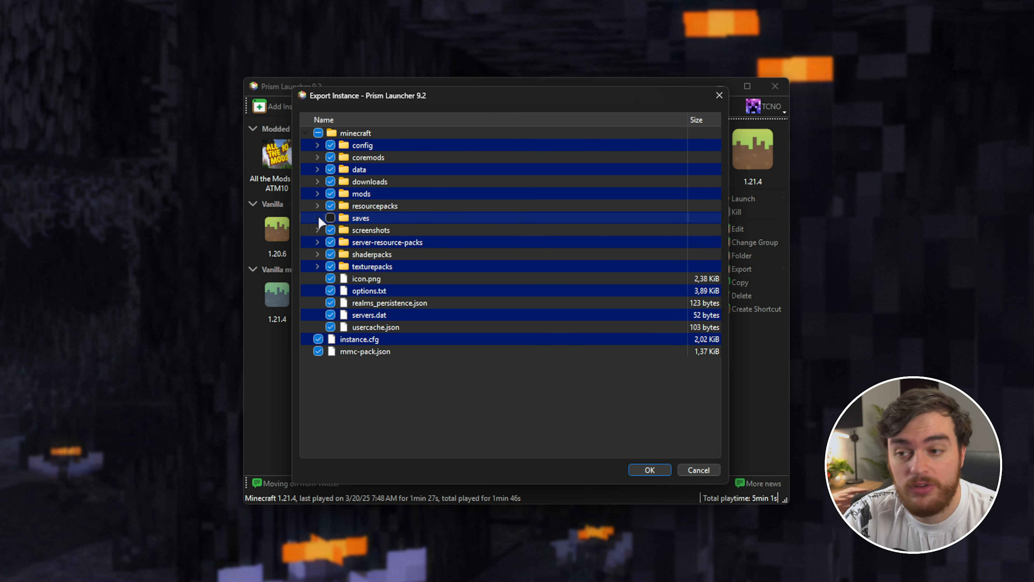
{"action": "left_click", "coordinate": [650, 470]}
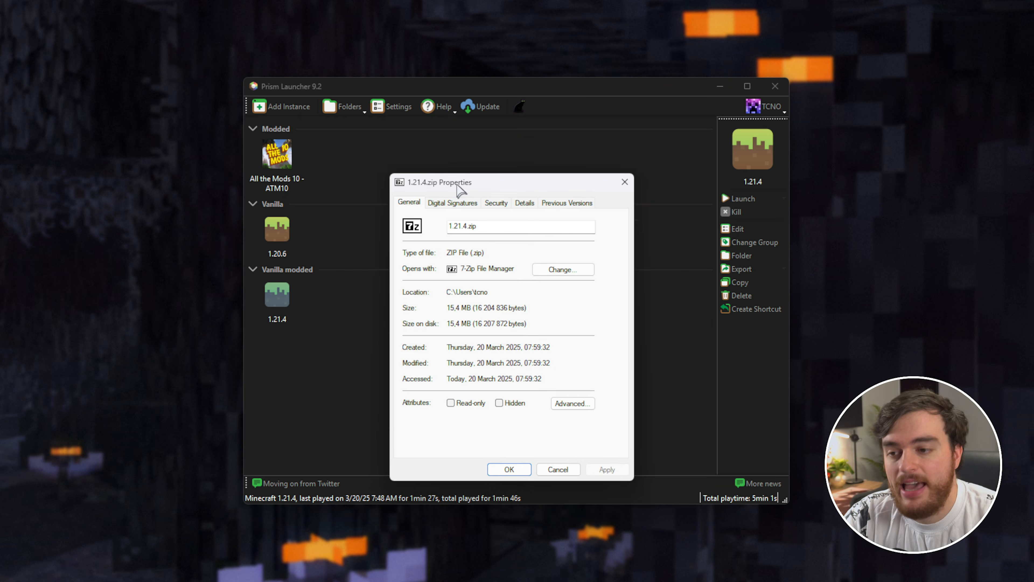
Check the file size of the exported 1.21.4.zip in its properties and close them
{"action": "left_click_drag", "start_coordinate": [458, 186], "coordinate": [423, 176]}
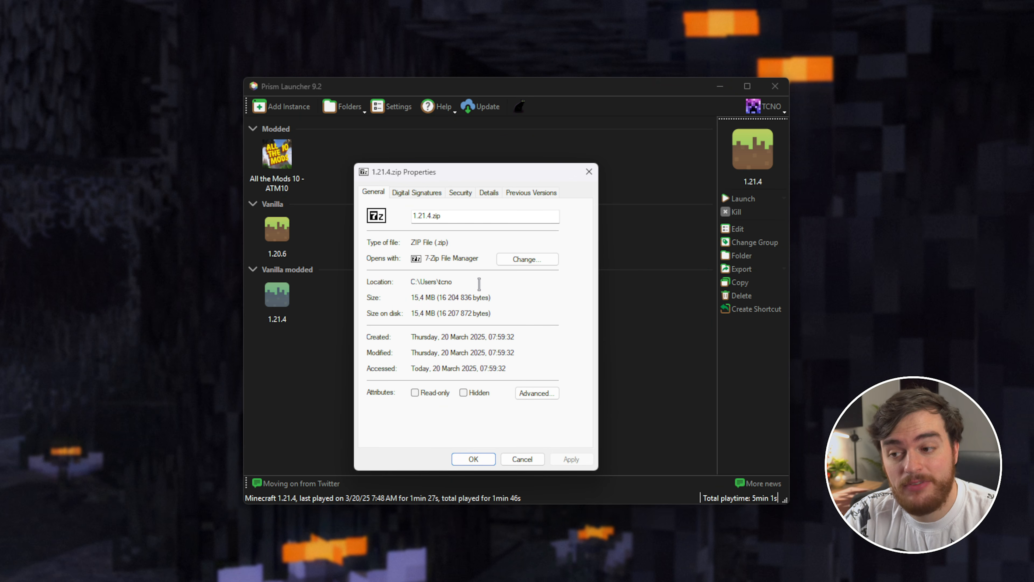
{"action": "left_click_drag", "start_coordinate": [499, 295], "coordinate": [381, 299]}
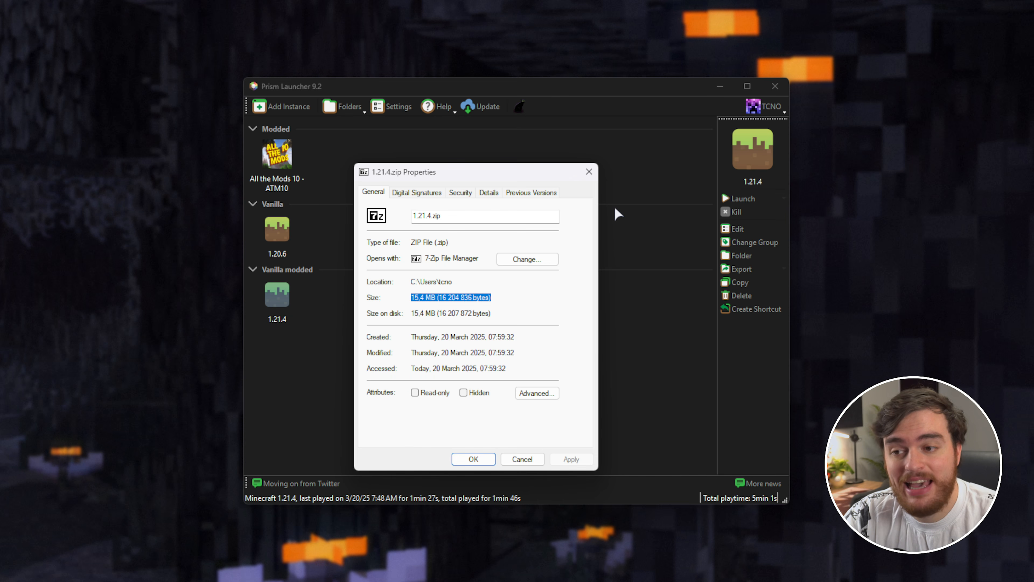
{"action": "left_click", "coordinate": [589, 173]}
Delete the 1.21.4 instance from the Vanilla modded group and confirm the deletion
{"action": "left_click", "coordinate": [279, 300]}
{"action": "right_click", "coordinate": [284, 299]}
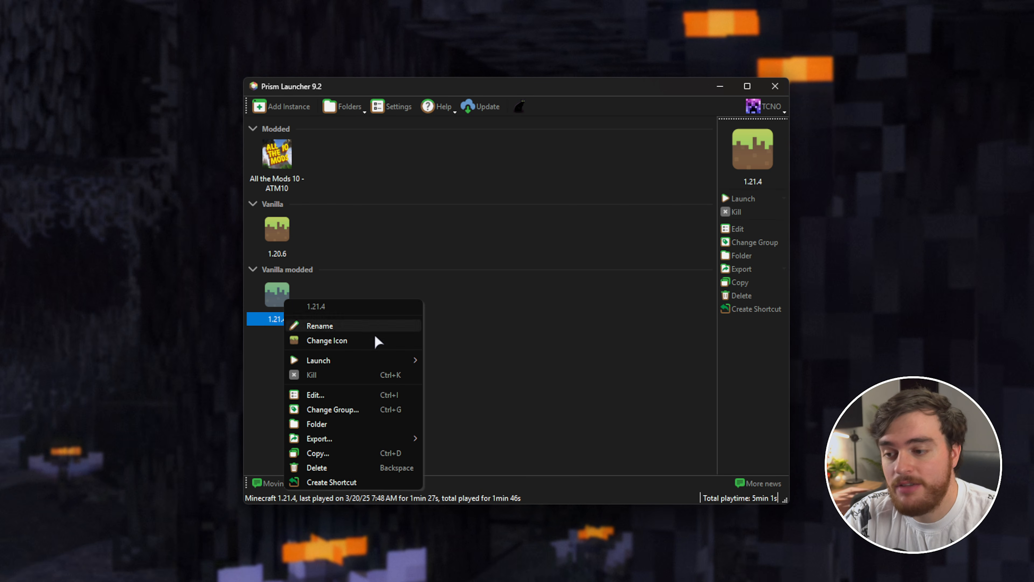
{"action": "left_click", "coordinate": [385, 467]}
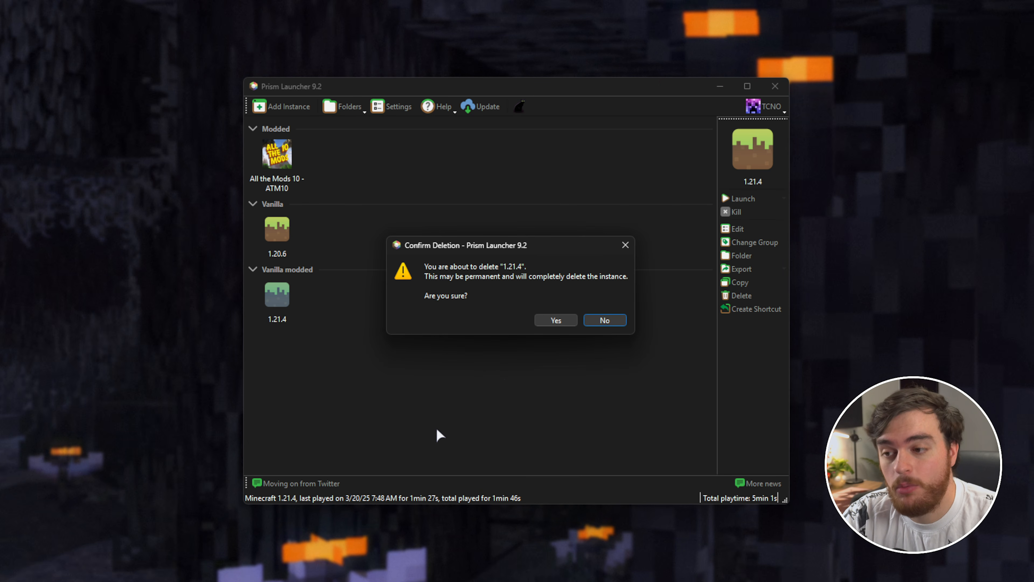
{"action": "left_click", "coordinate": [553, 320]}
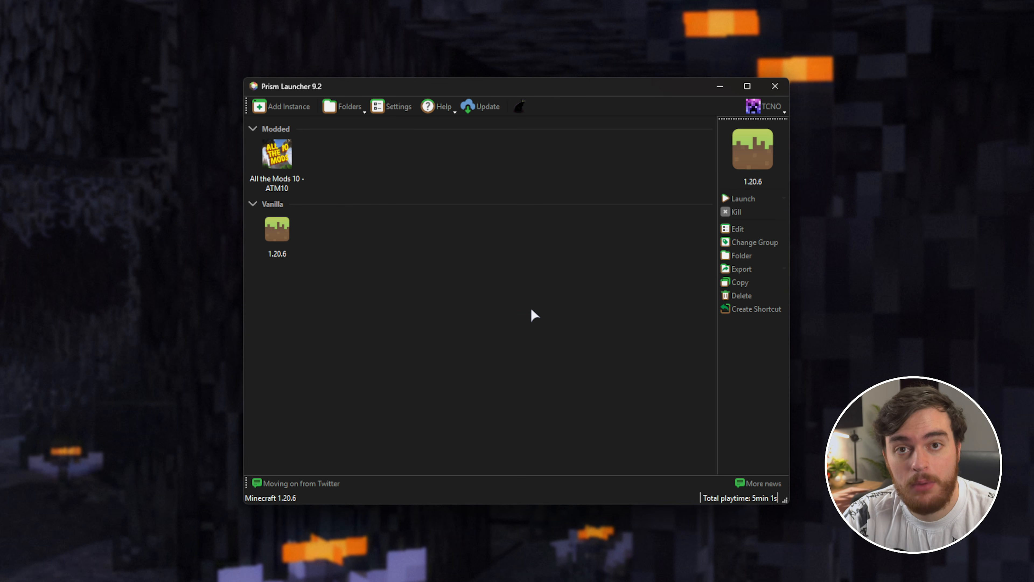
Add a new instance by importing the local file 1.21.4.zip, without assigning it to a group
{"action": "left_click", "coordinate": [299, 105]}
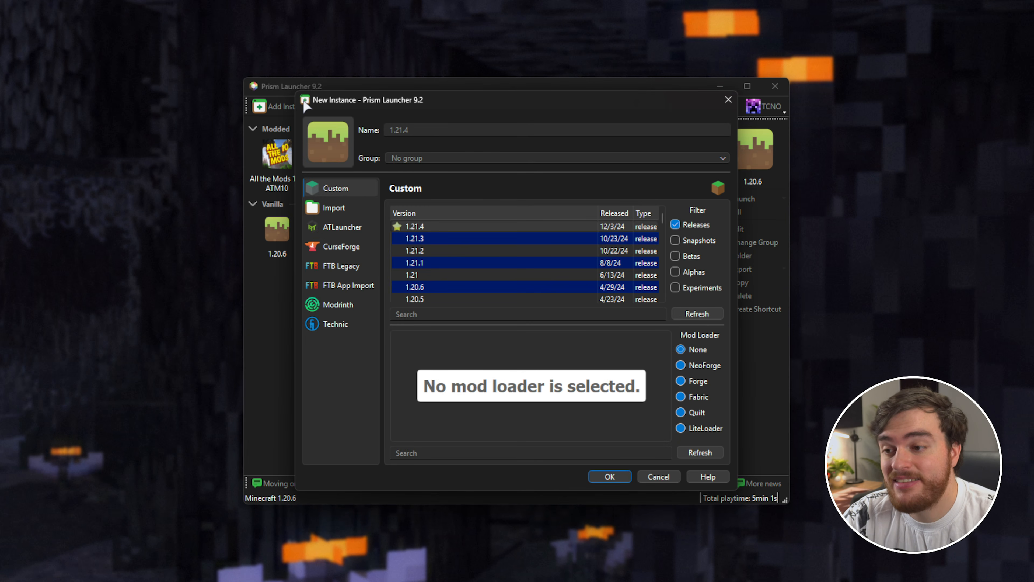
{"action": "left_click", "coordinate": [359, 209]}
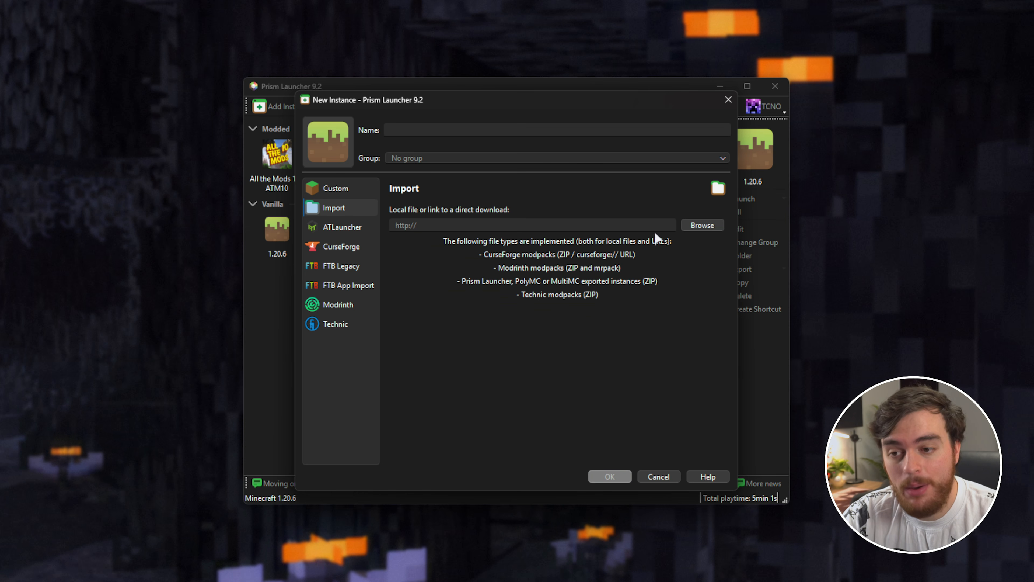
{"action": "left_click", "coordinate": [713, 230]}
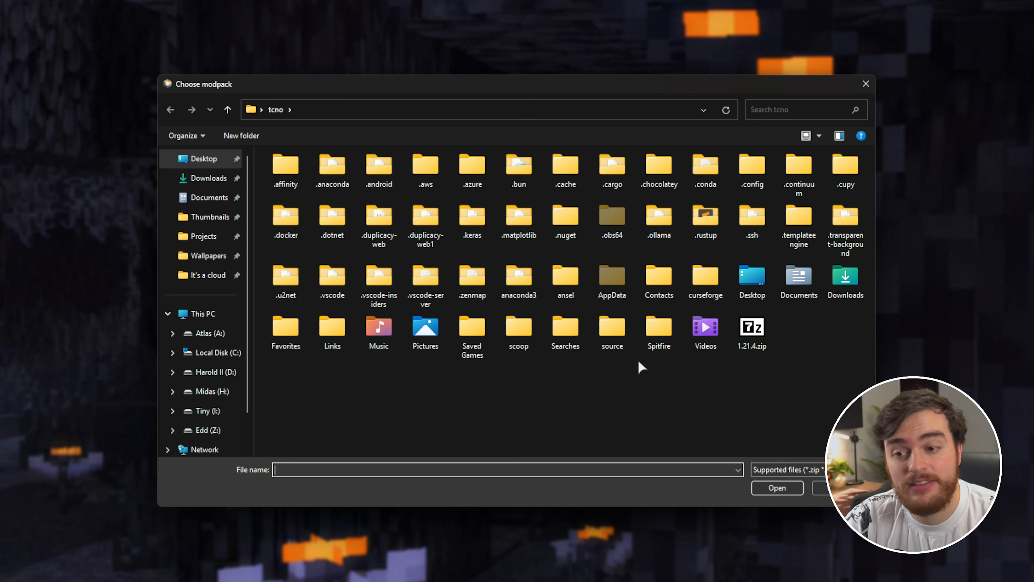
{"action": "left_click", "coordinate": [762, 350]}
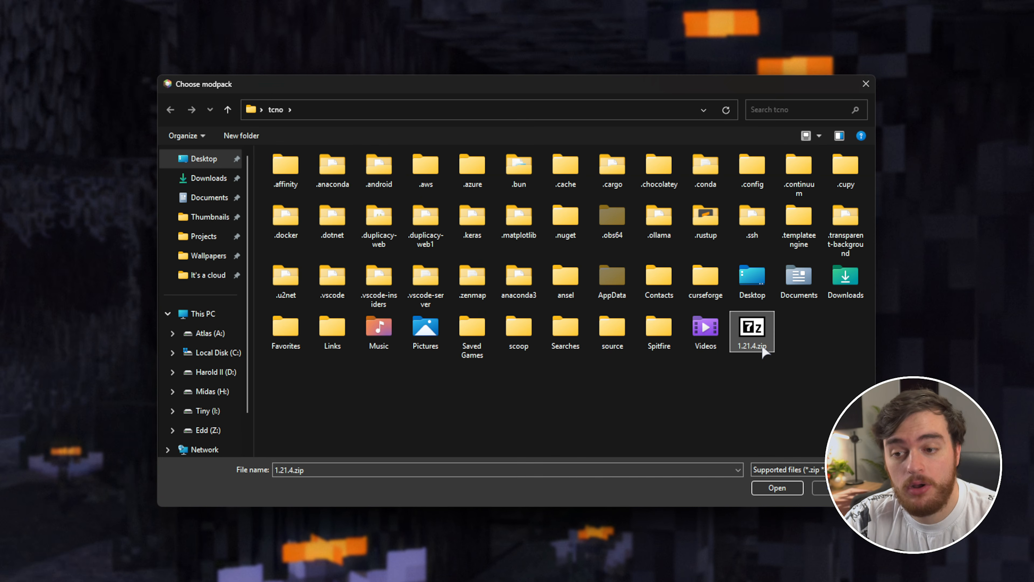
{"action": "left_click", "coordinate": [779, 487]}
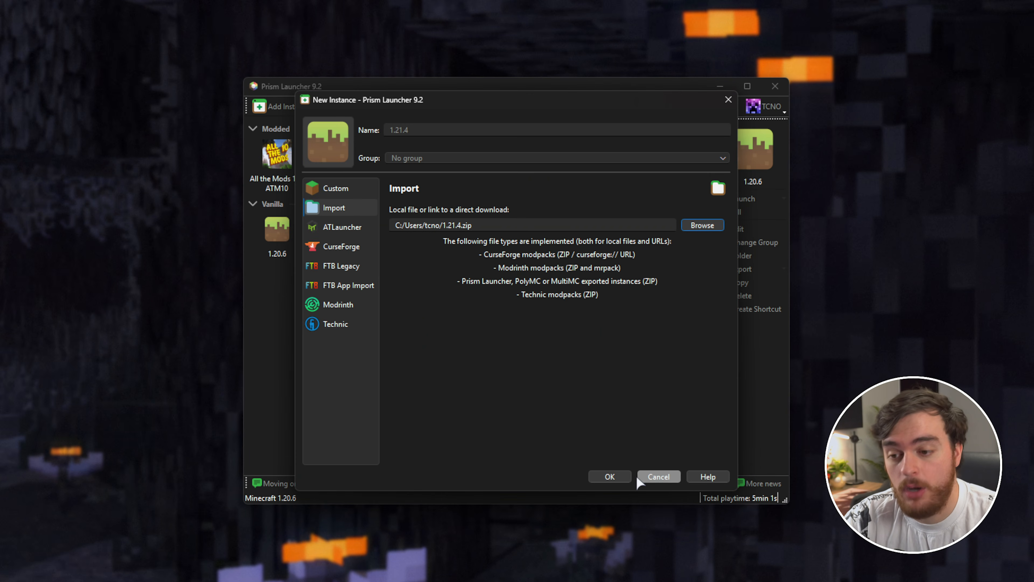
{"action": "left_click", "coordinate": [611, 477]}
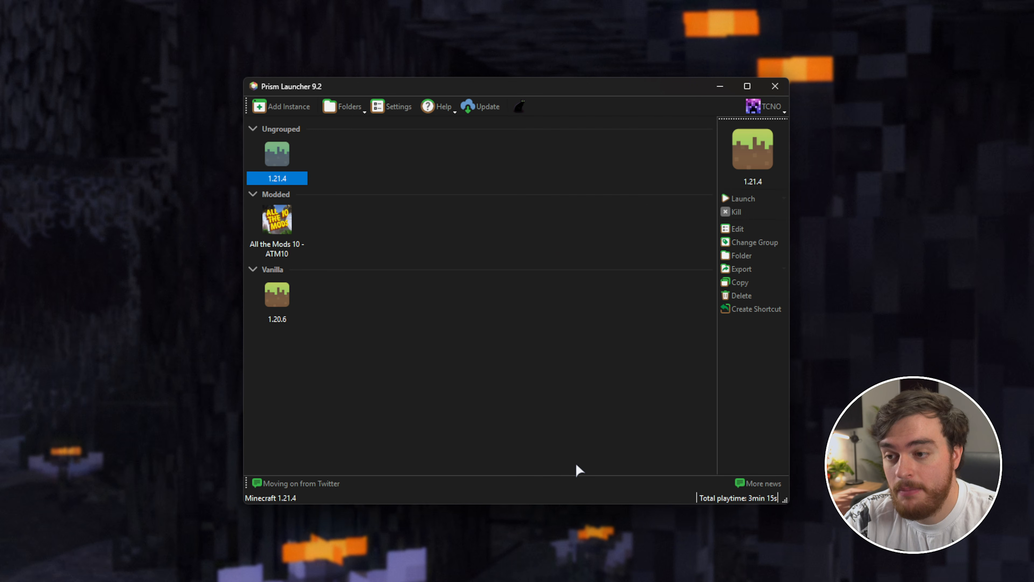
Review the imported 1.21.4 instance's resource packs, shader packs, notes, mods and version components, and close its window and the launcher
{"action": "right_click", "coordinate": [284, 155]}
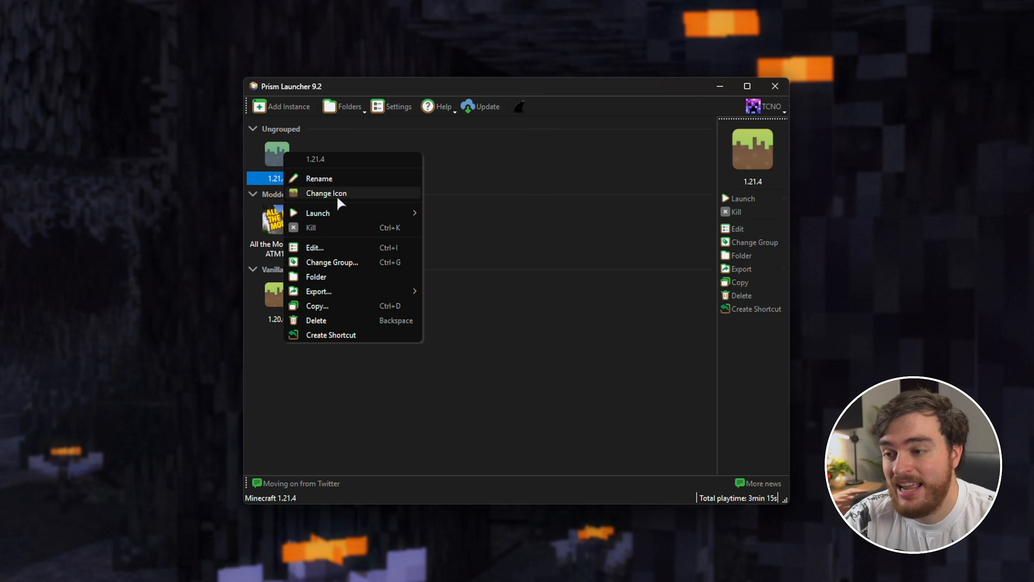
{"action": "left_click", "coordinate": [342, 249]}
{"action": "left_click", "coordinate": [372, 180]}
{"action": "left_click", "coordinate": [384, 204]}
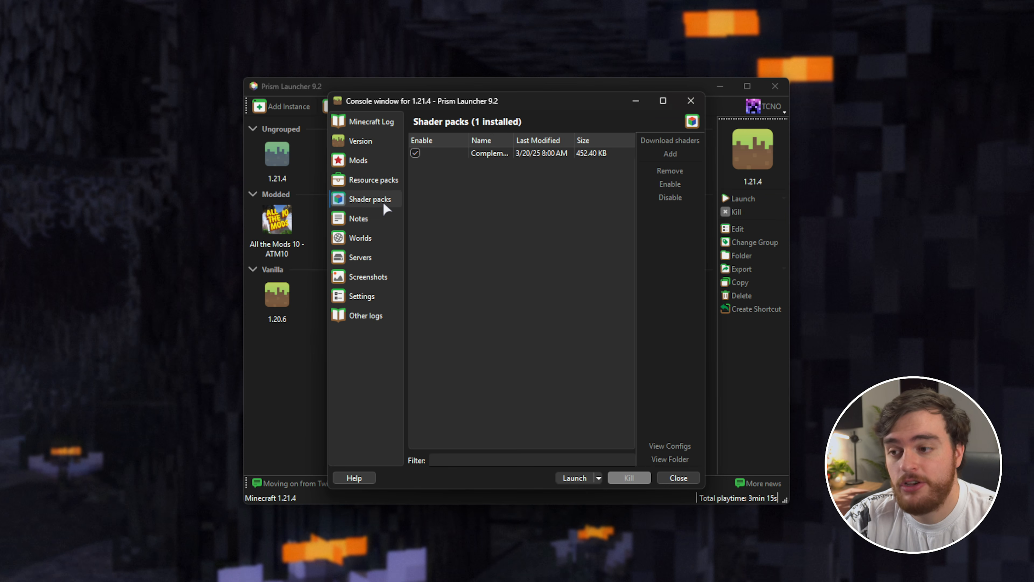
{"action": "left_click", "coordinate": [385, 215]}
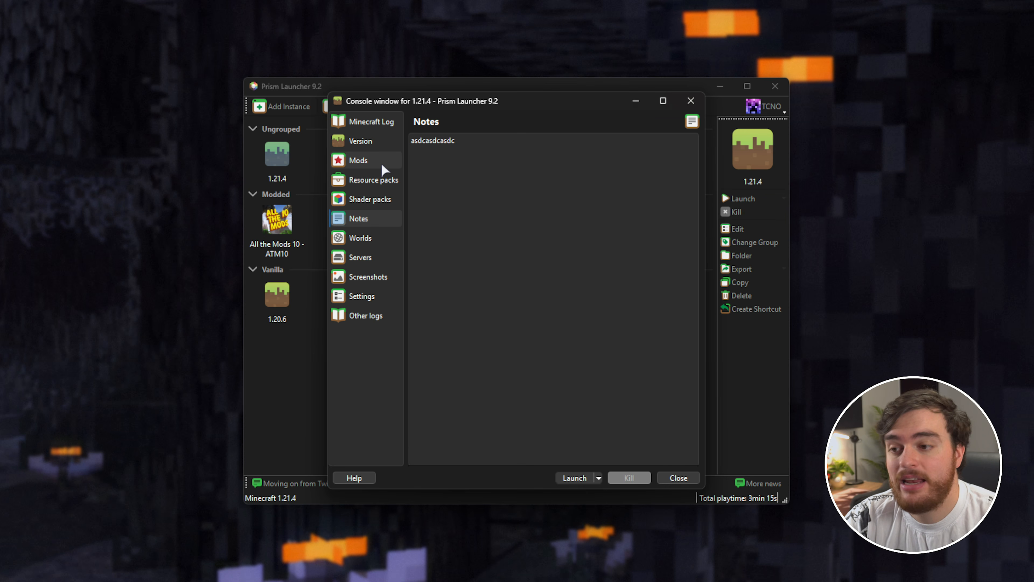
{"action": "left_click", "coordinate": [381, 164]}
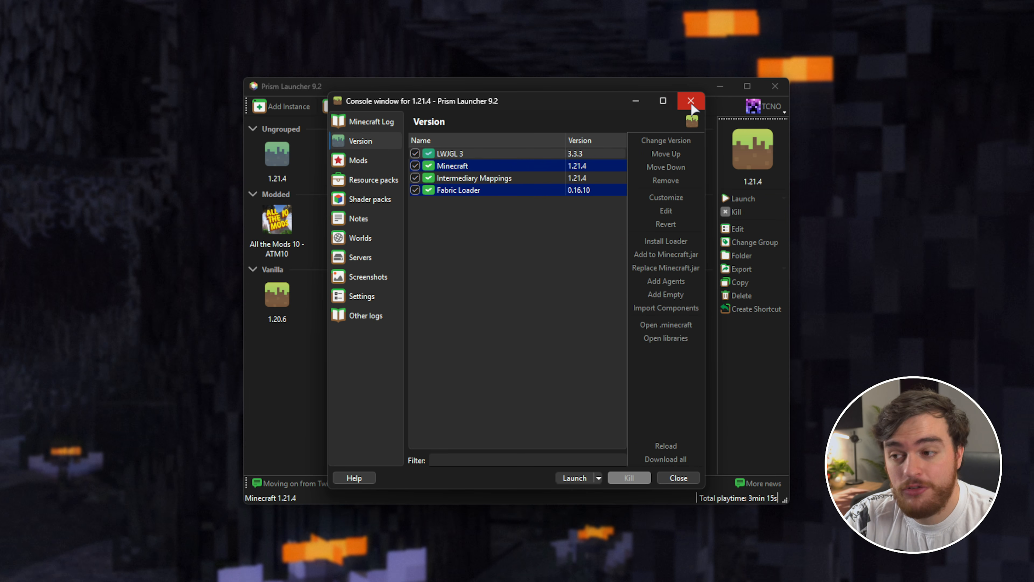
{"action": "left_click", "coordinate": [691, 102]}
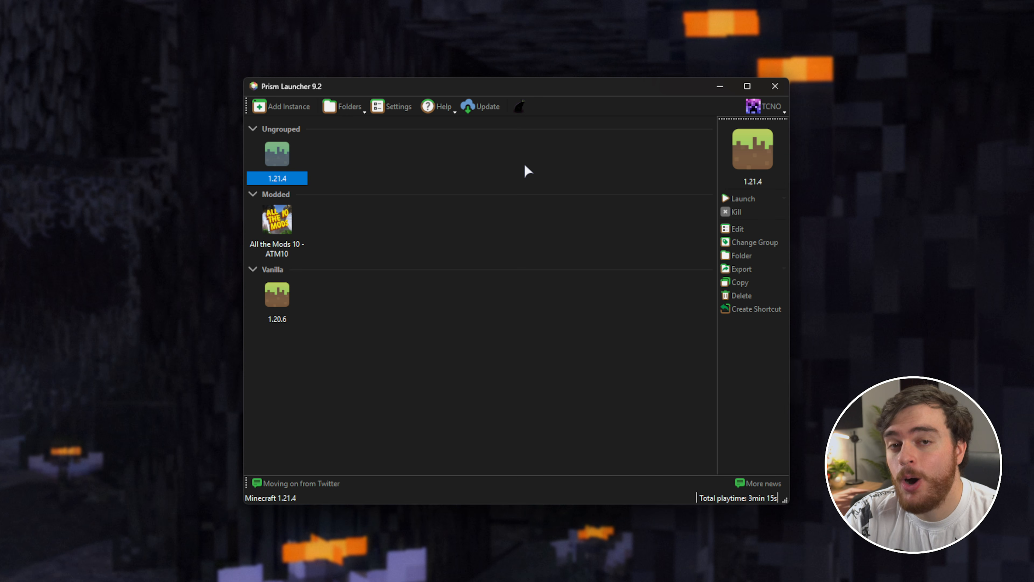
{"action": "left_click", "coordinate": [776, 87]}
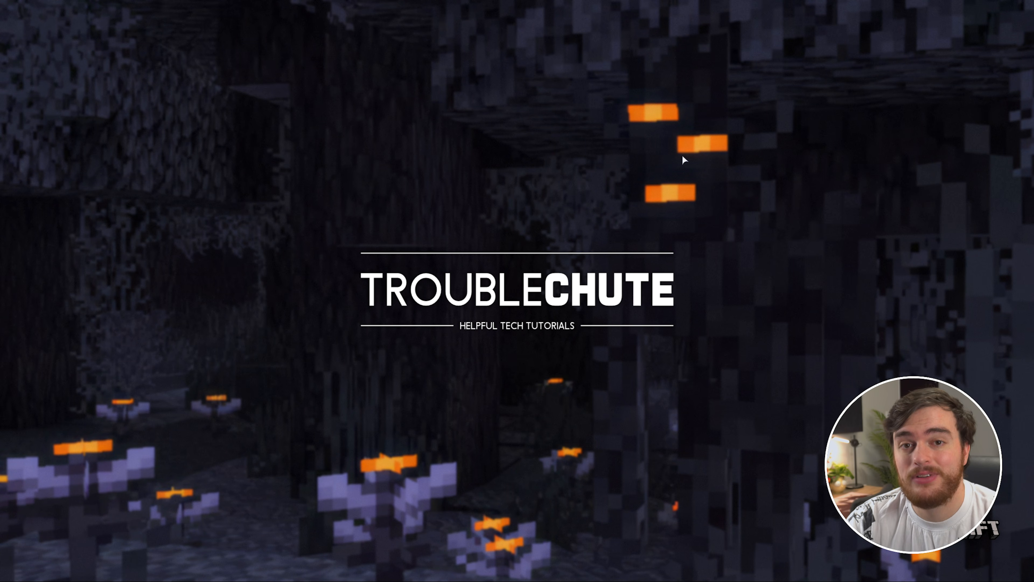